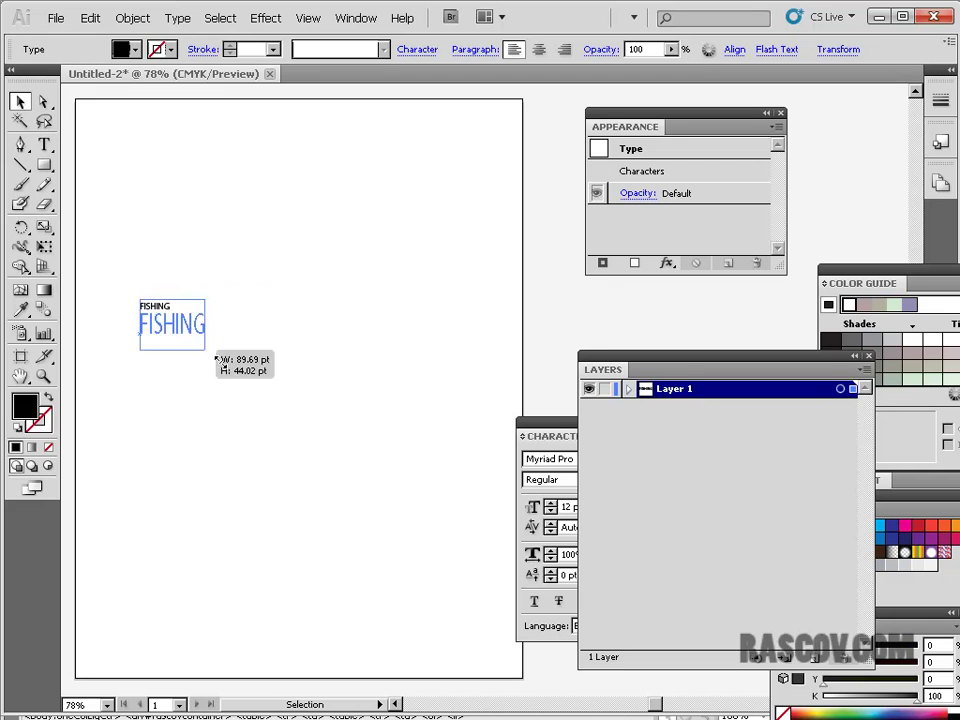
- Scale the FISHING text up large and set it in the Croobie font
drag(356, 352, 331, 252)
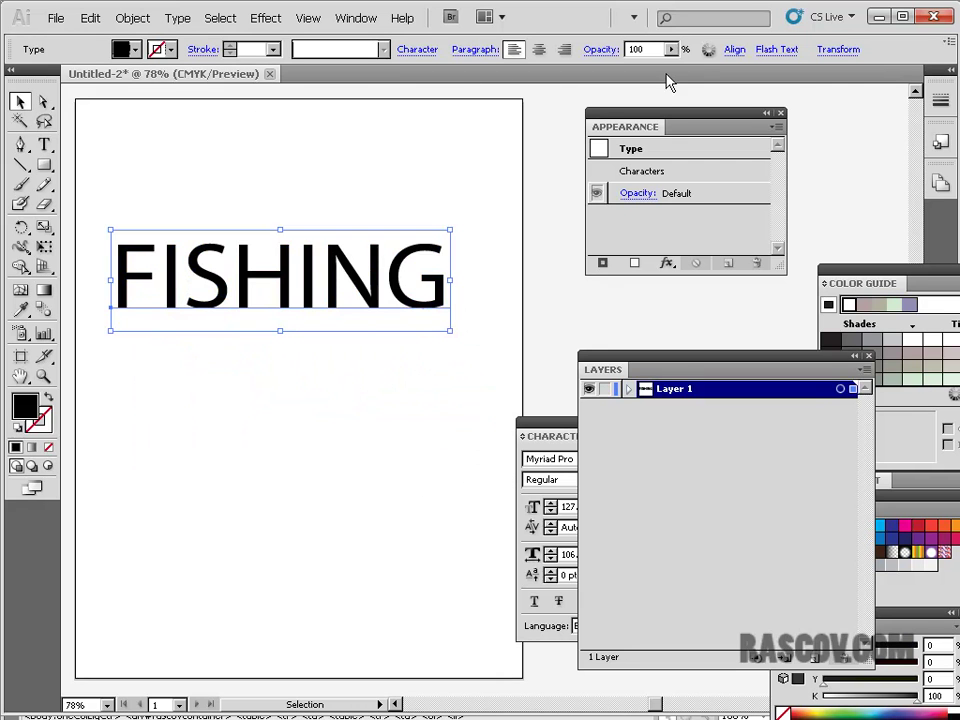
click(177, 18)
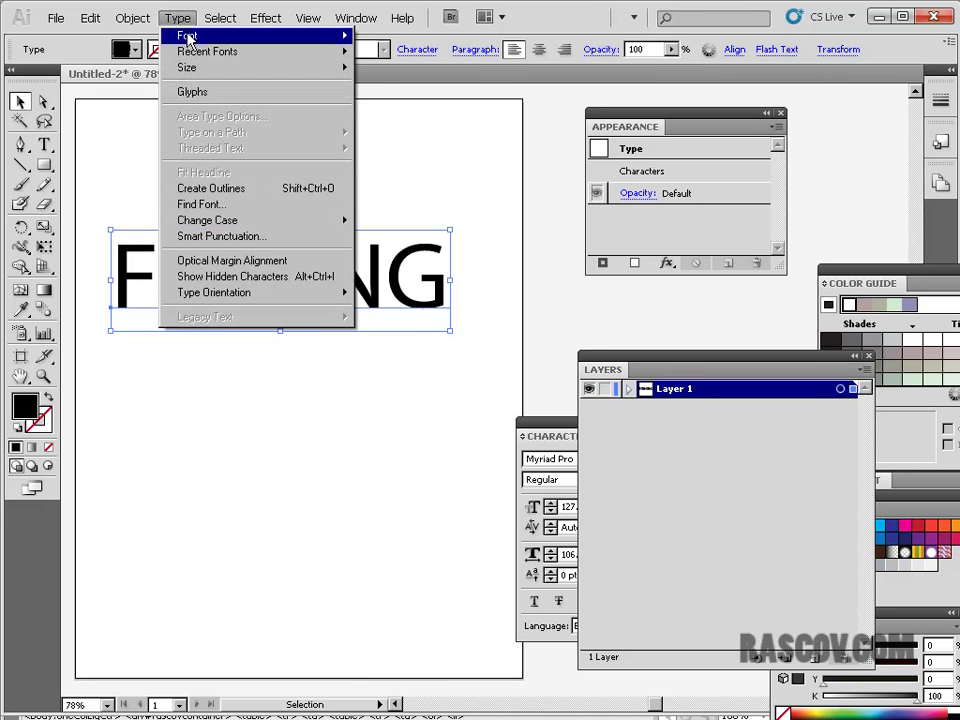
mouse_move(187, 35)
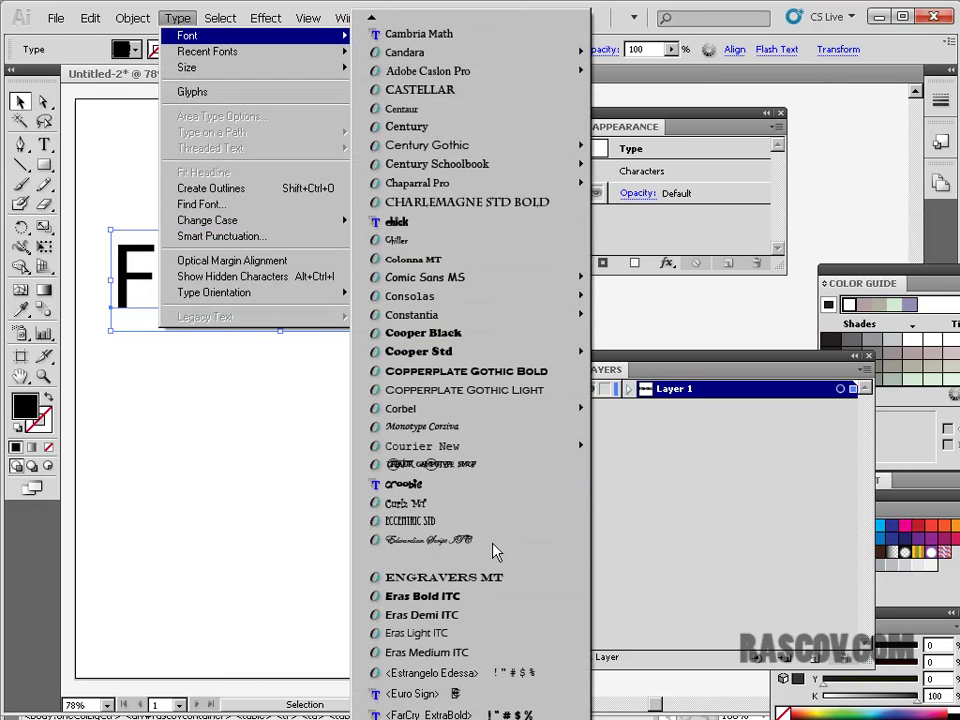
click(474, 485)
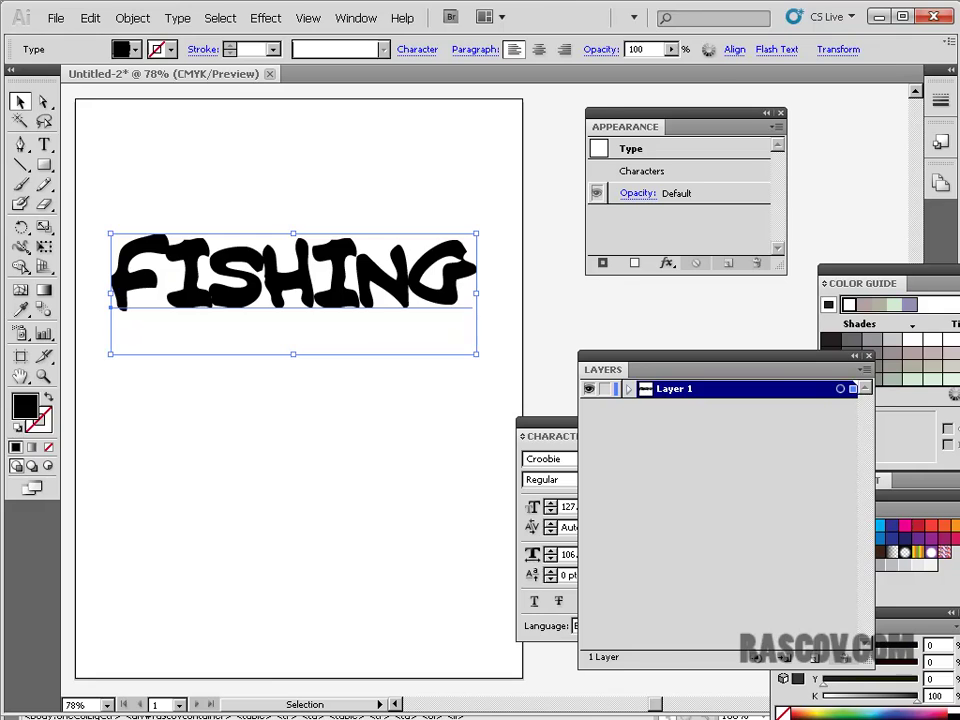
key(alt+Tab)
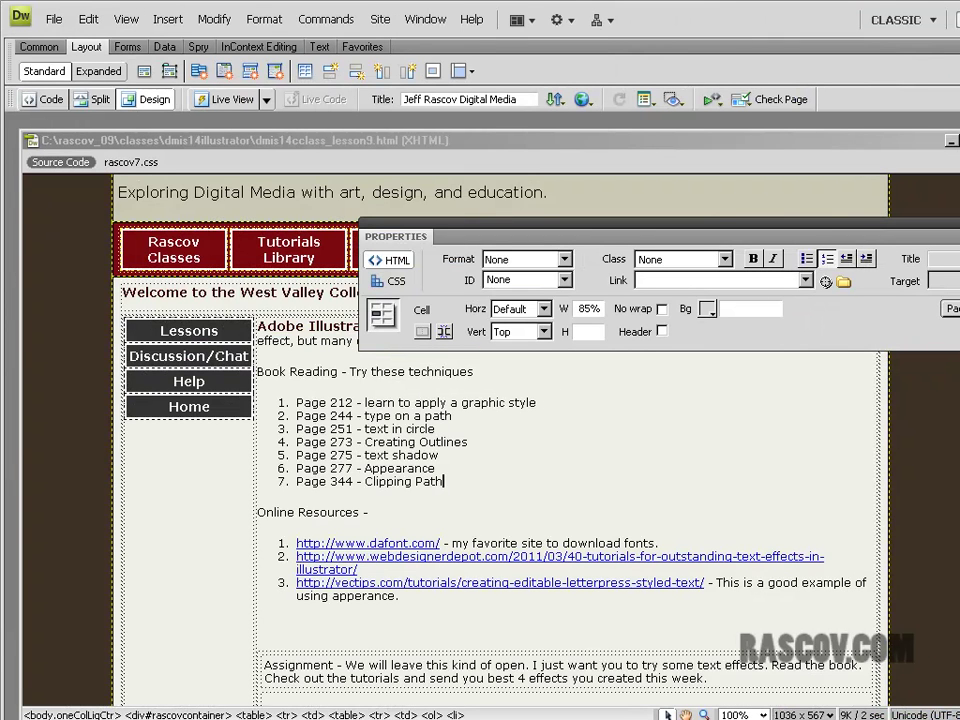
- Return from the Dreamweaver lesson page to the FISHING artwork in Illustrator
key(alt+Tab)
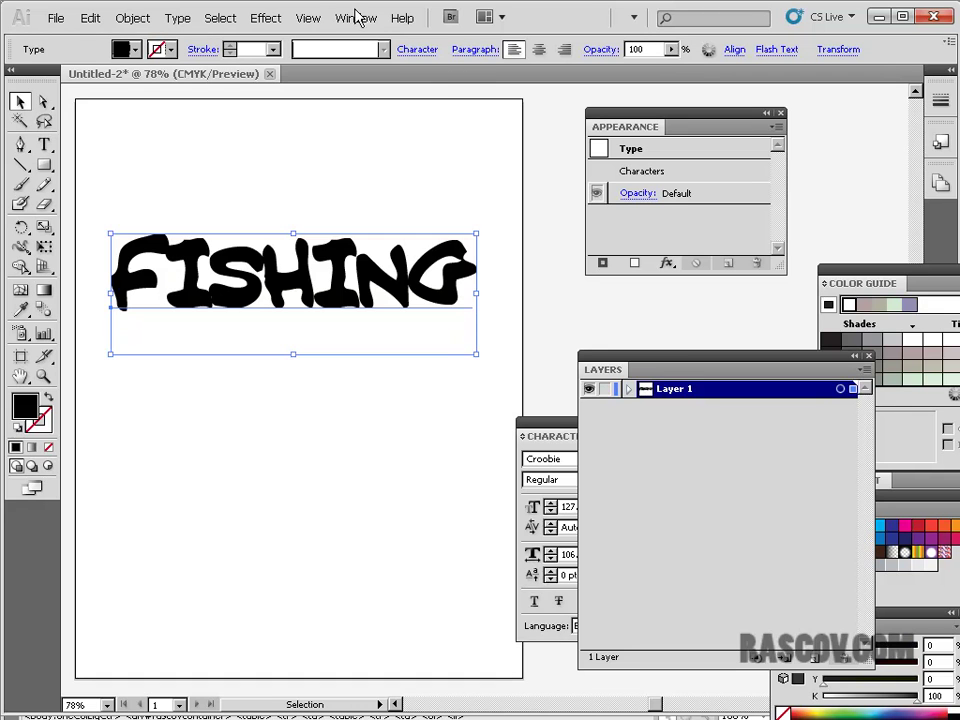
- Browse the Effect menu's Pixelate entries, then close it without applying any effect
click(269, 19)
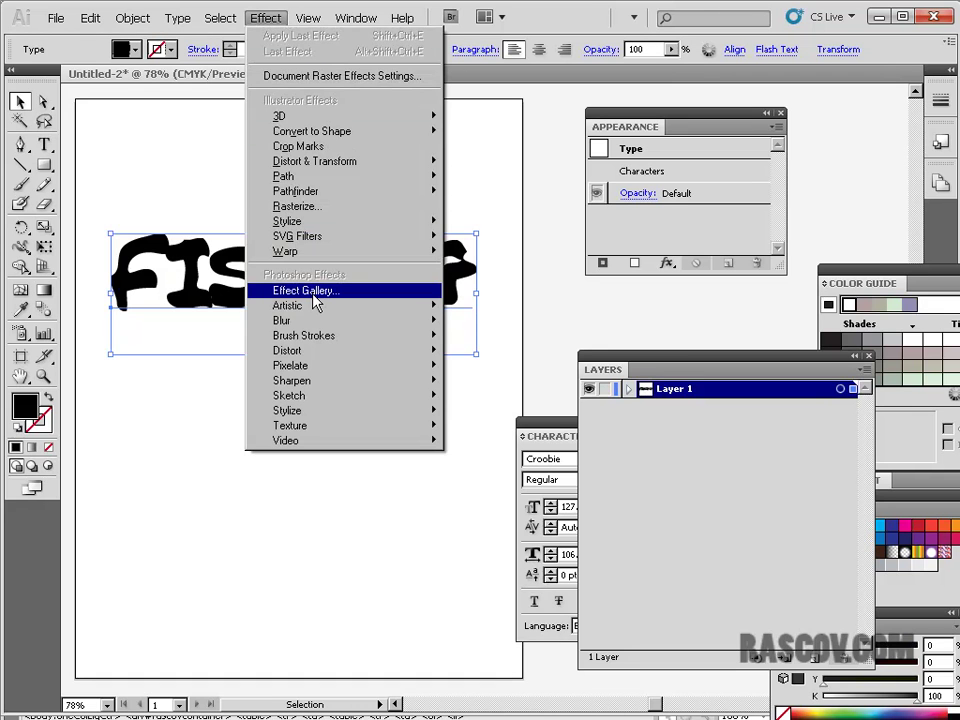
mouse_move(316, 368)
click(192, 18)
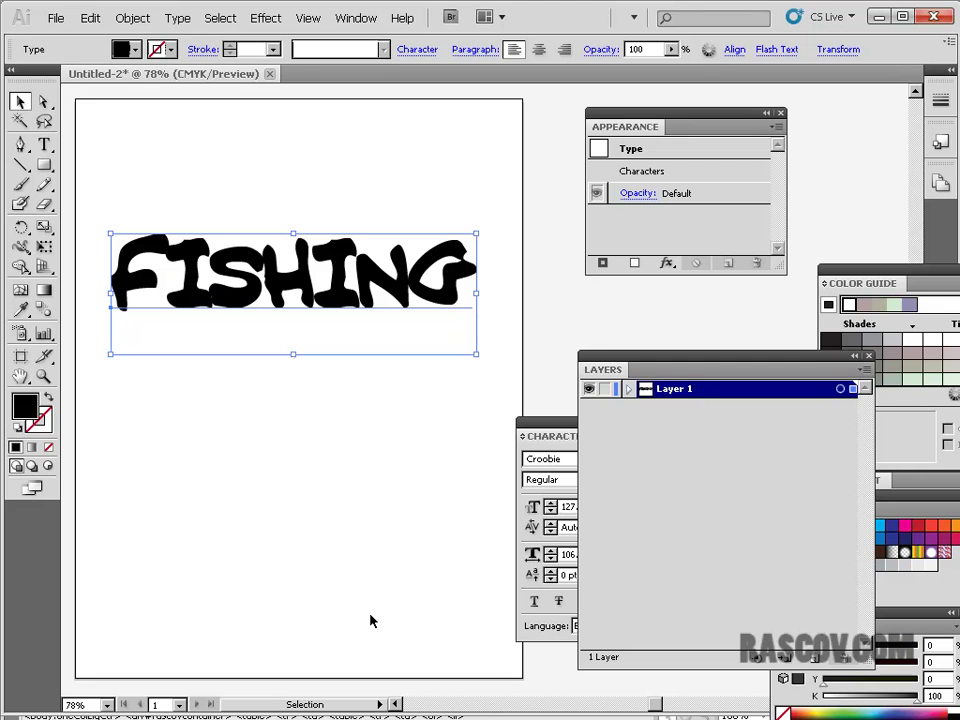
key(alt+Tab)
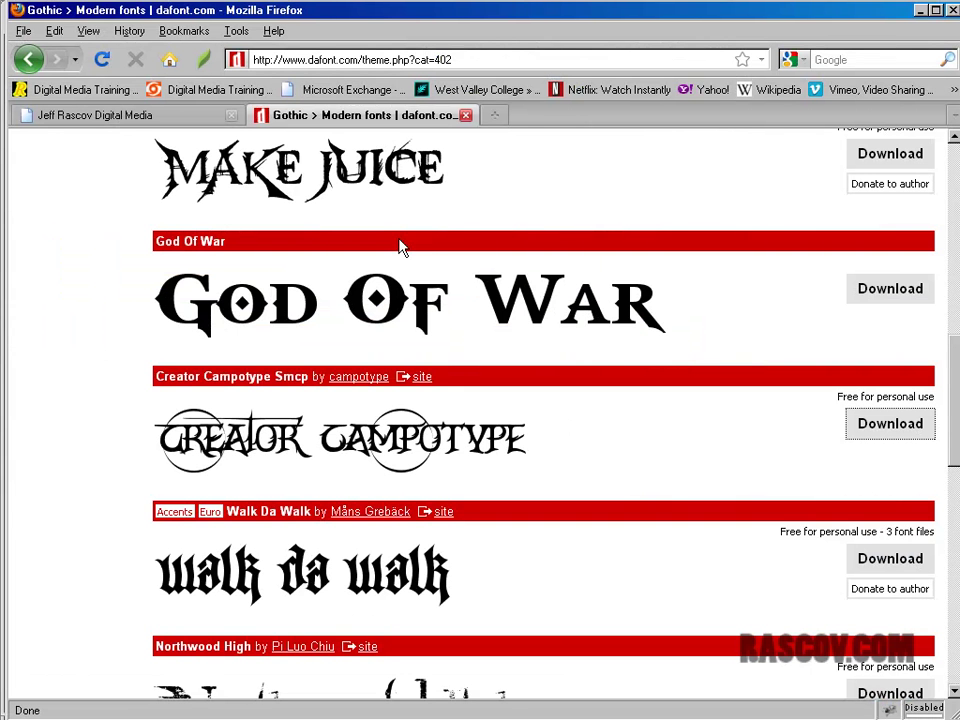
click(466, 116)
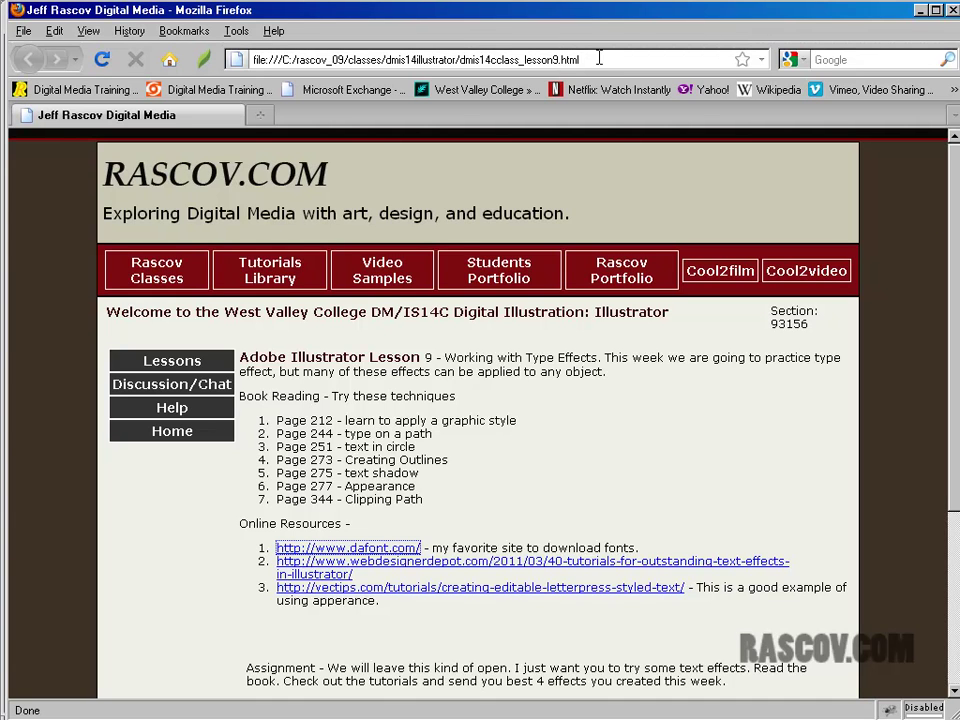
drag(580, 60, 155, 56)
text(www.)
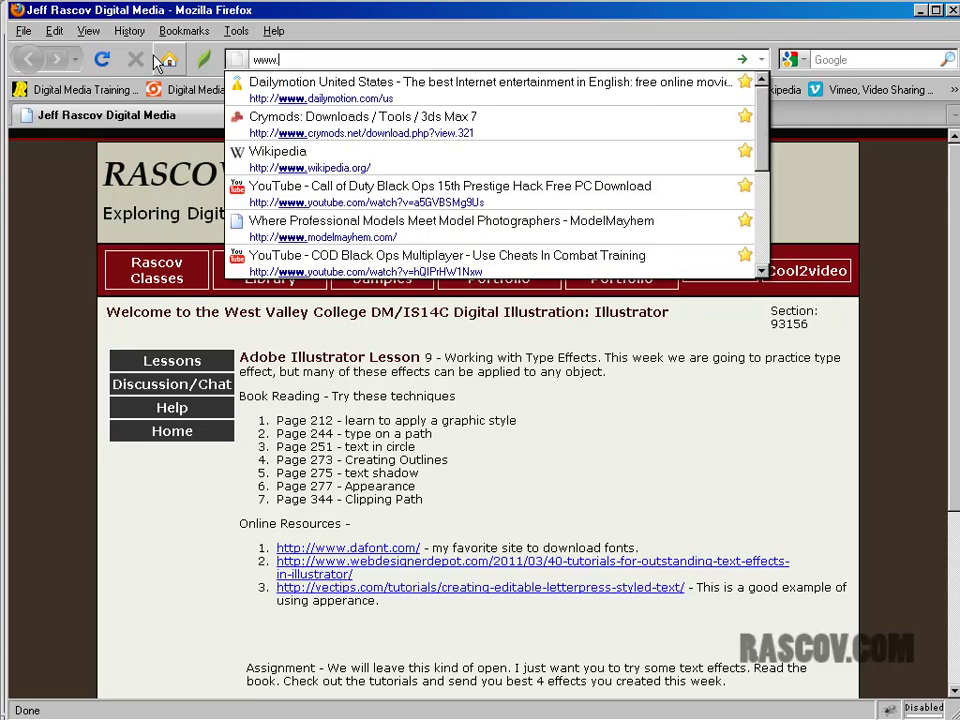
text(adobe.com)
key(Return)
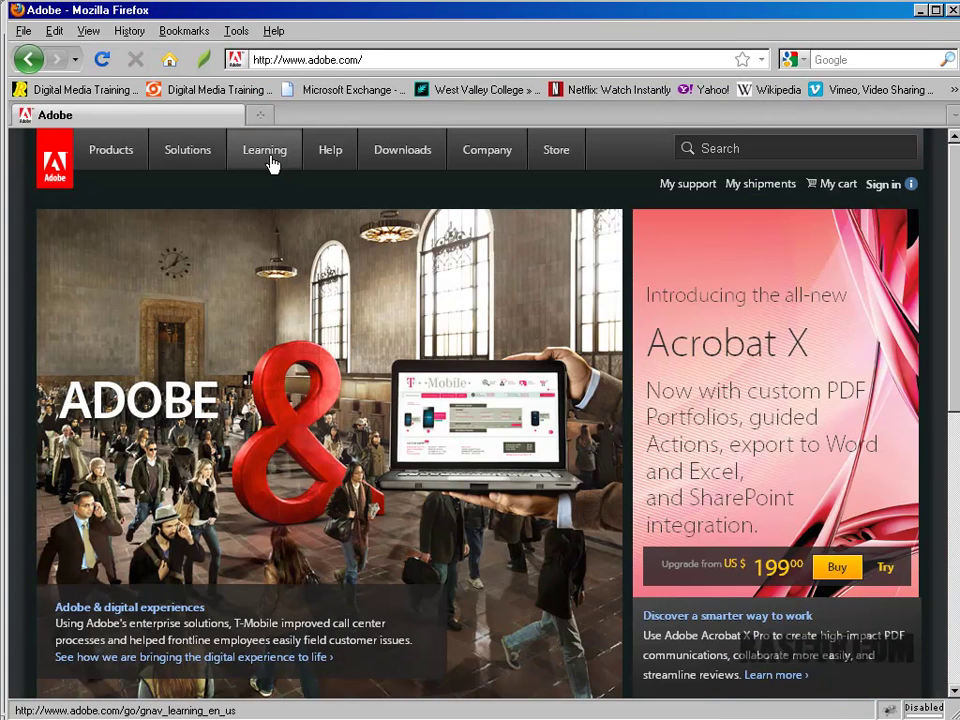
- Go through Learning and Exchange to the Illustrator exchange and focus its search box
click(268, 160)
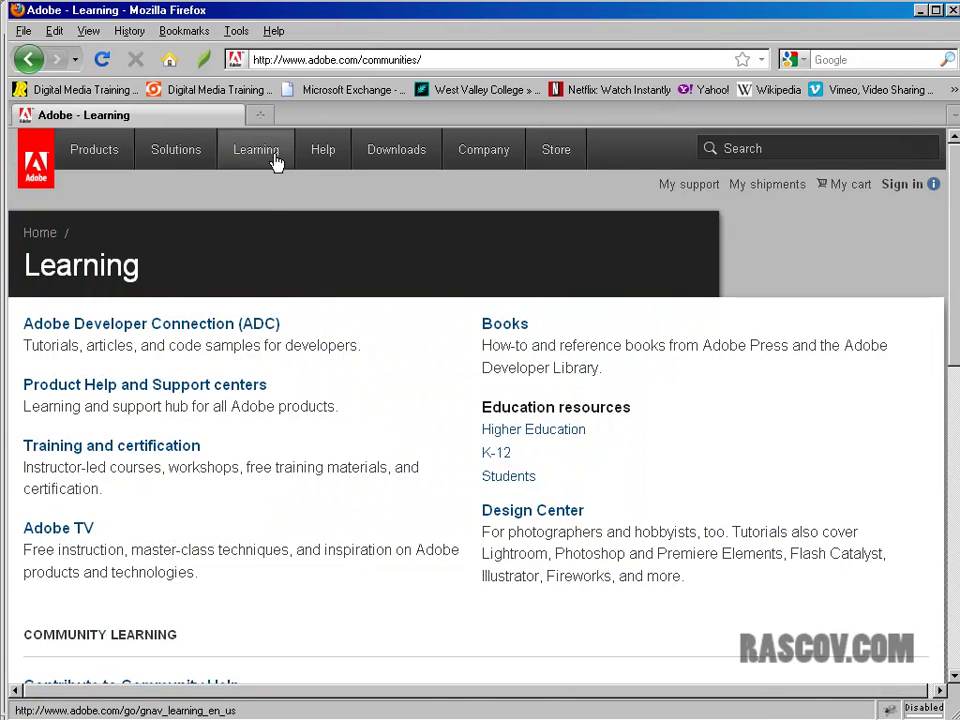
scroll(322, 538, down, 10)
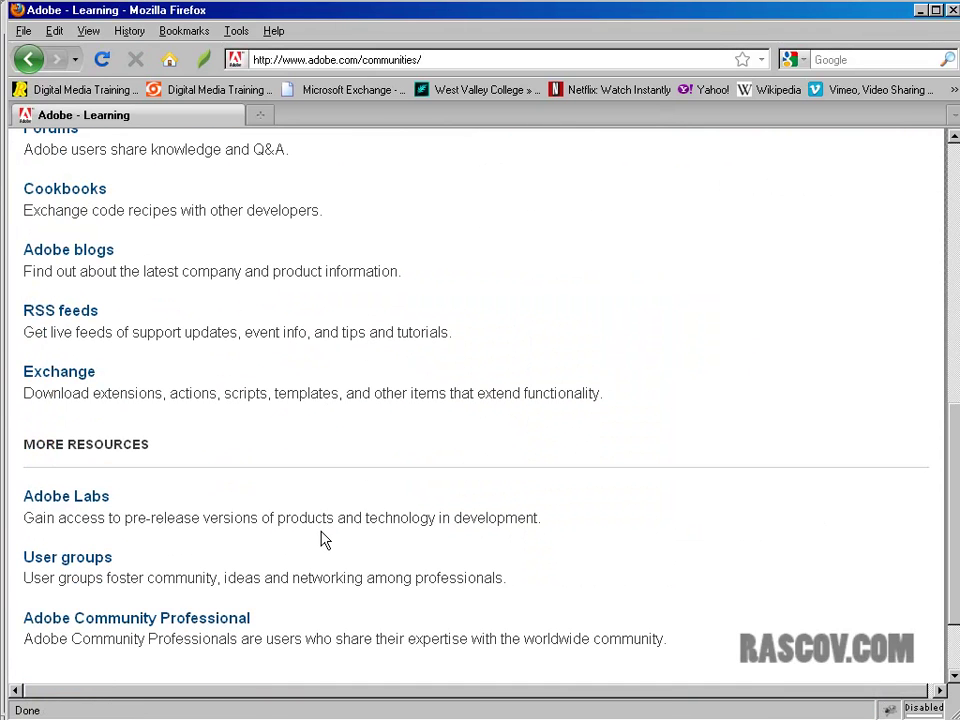
click(62, 372)
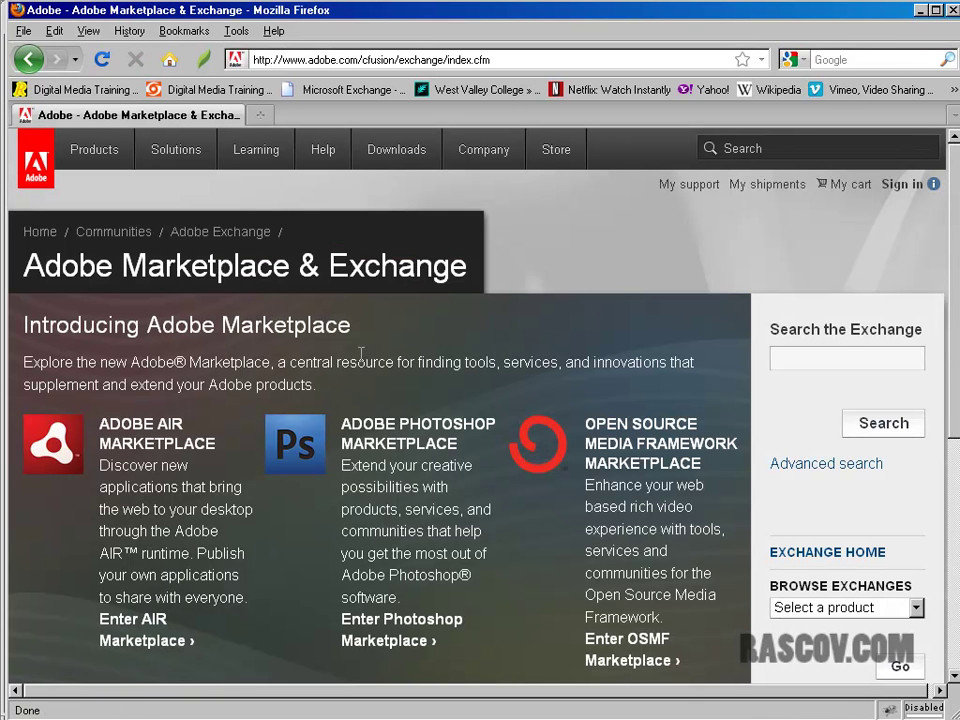
scroll(385, 370, down, 5)
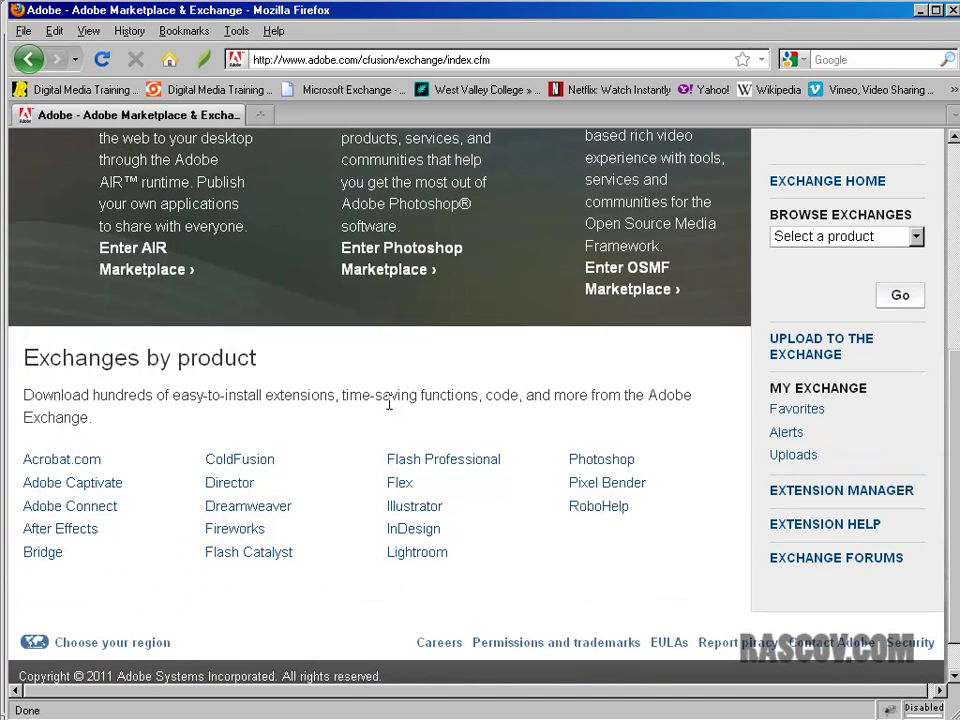
click(416, 509)
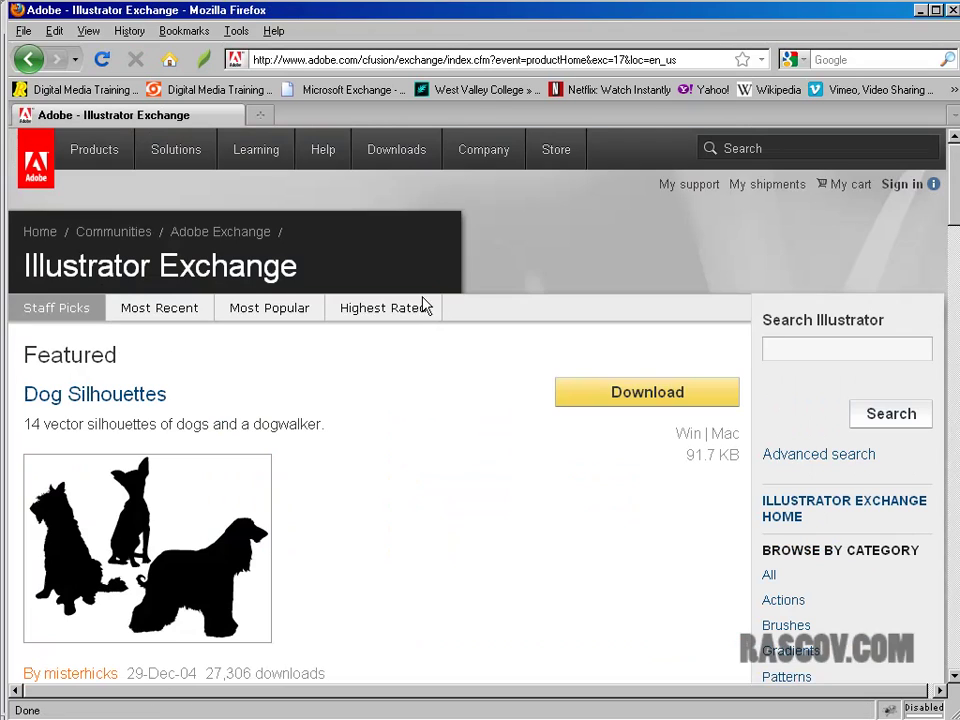
click(853, 350)
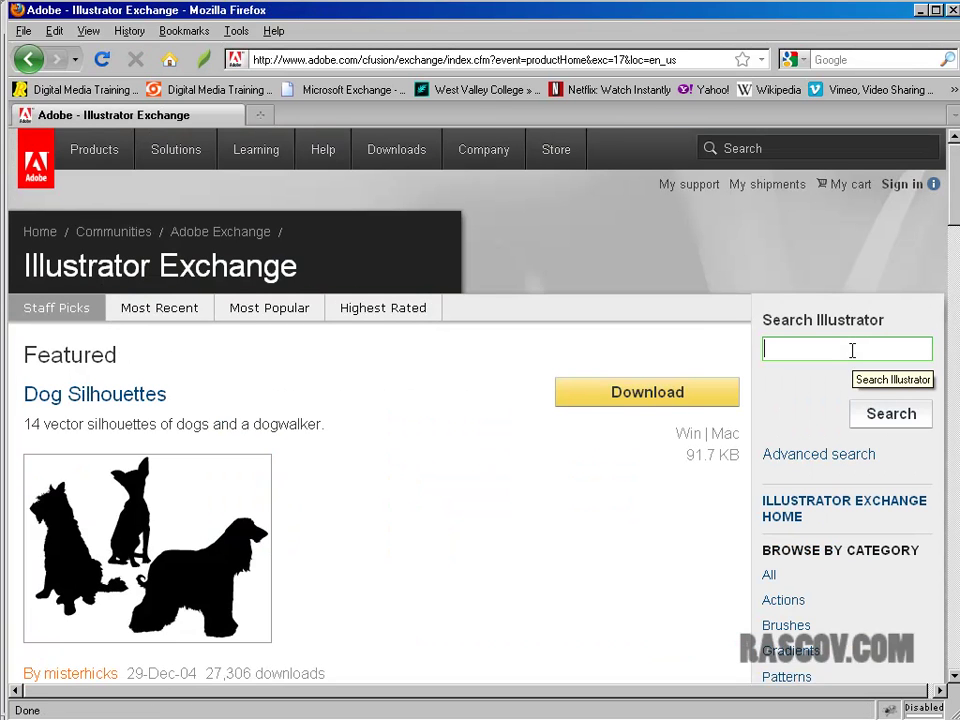
- Search the Illustrator exchange for 'styles' and scroll the results down to Burning Desire Style
text(styles)
click(858, 411)
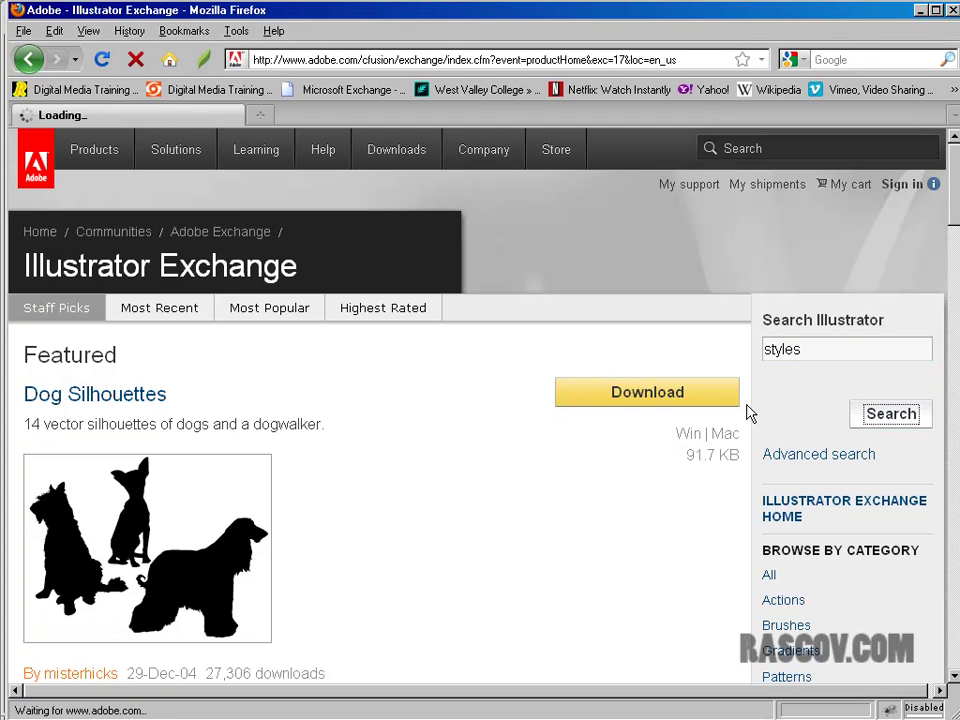
scroll(748, 413, down, 5)
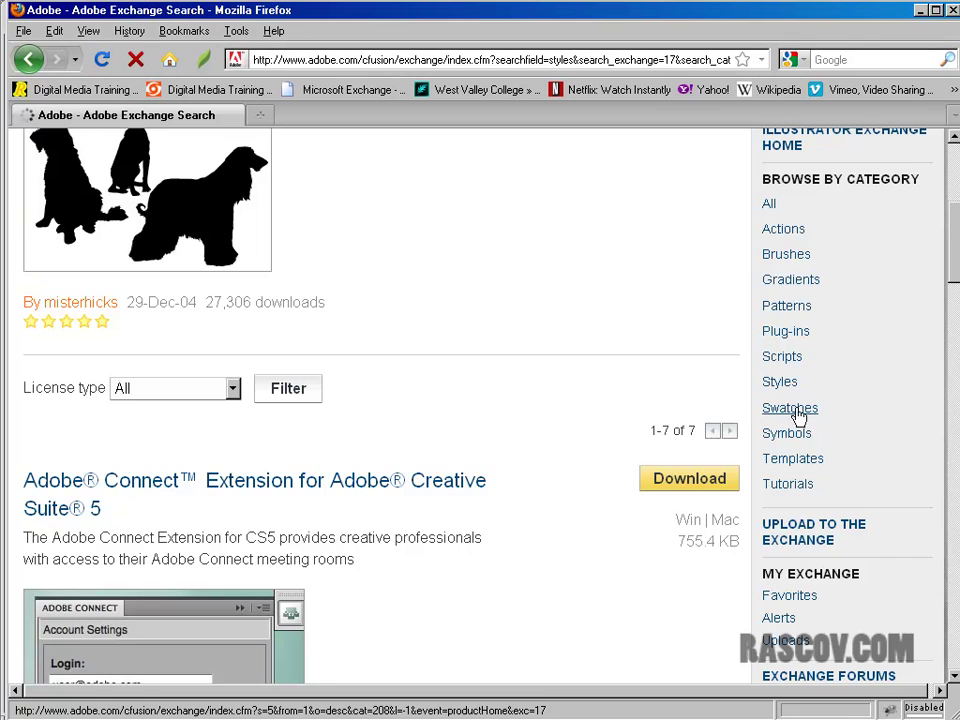
scroll(504, 433, down, 5)
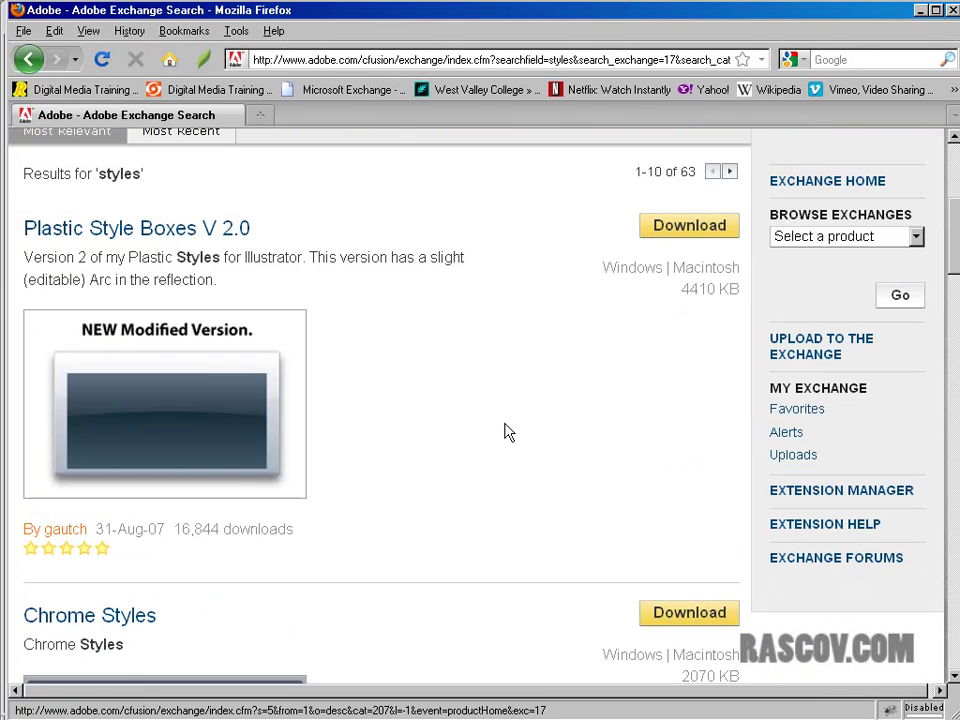
scroll(696, 422, down, 5)
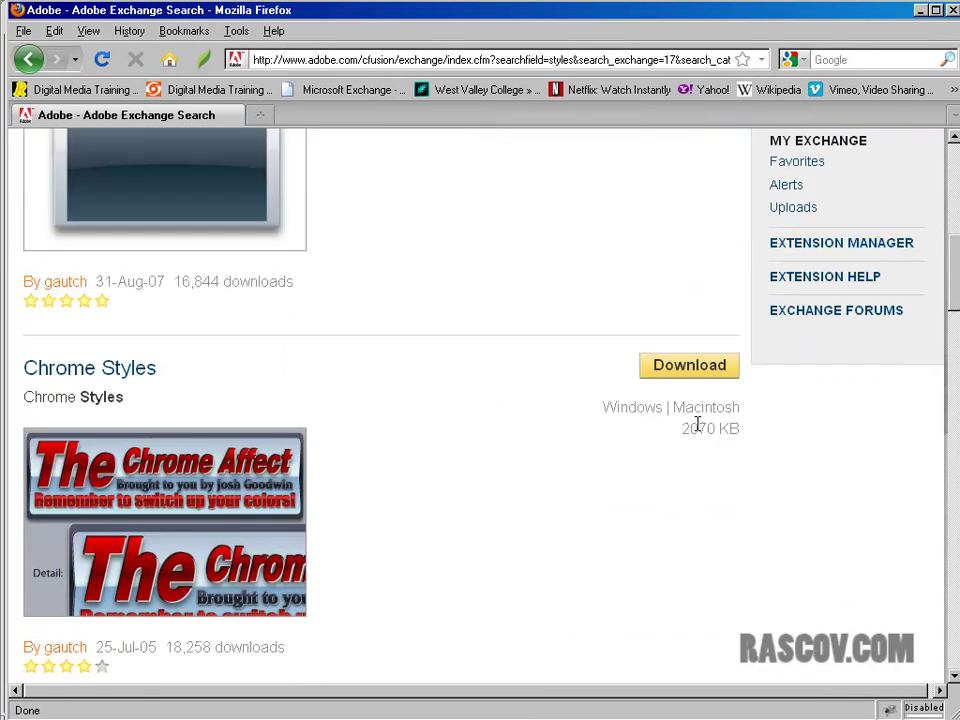
scroll(703, 432, up, 7)
scroll(478, 390, down, 5)
scroll(480, 390, down, 7)
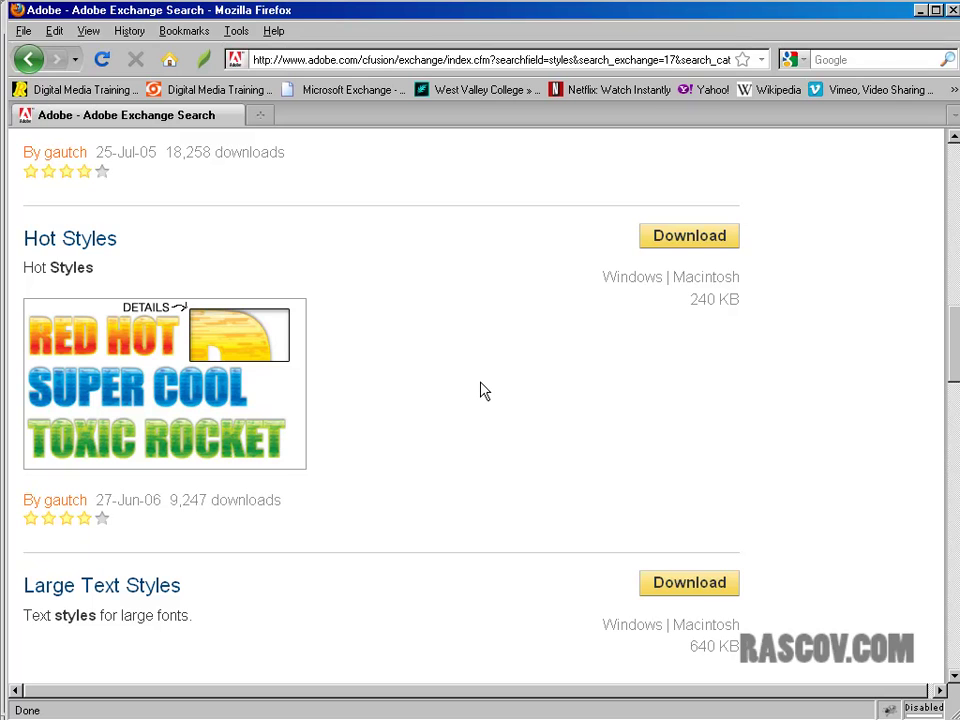
scroll(484, 506, down, 5)
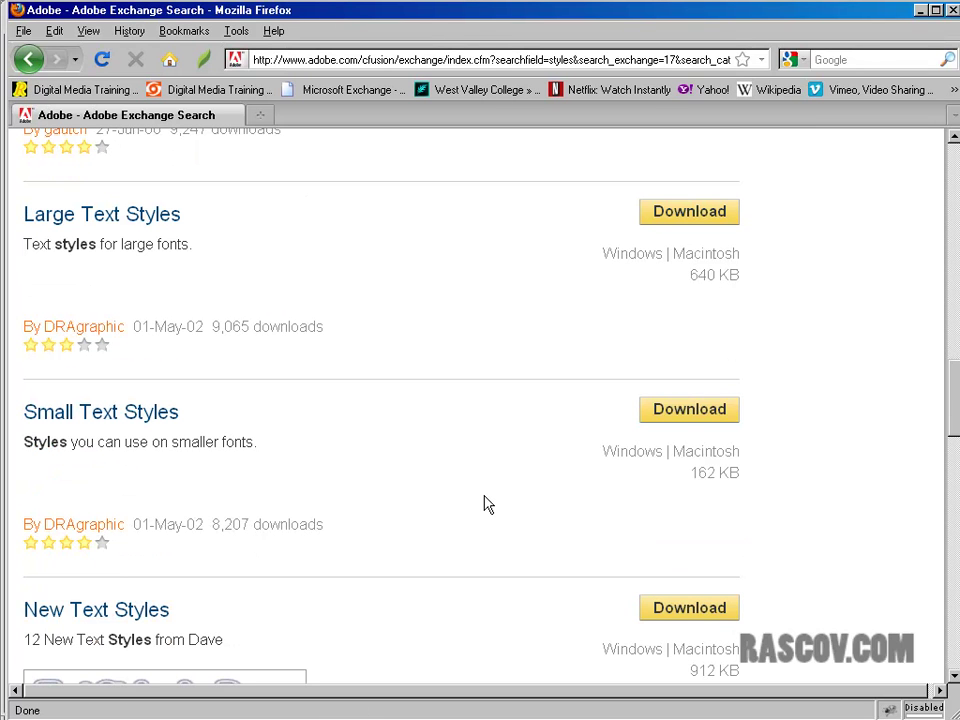
scroll(484, 506, down, 7)
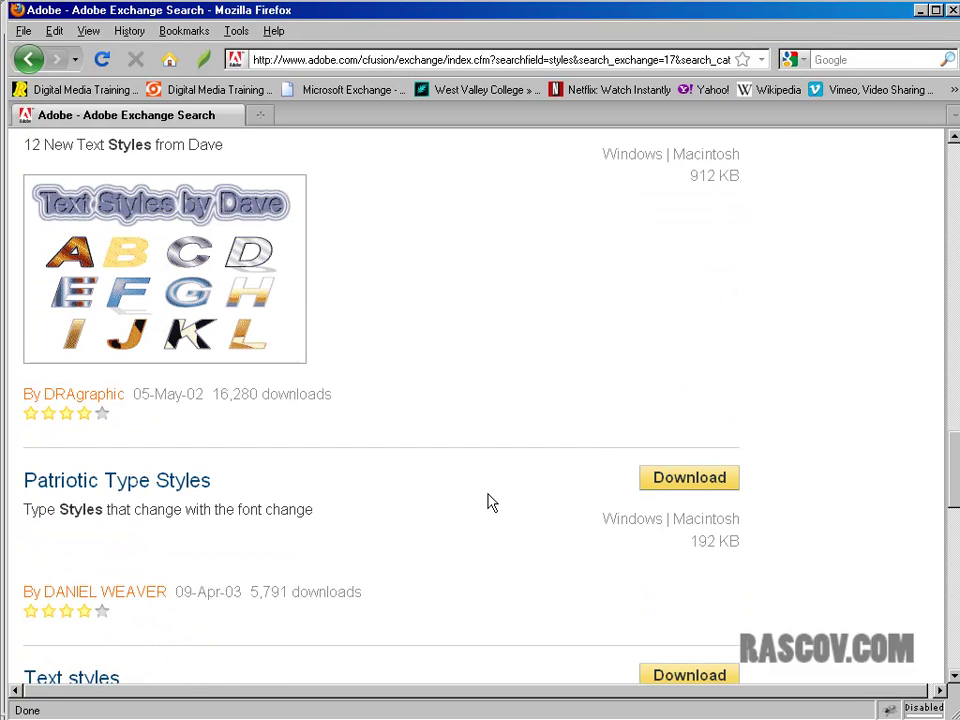
scroll(490, 501, down, 9)
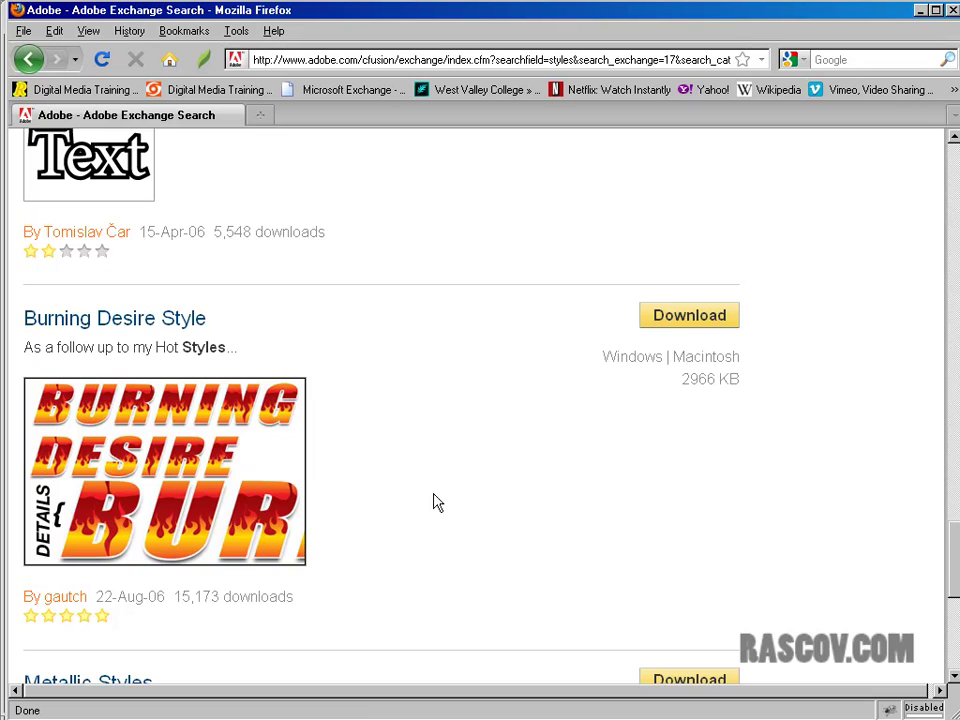
- Start the Burning Desire Style download and sign in with the Adobe ID and account password
click(711, 326)
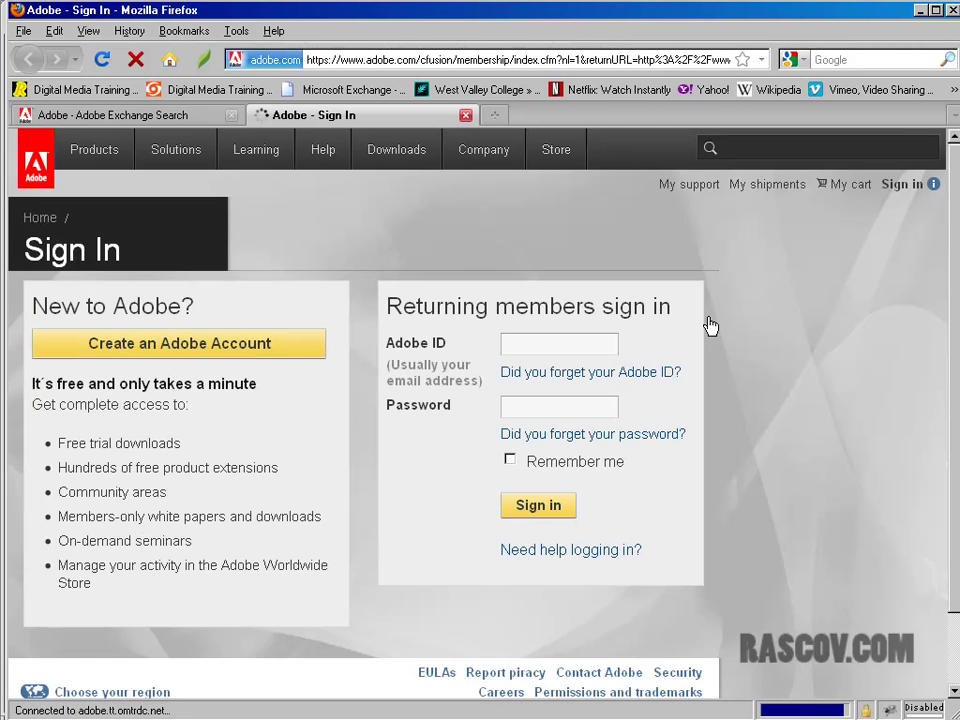
click(558, 350)
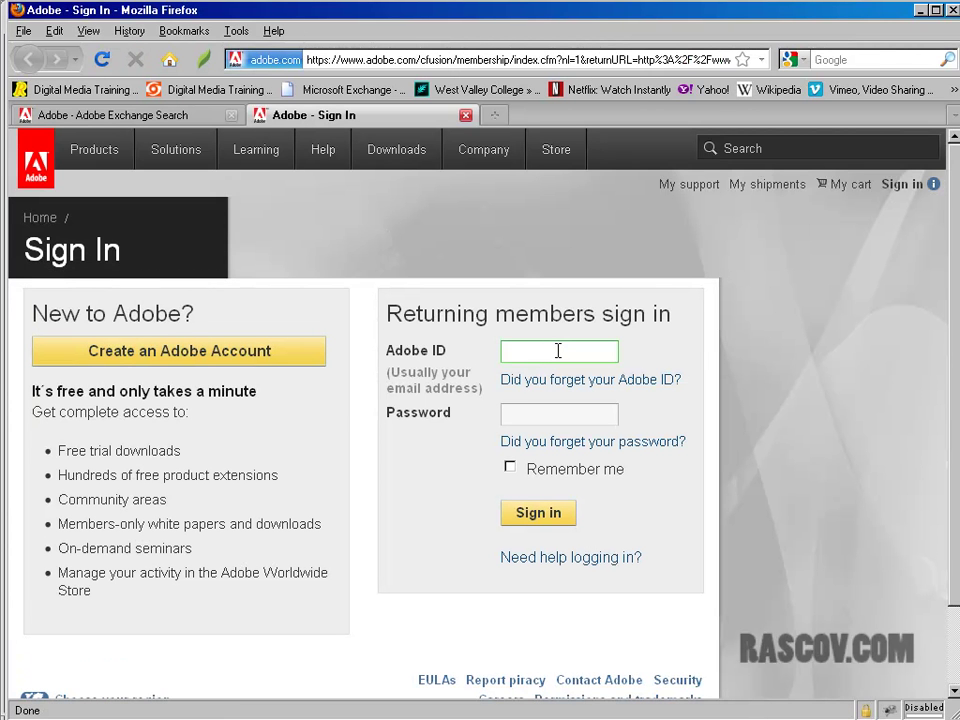
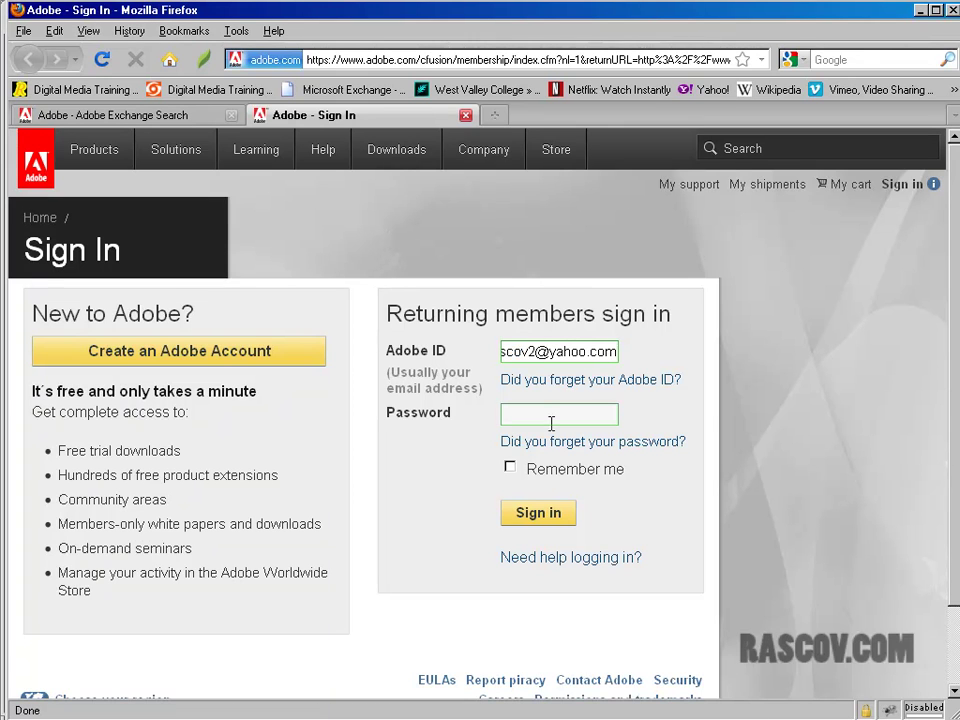
click(537, 406)
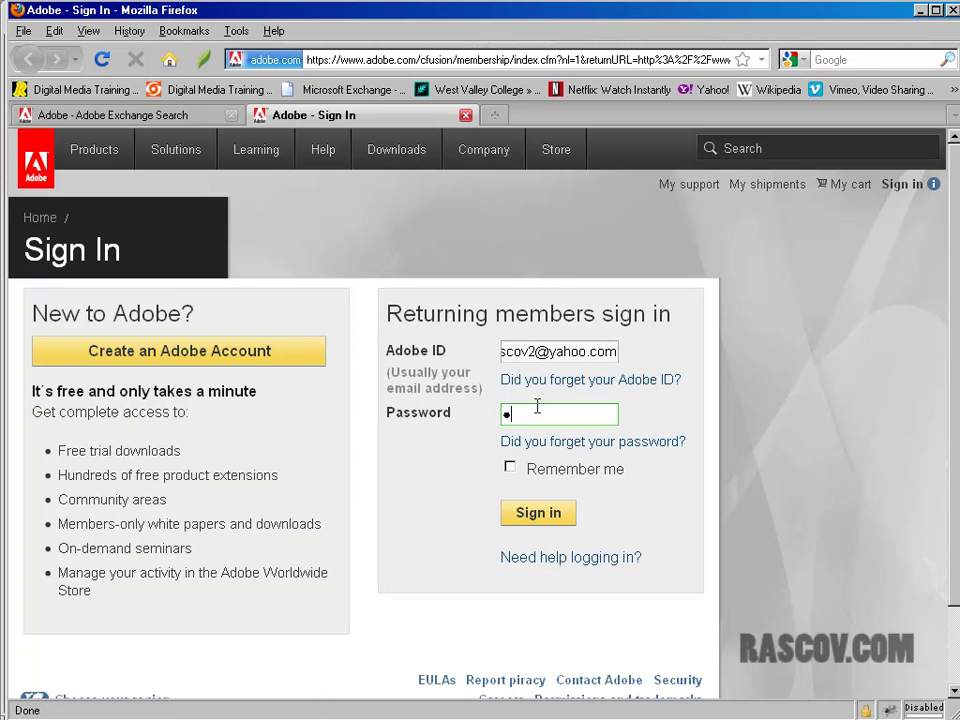
text(•••••••••)
click(548, 512)
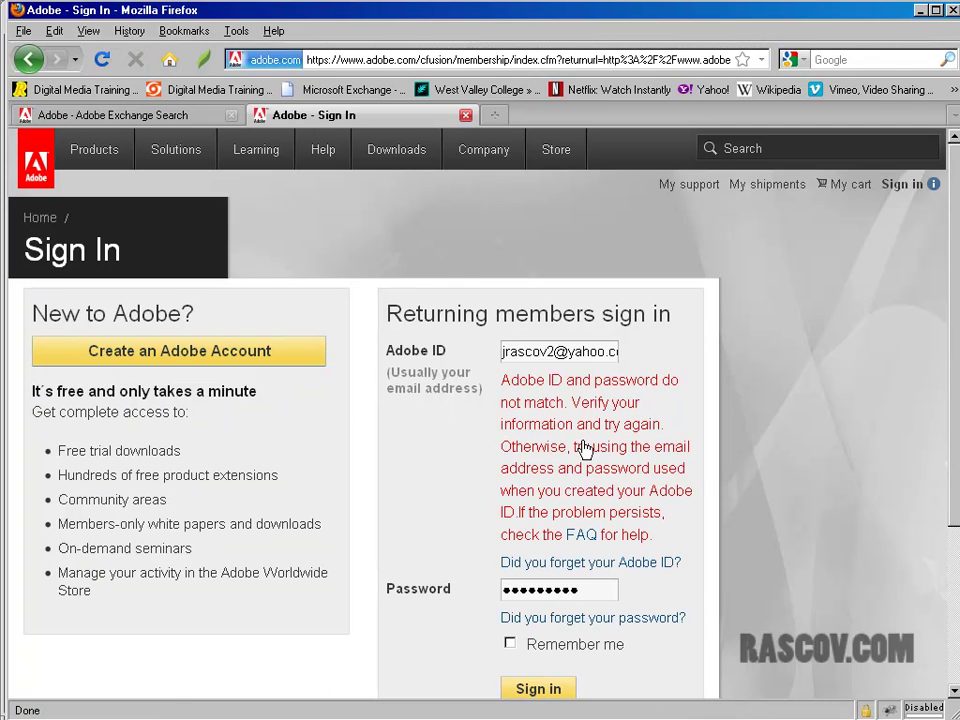
- Retype the rejected account password and submit the sign-in again
double_click(595, 597)
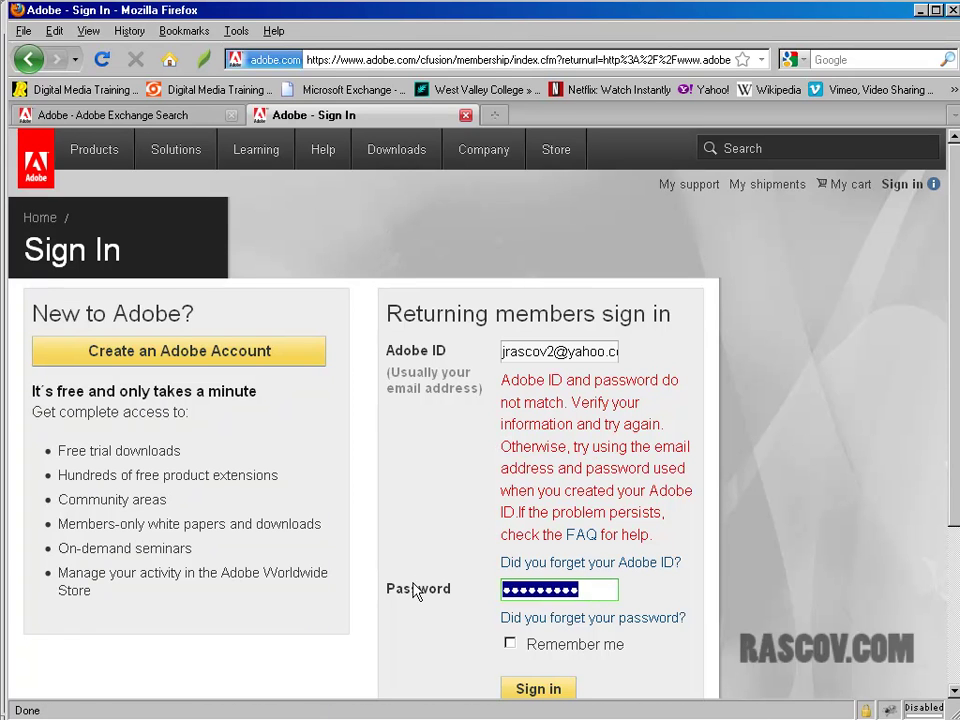
text(••)
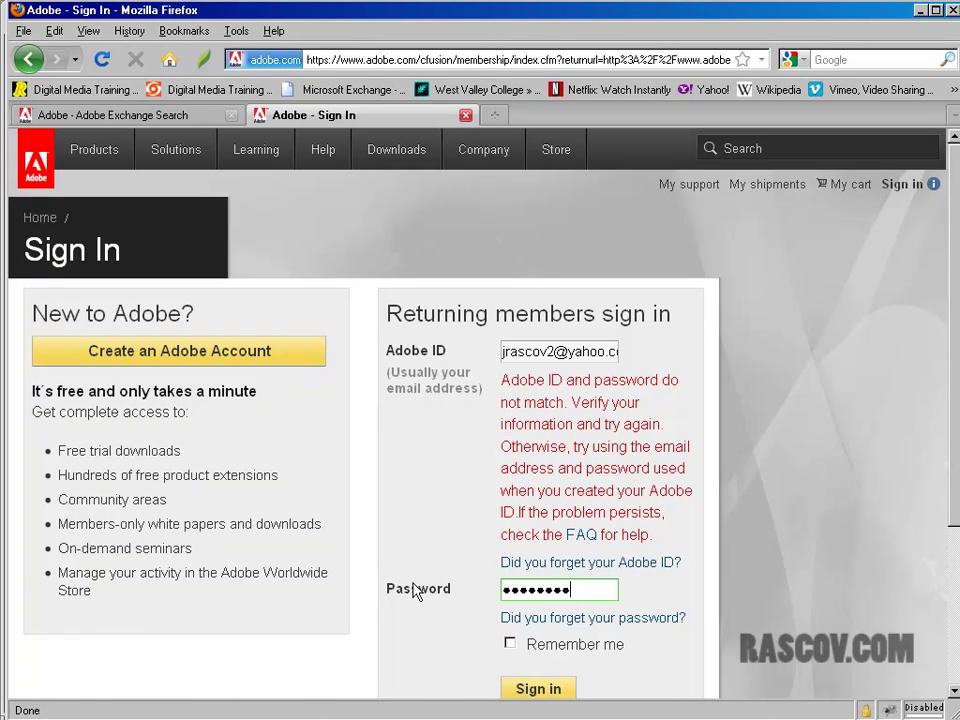
click(538, 688)
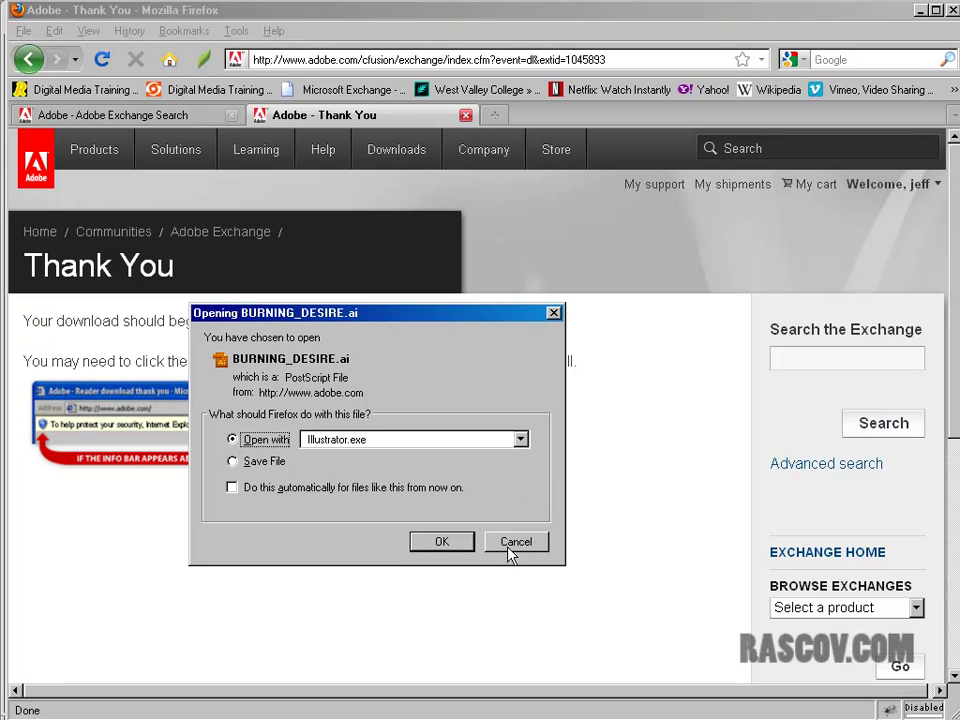
- Open the downloaded BURNING_DESIRE.ai file with Illustrator
click(280, 463)
click(262, 440)
click(442, 542)
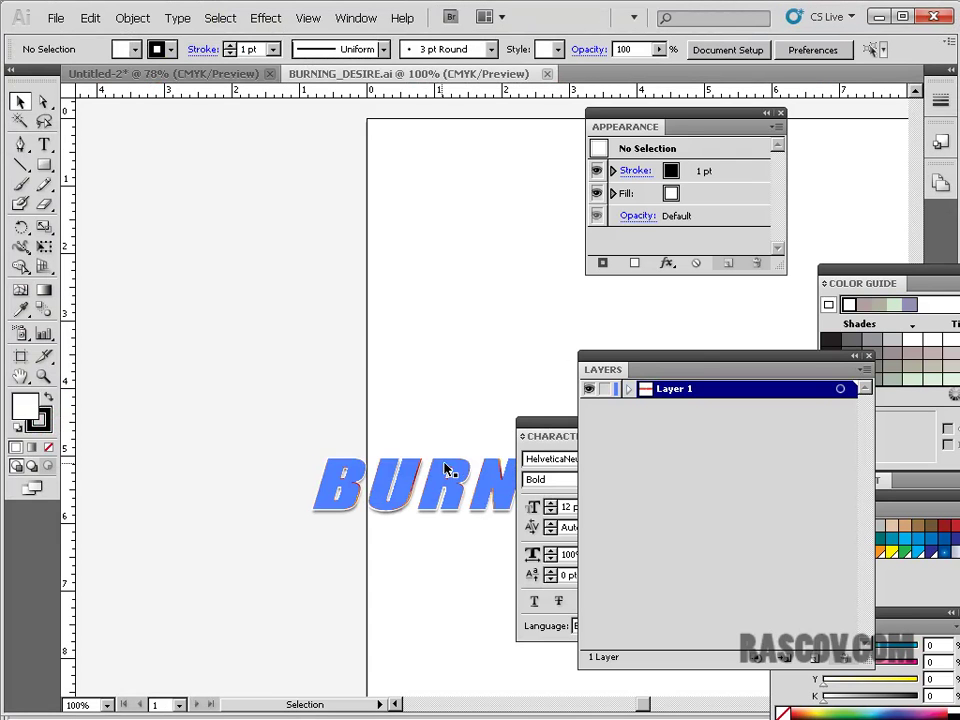
- Move the BURNING DESIRE text onto the artboard, deselect it, and enlarge the Appearance panel
mouse_move(447, 470)
mouse_down()
mouse_move(393, 329)
mouse_move(299, 273)
mouse_up()
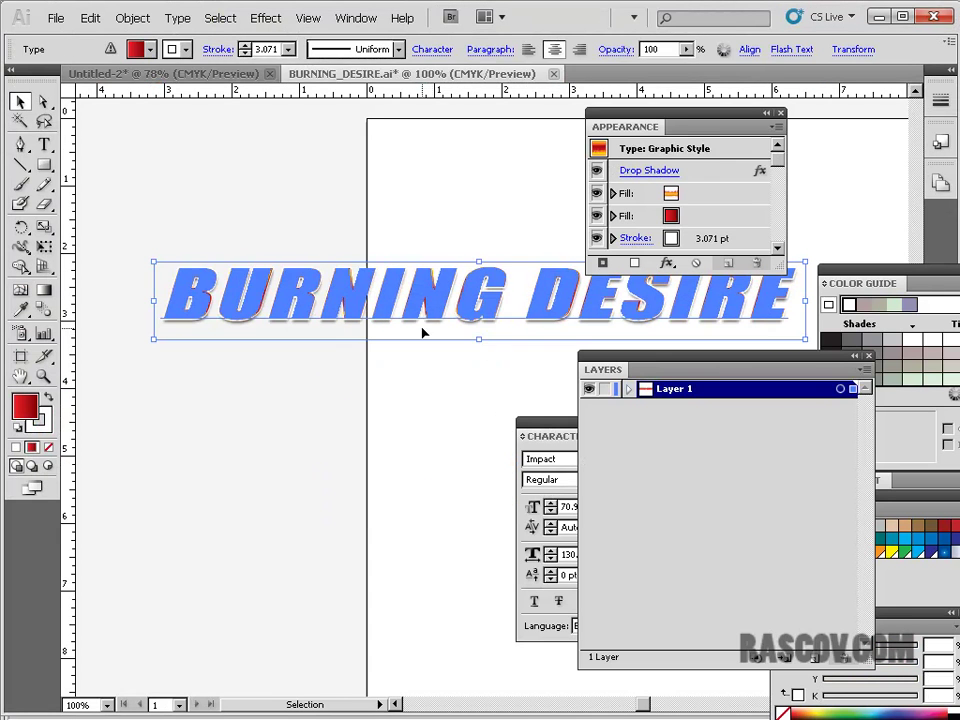
click(439, 403)
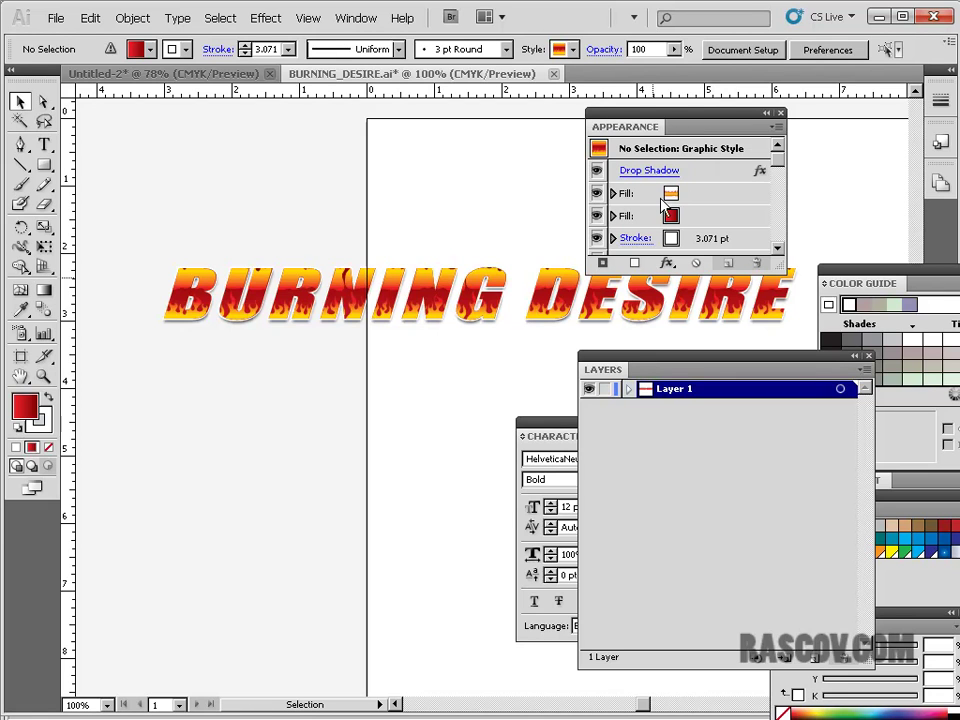
drag(784, 269, 902, 330)
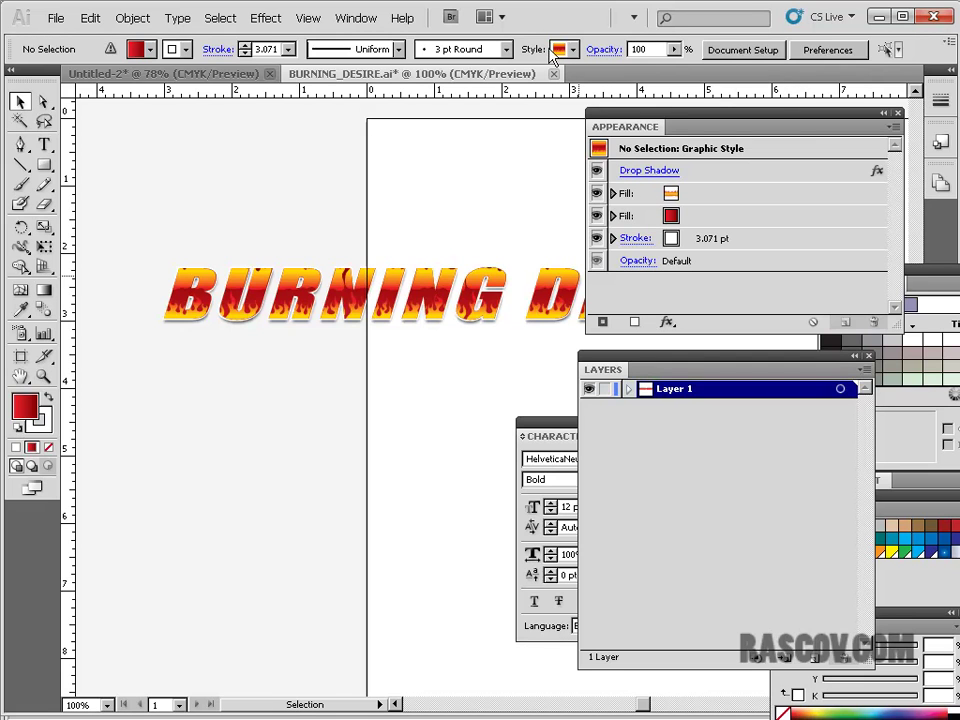
- Switch between the Untitled-2 and BURNING_DESIRE document tabs, ending on BURNING_DESIRE
click(200, 74)
click(422, 74)
click(163, 74)
click(375, 74)
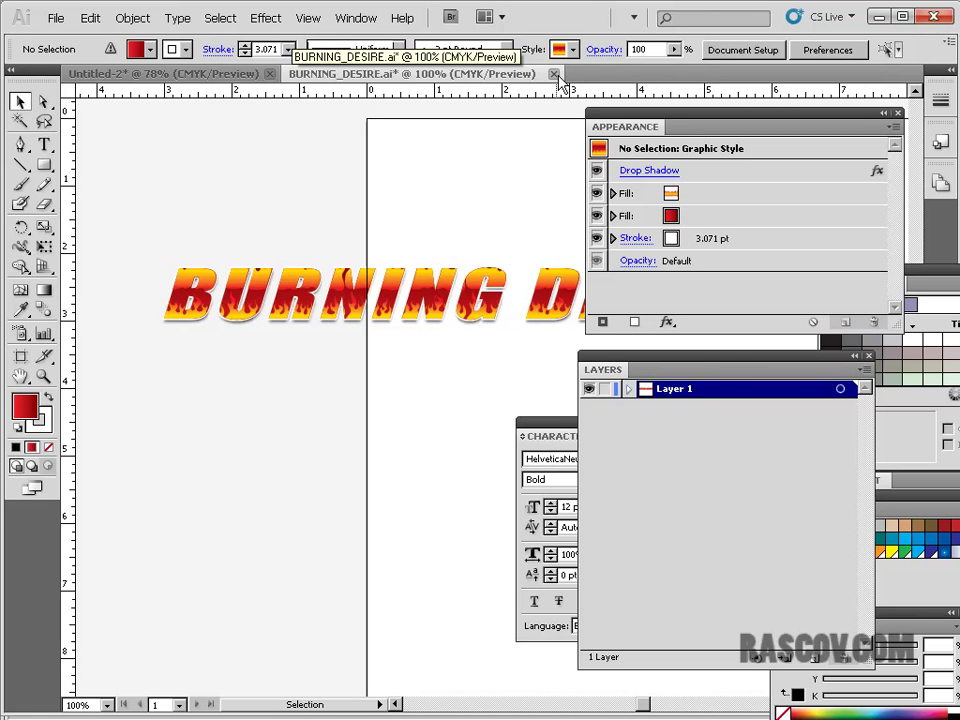
- Save BURNING_DESIRE.ai to the Desktop, accepting the default Illustrator Options
click(55, 18)
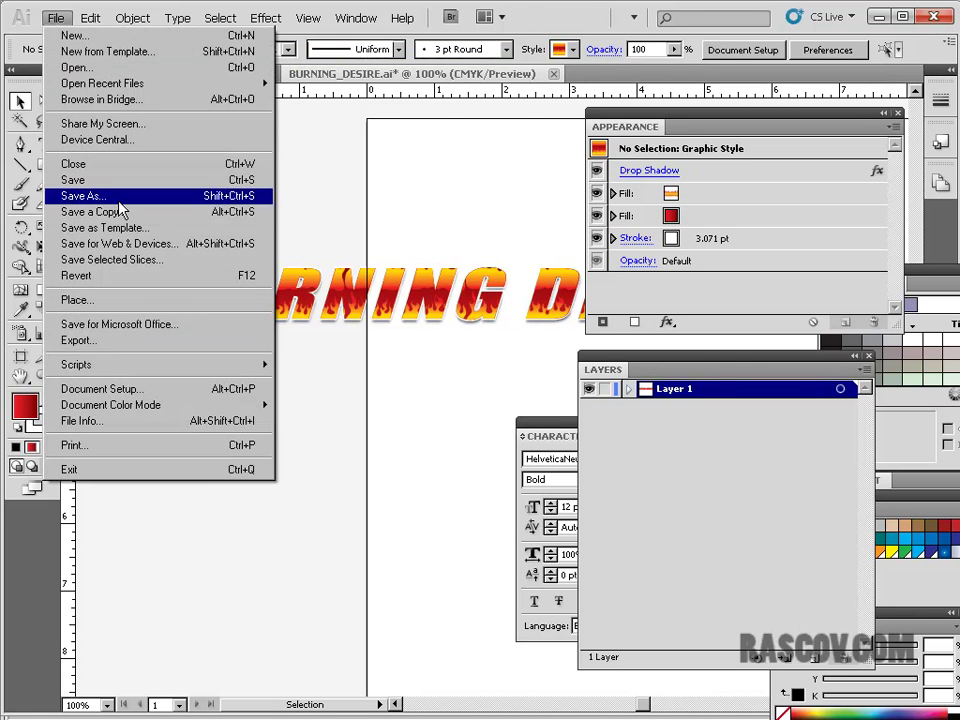
click(119, 200)
click(386, 40)
click(386, 40)
click(386, 40)
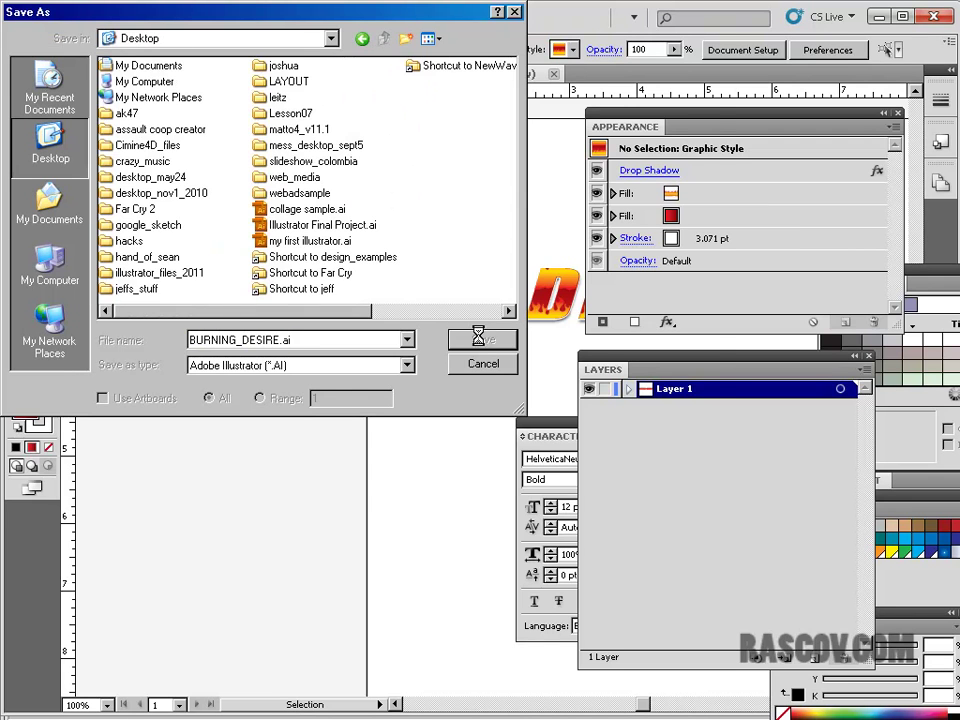
click(484, 343)
click(656, 127)
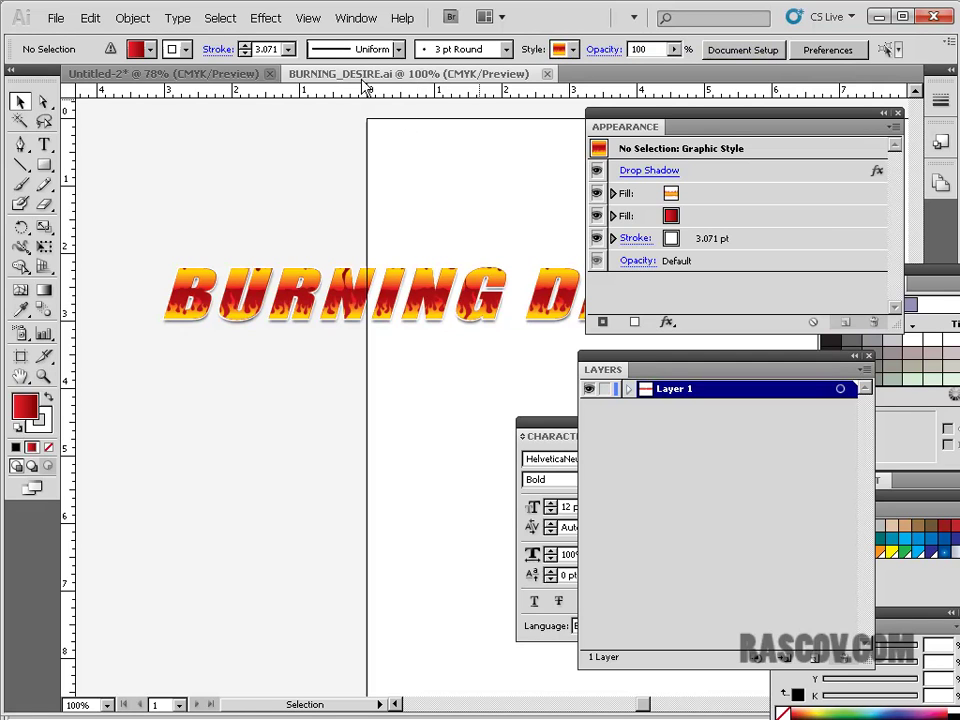
- Close BURNING_DESIRE and move the FISHING text higher on the page, then deselect it
click(547, 74)
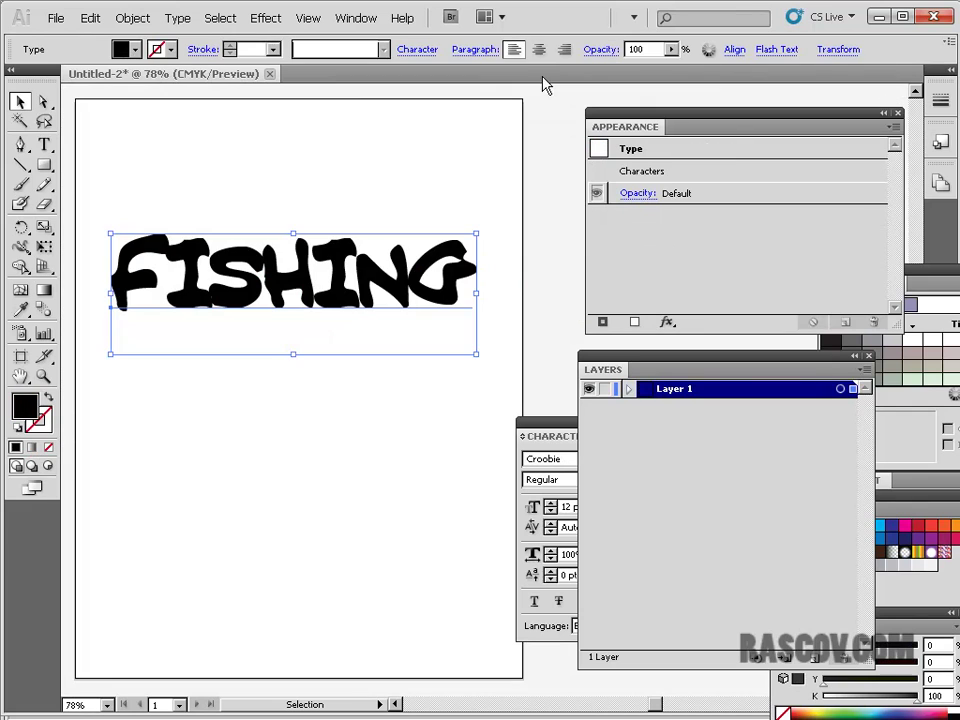
drag(308, 298, 313, 252)
click(343, 146)
click(338, 232)
click(343, 154)
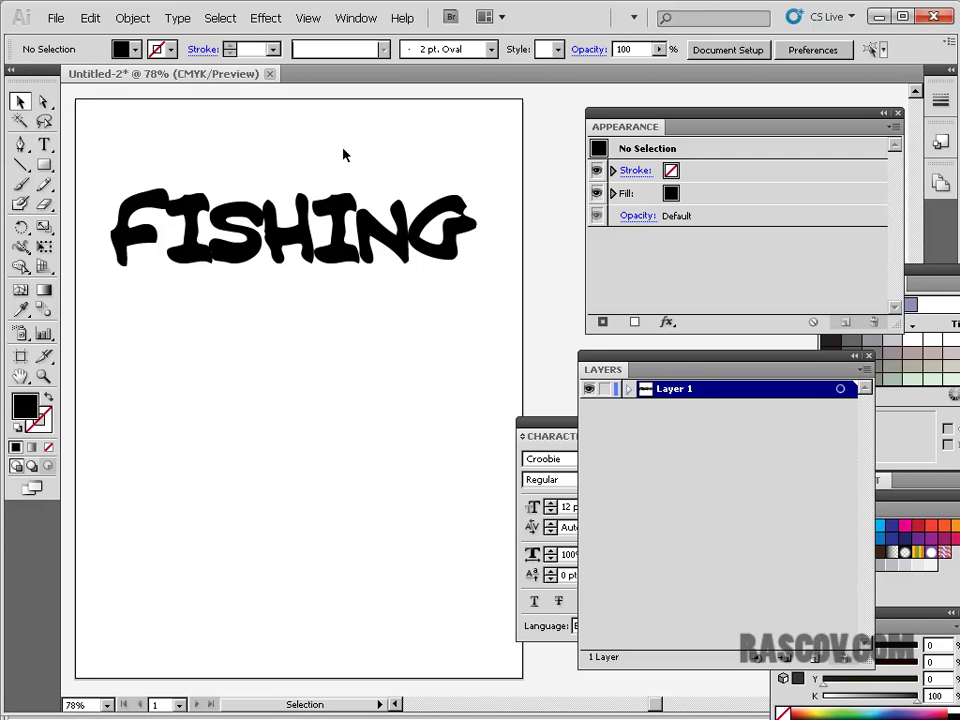
- Show the Graphic Styles panel from the Window menu and detach it from its dock
click(358, 20)
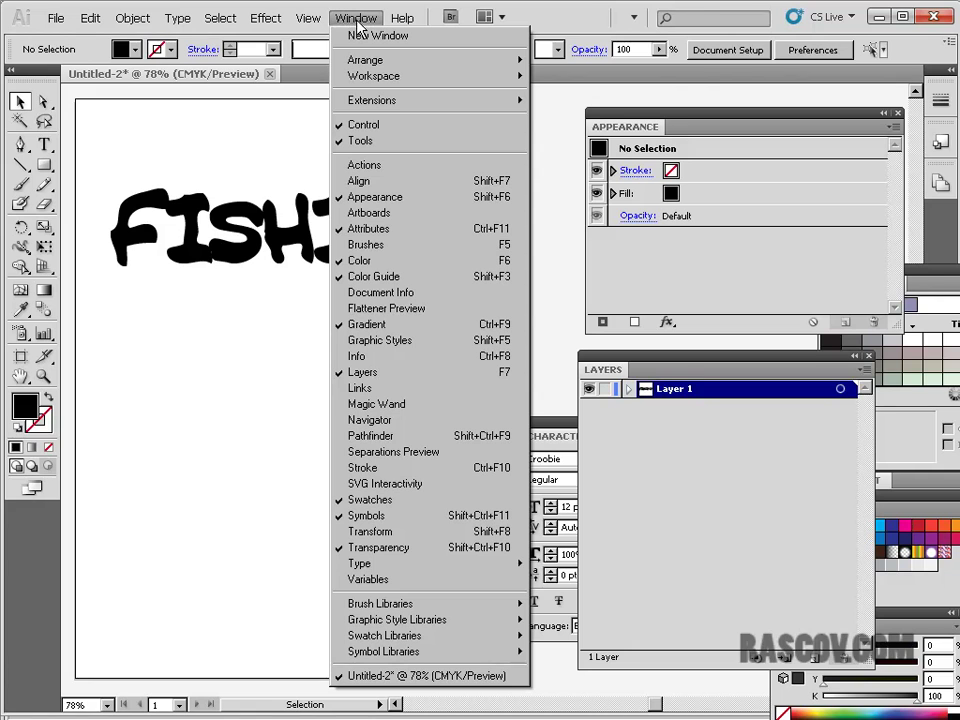
click(452, 341)
drag(783, 143, 233, 322)
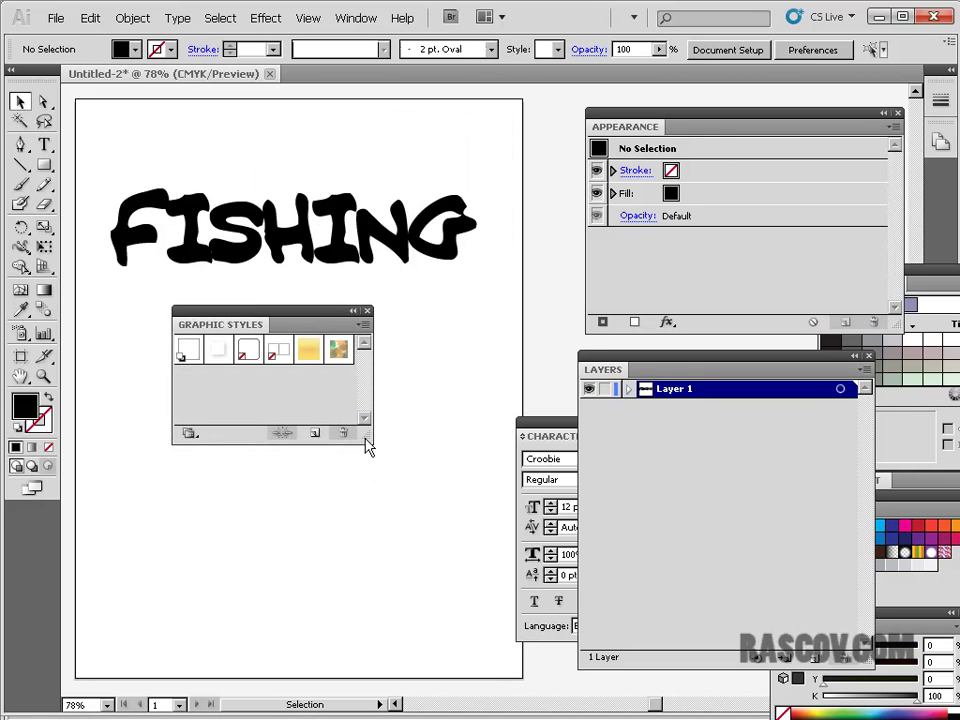
- Enlarge the Graphic Styles panel and apply the Tissue Paper style to the FISHING text
drag(364, 434, 474, 499)
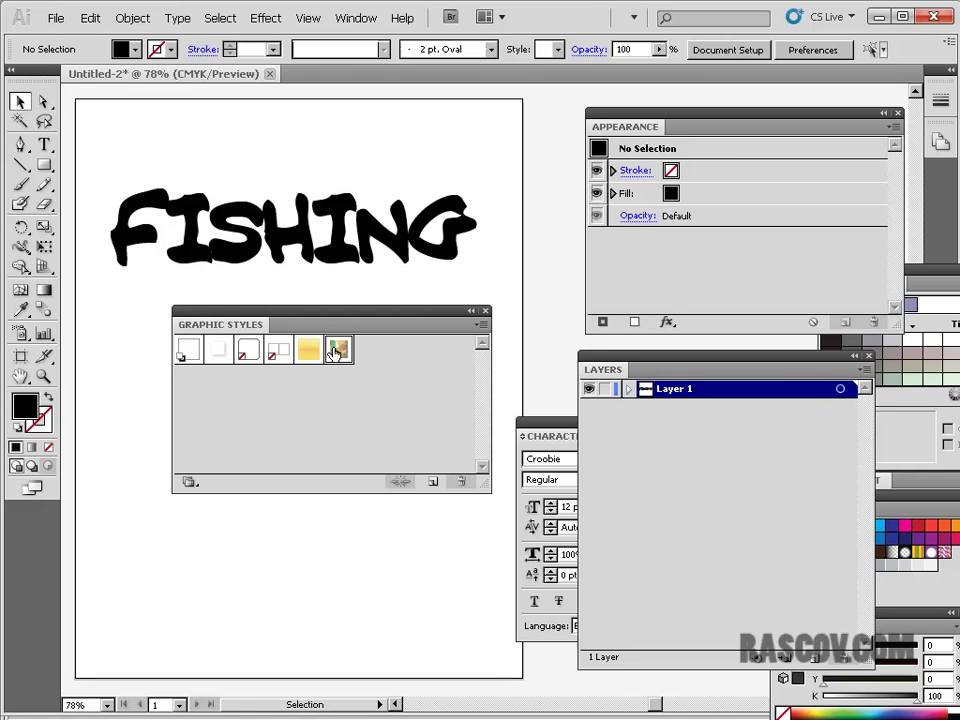
click(338, 349)
click(336, 250)
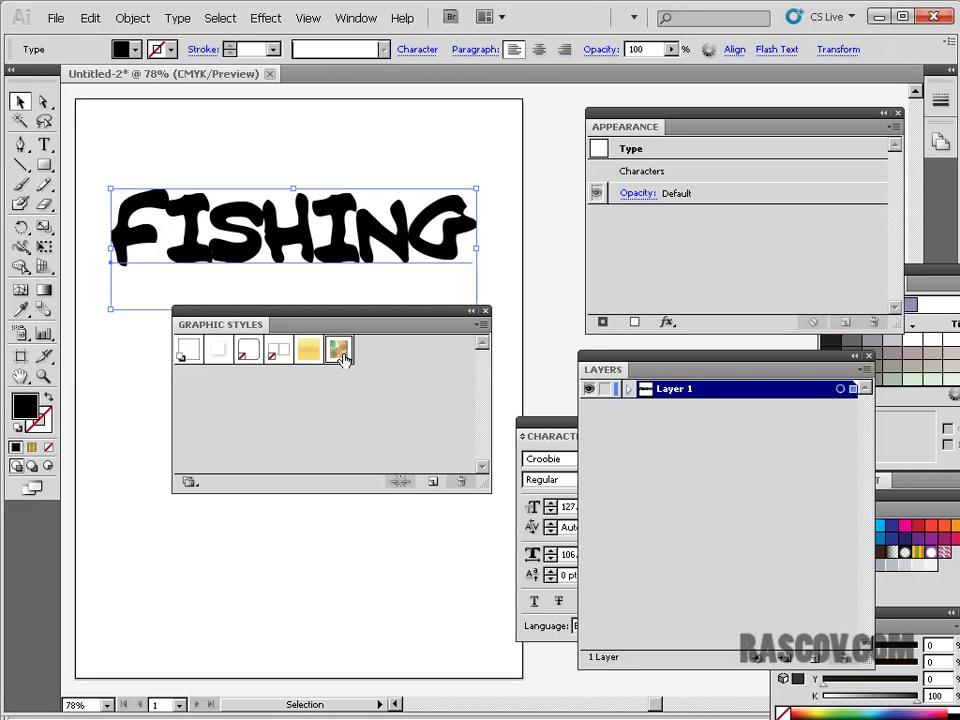
click(340, 352)
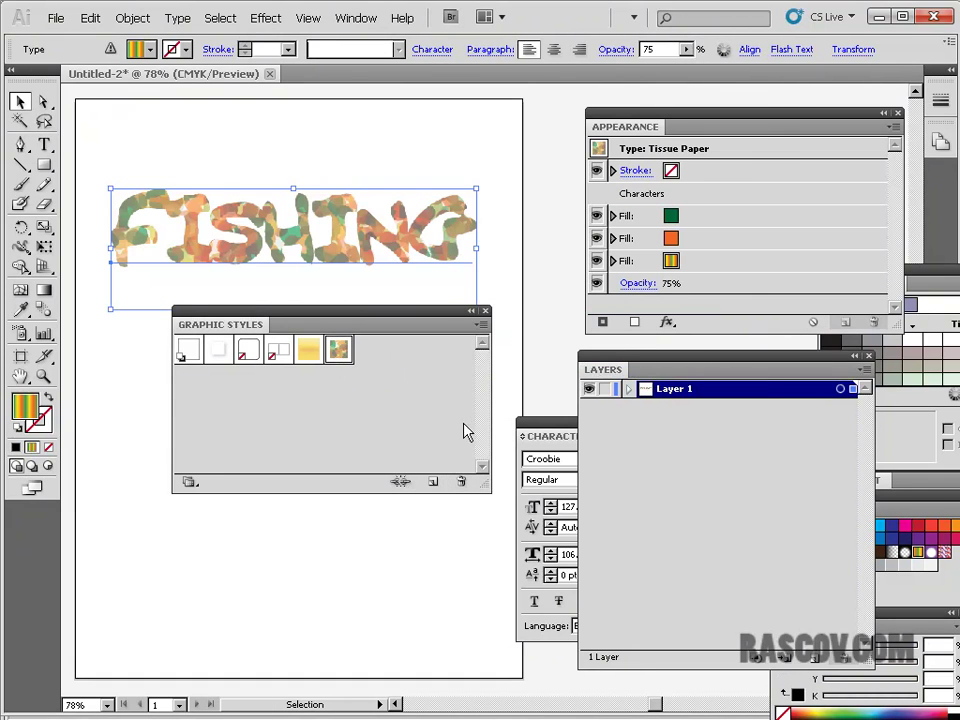
click(479, 326)
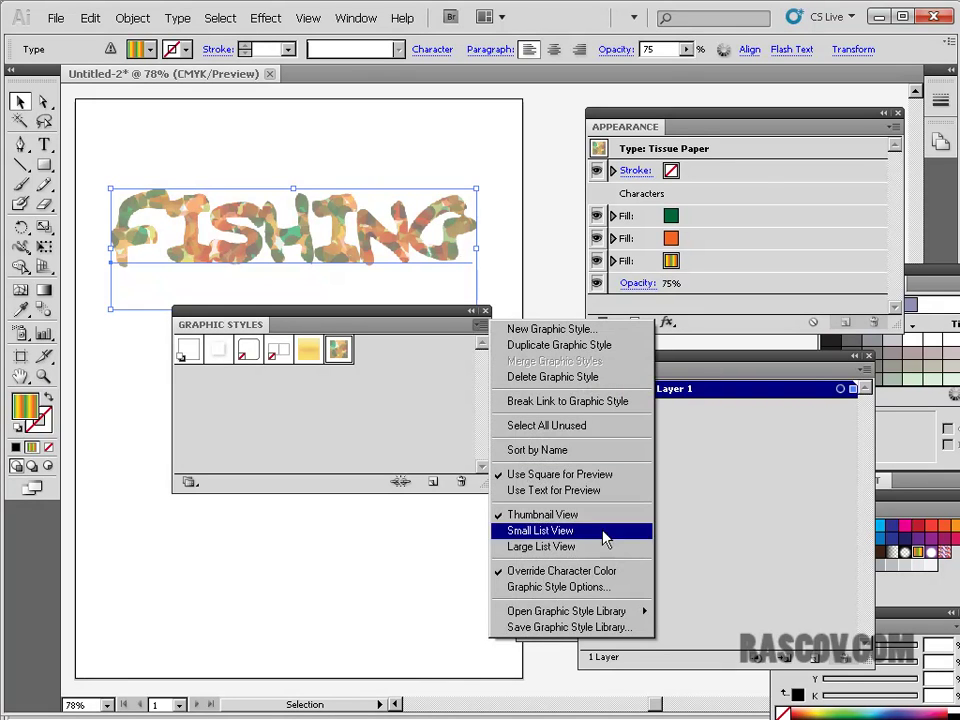
- Load the Scribble Effects graphic style library and move its panel clear of other panels
mouse_move(602, 610)
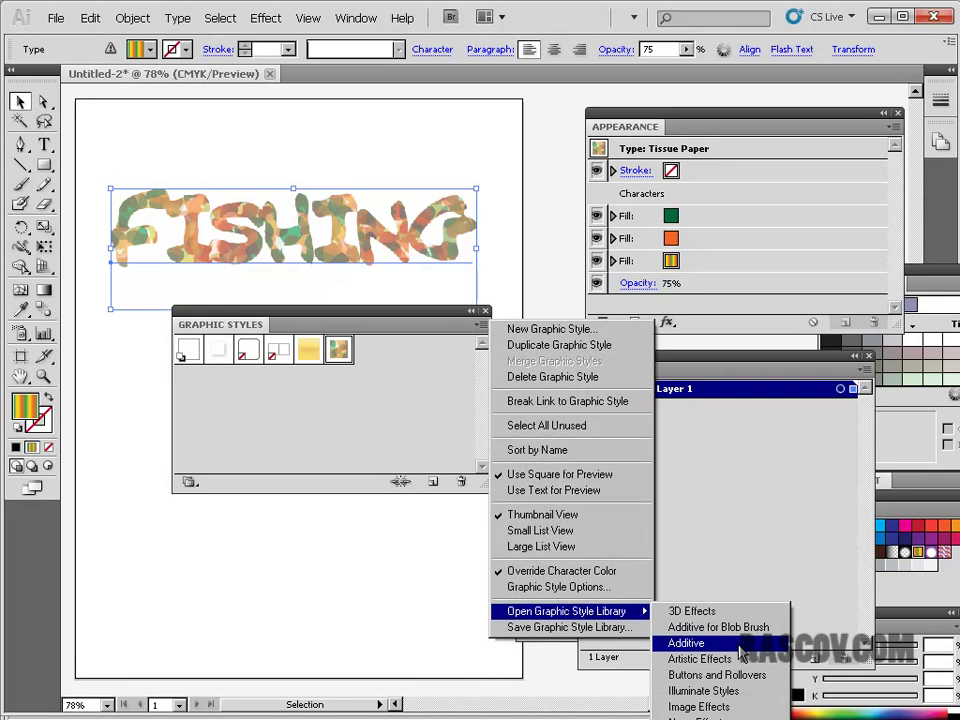
click(705, 719)
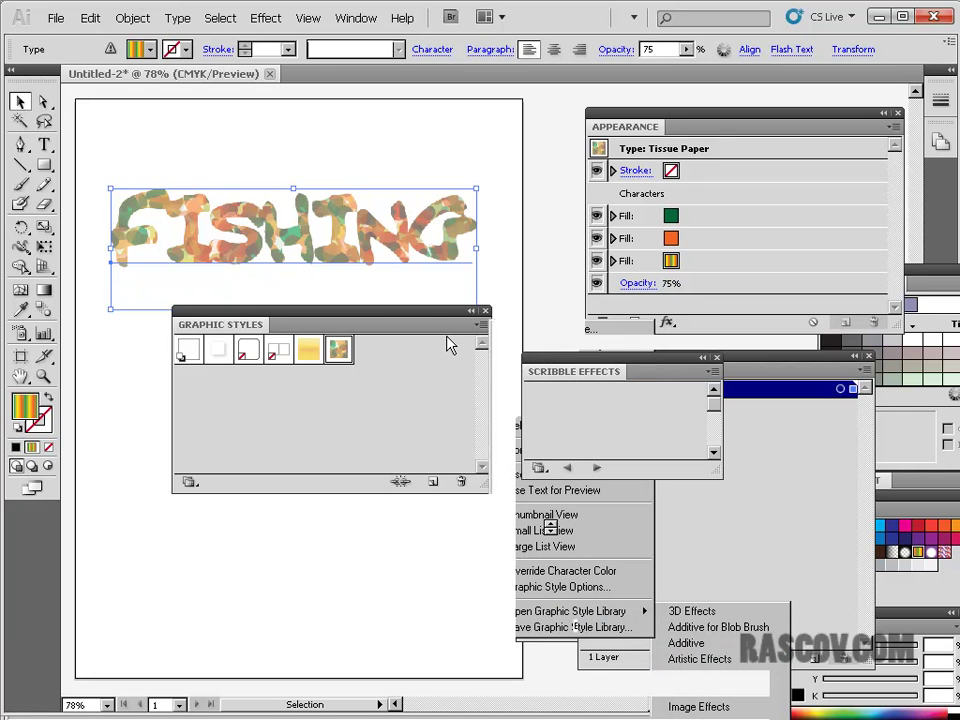
drag(630, 362, 562, 132)
- Try Scribble 10, red, Scribble 9 and Scribble 7 on FISHING, ending with tan Scribble 15
click(562, 200)
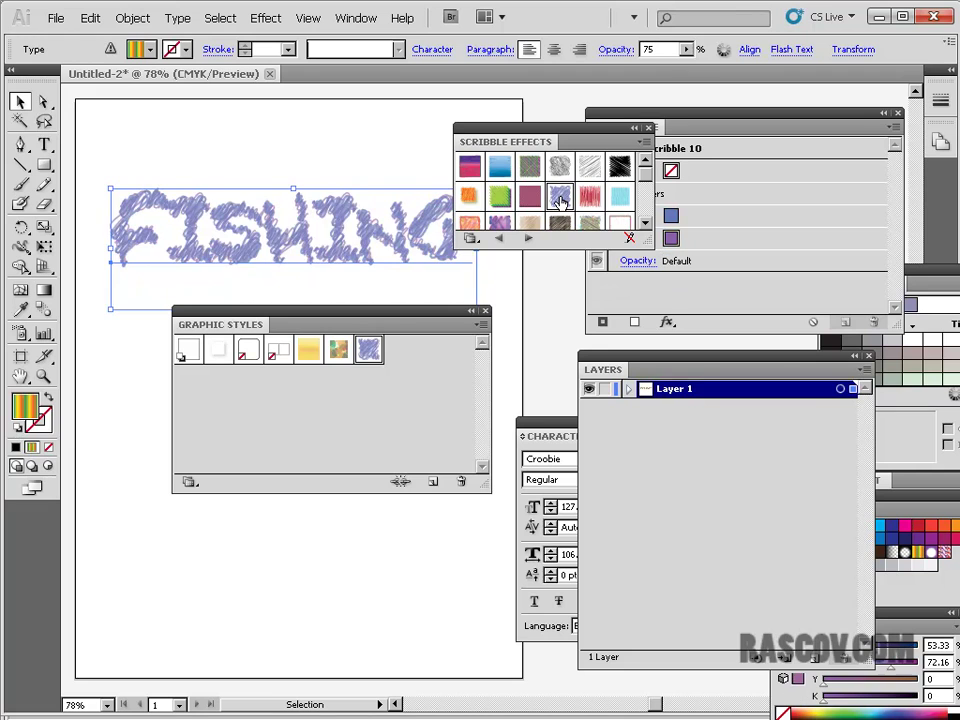
click(598, 202)
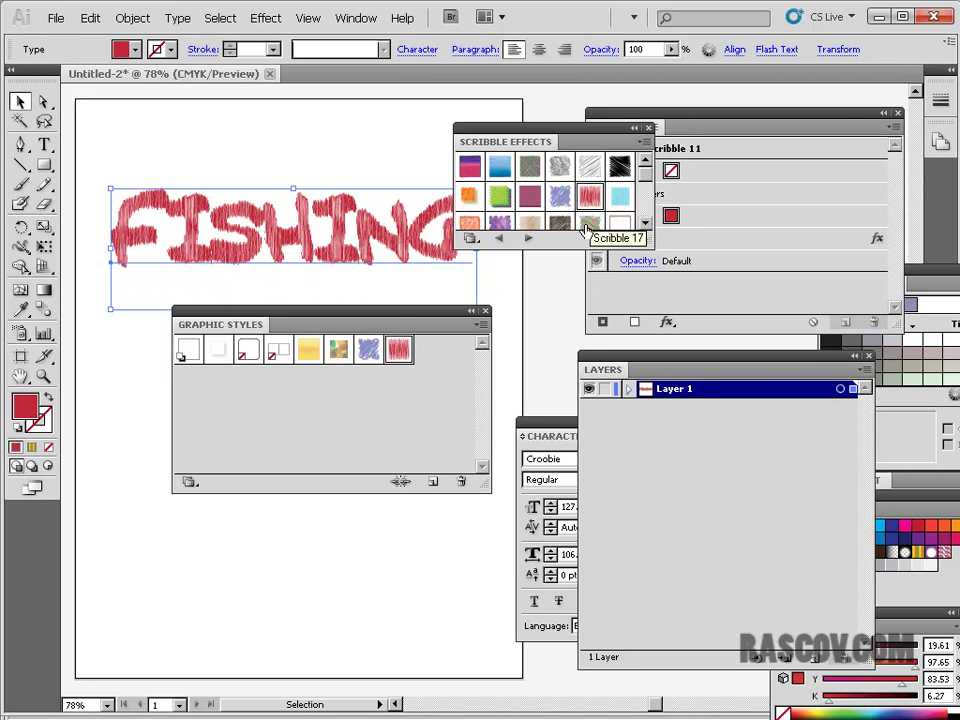
click(530, 196)
click(469, 196)
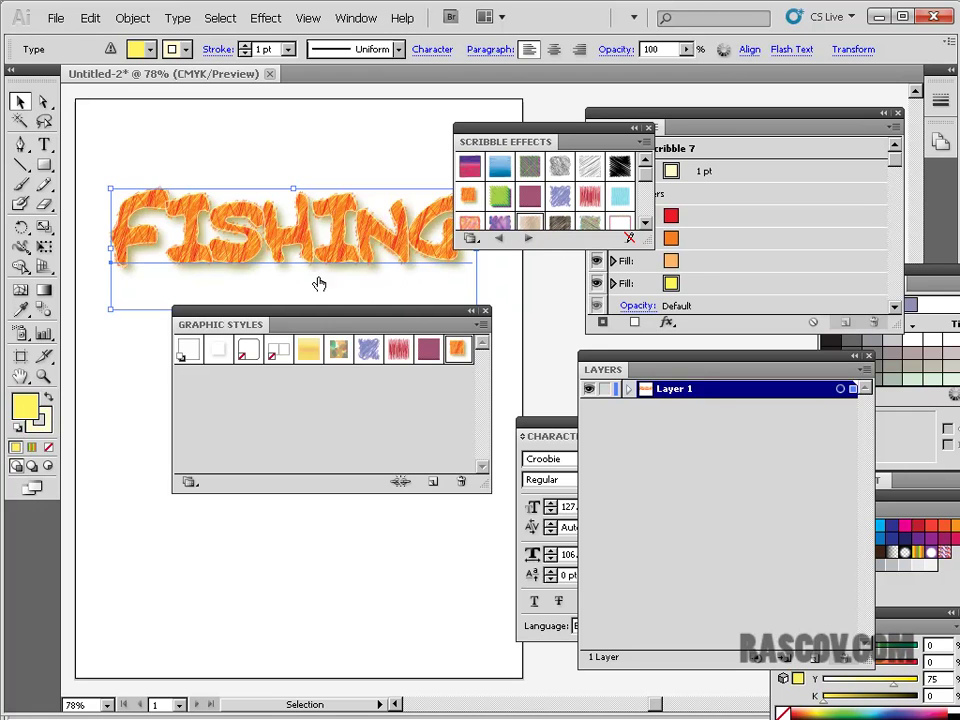
click(530, 224)
mouse_move(648, 273)
mouse_down()
mouse_move(709, 343)
mouse_move(709, 328)
mouse_up()
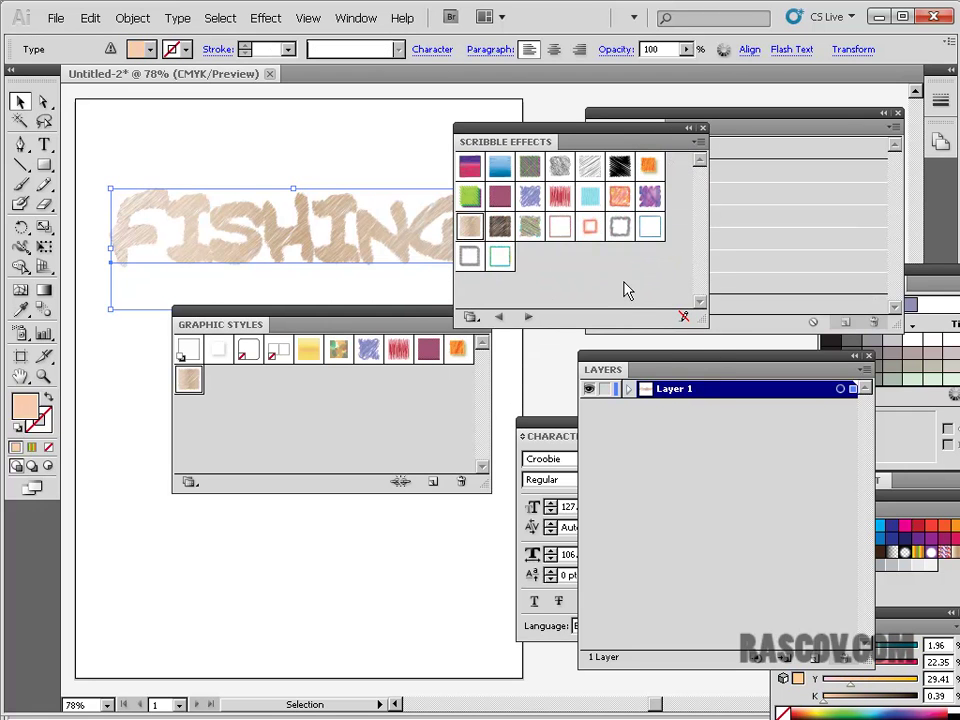
- Check the Scribble Effects library options and move the Graphic Styles panel aside
click(697, 142)
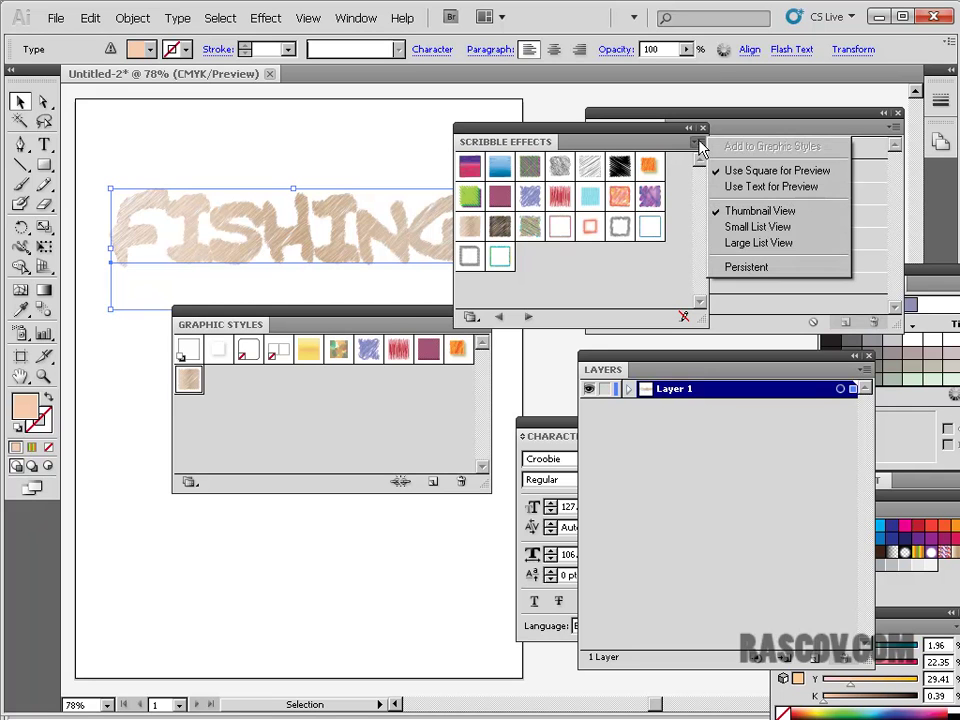
click(630, 295)
drag(398, 315, 372, 337)
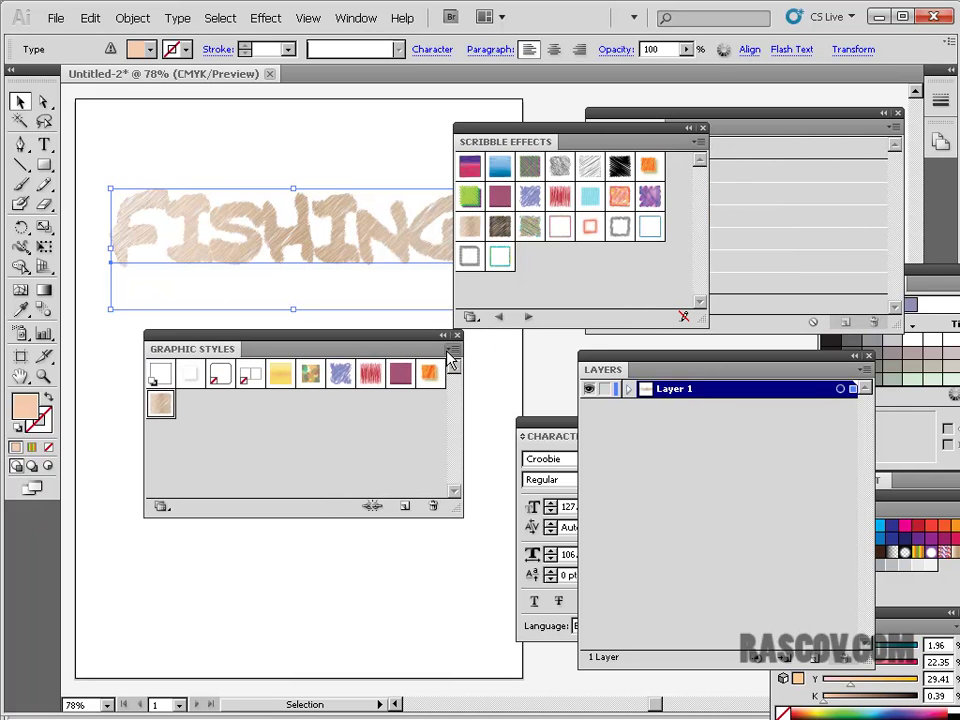
- Load BURNING_DESIRE.ai from the Desktop as a graphic style library via Other Library
click(452, 349)
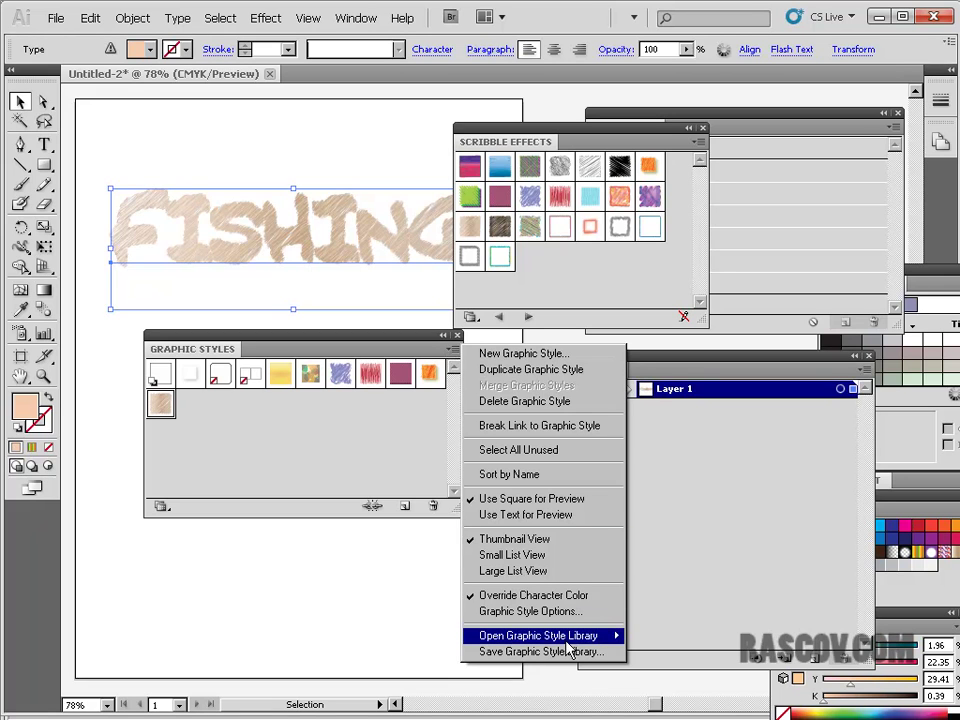
mouse_move(566, 641)
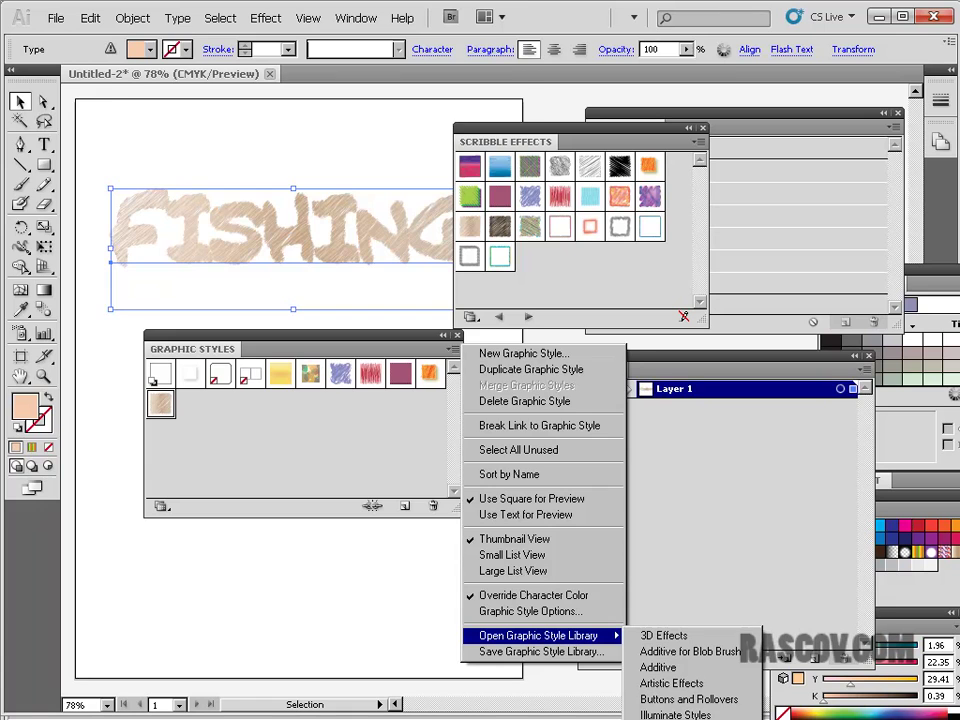
click(688, 715)
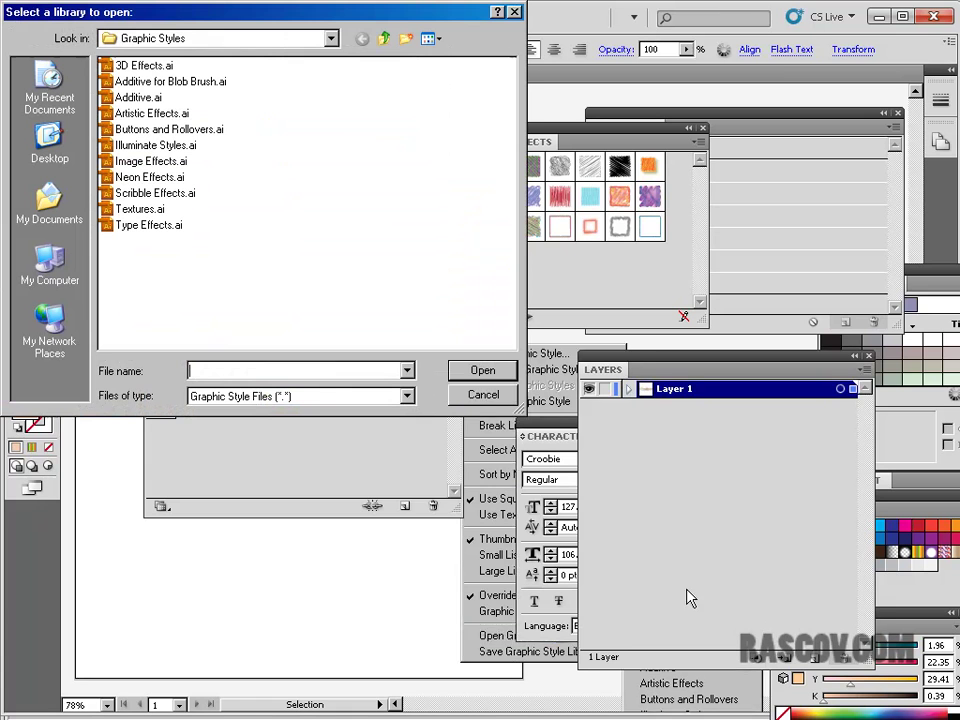
click(384, 39)
click(384, 39)
click(384, 39)
click(384, 39)
click(384, 39)
click(384, 39)
click(384, 39)
click(384, 39)
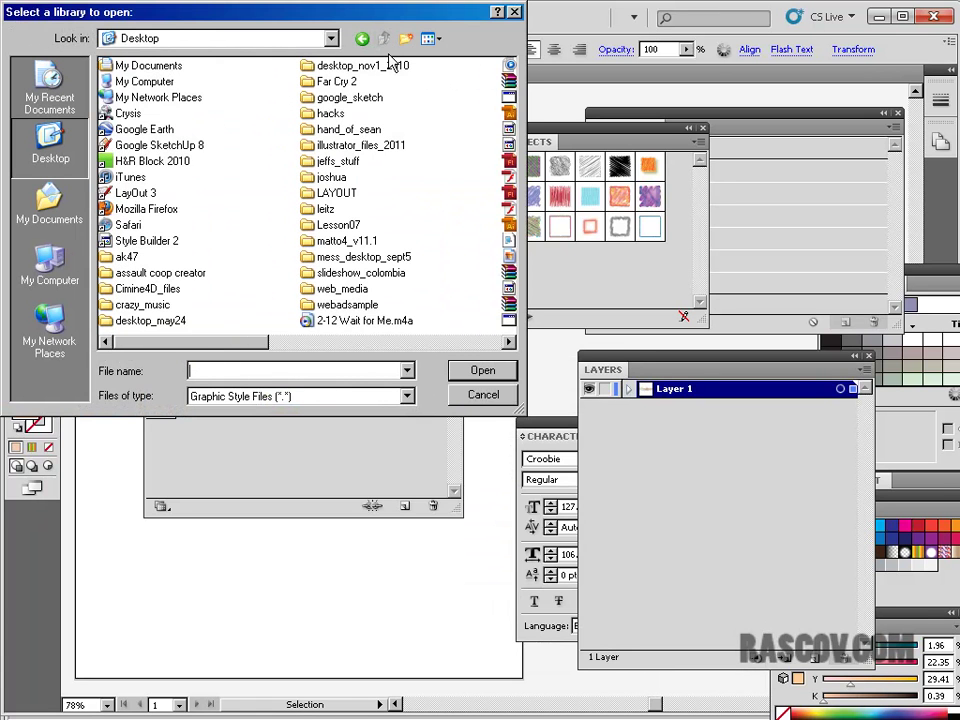
click(335, 343)
click(335, 343)
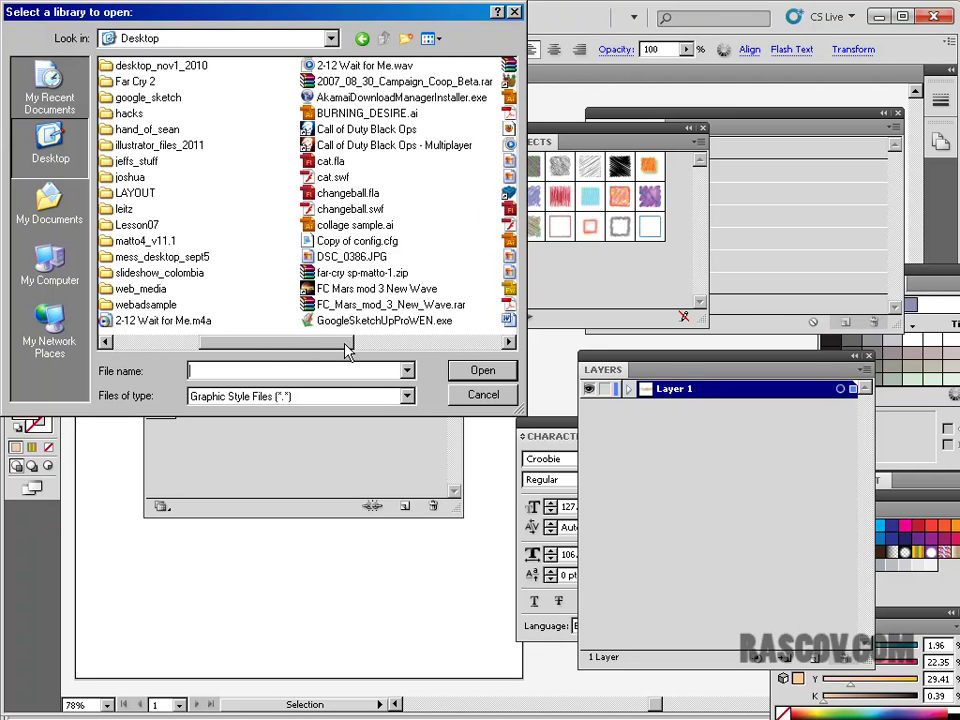
click(365, 113)
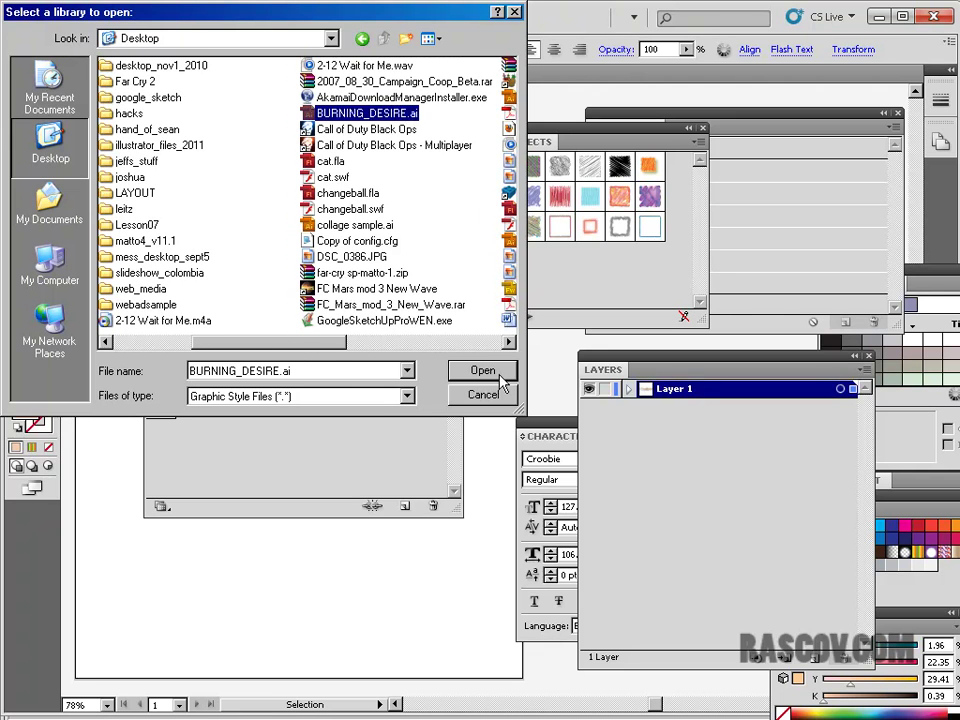
click(482, 371)
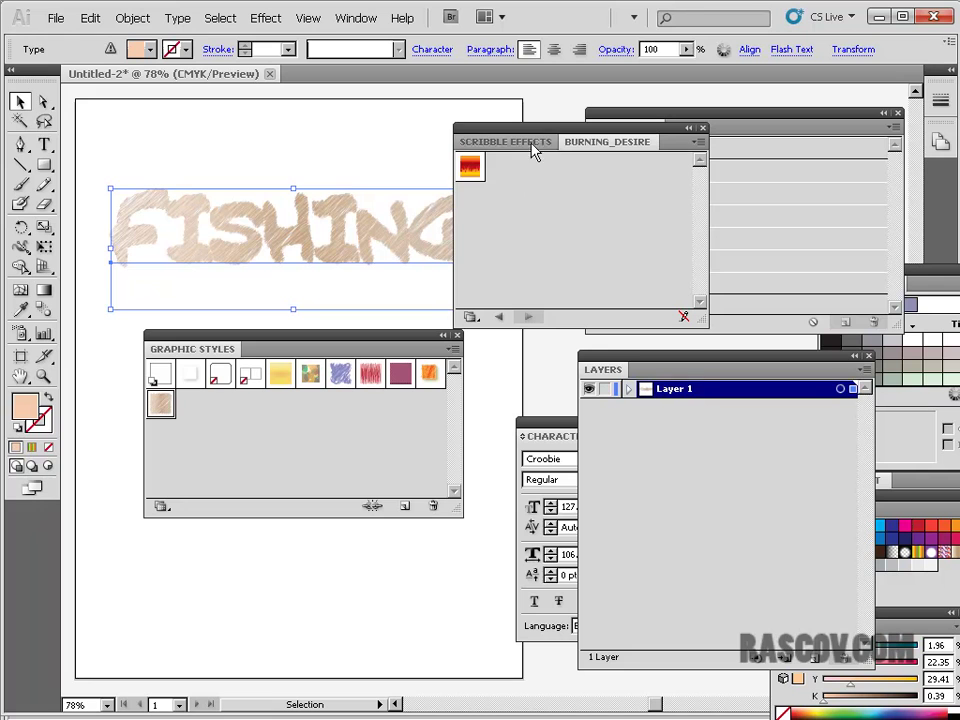
- Apply the fiery BURNING_DESIRE style to FISHING and scale the text down
click(470, 168)
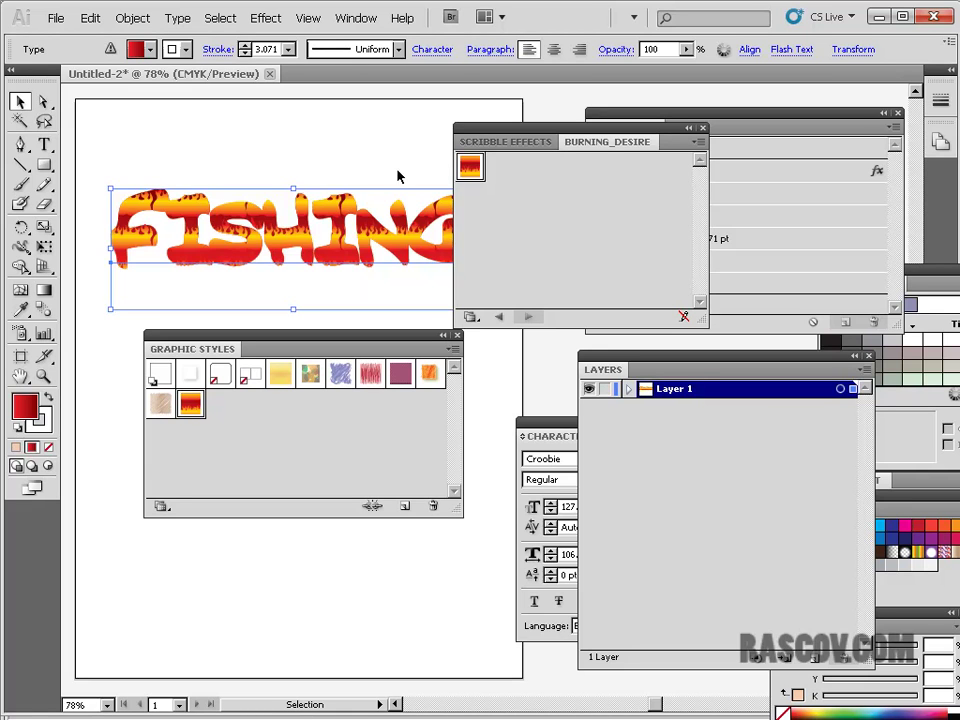
drag(505, 135, 630, 165)
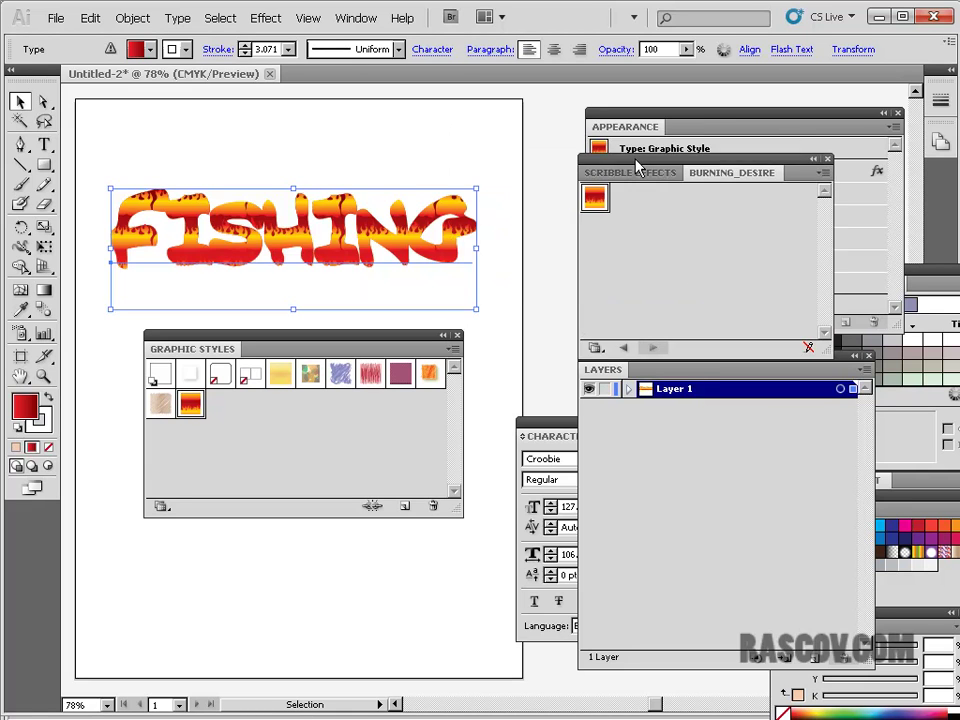
drag(479, 188, 349, 242)
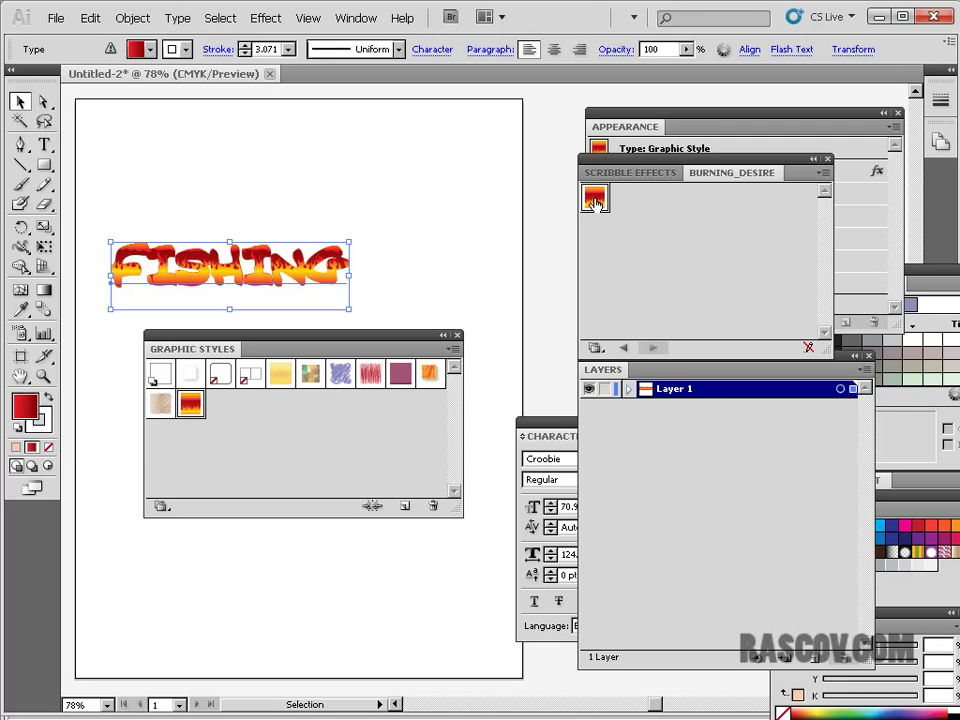
click(400, 238)
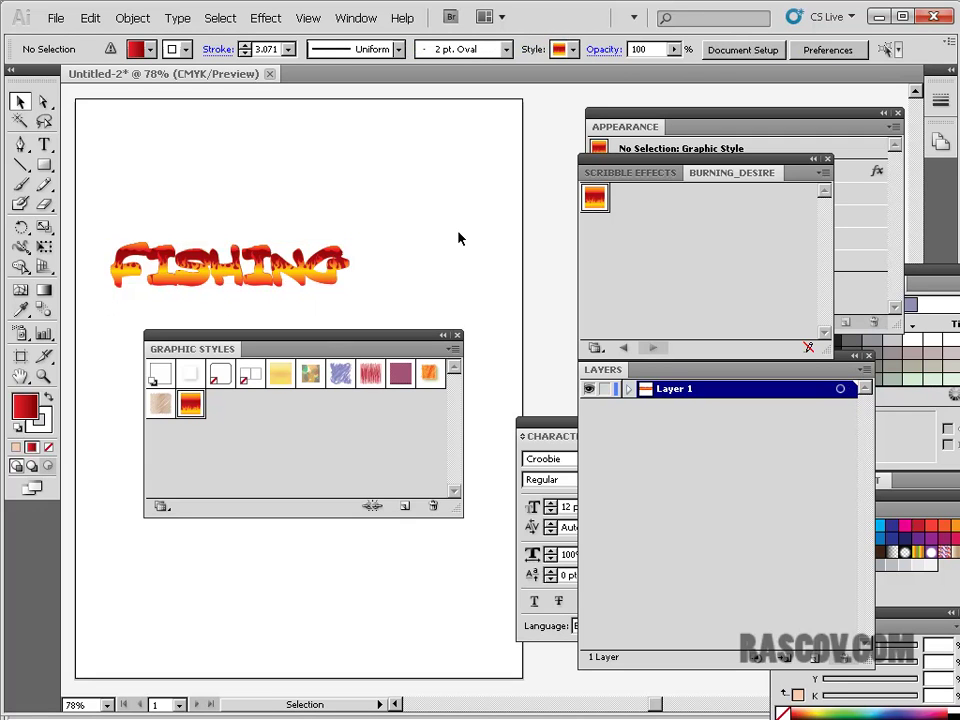
- Enlarge FISHING, then undo the scale and reselect the text
drag(99, 221, 430, 300)
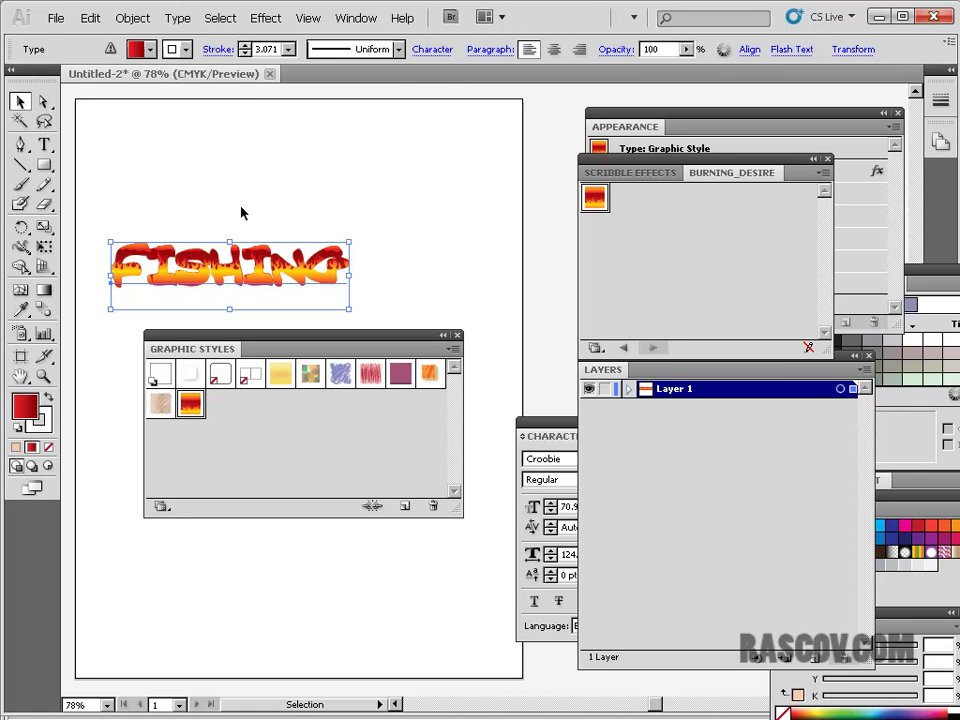
drag(348, 242, 561, 98)
click(90, 18)
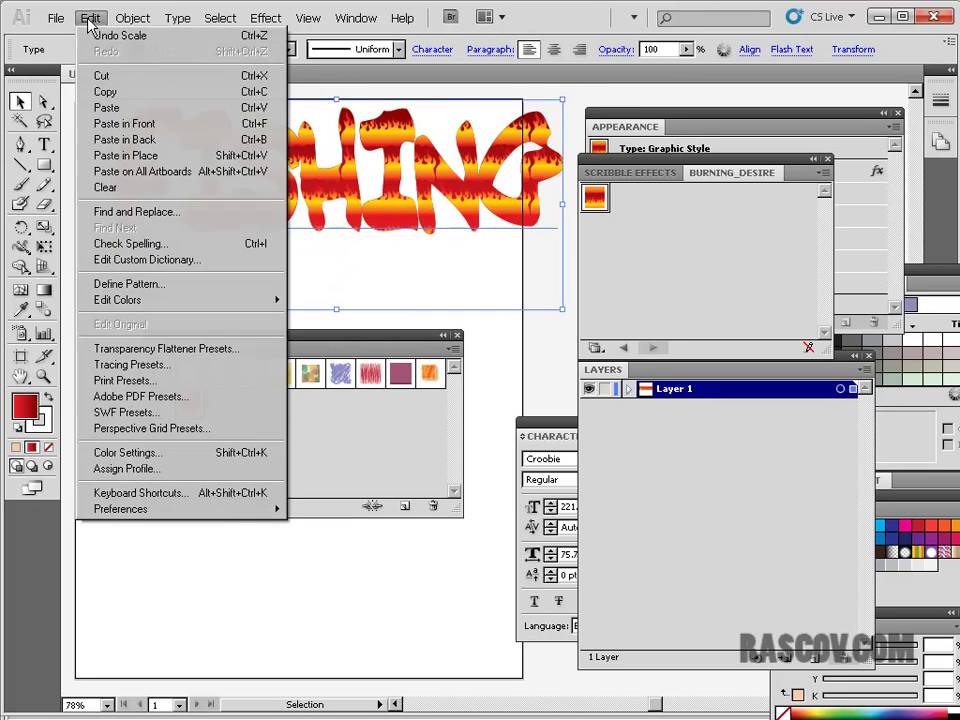
click(86, 33)
click(430, 252)
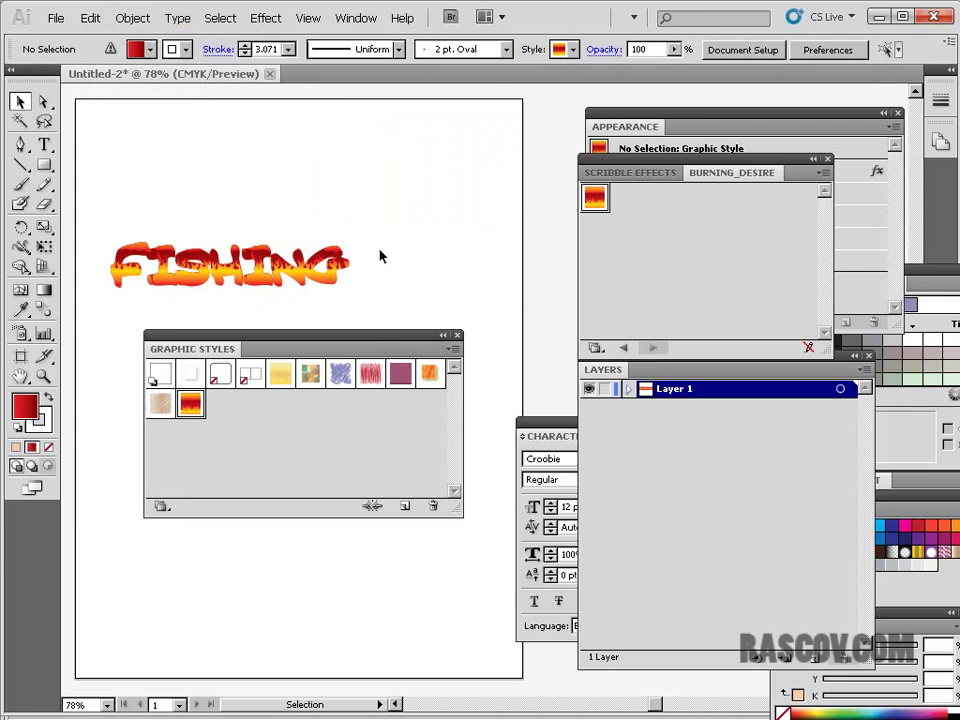
click(287, 272)
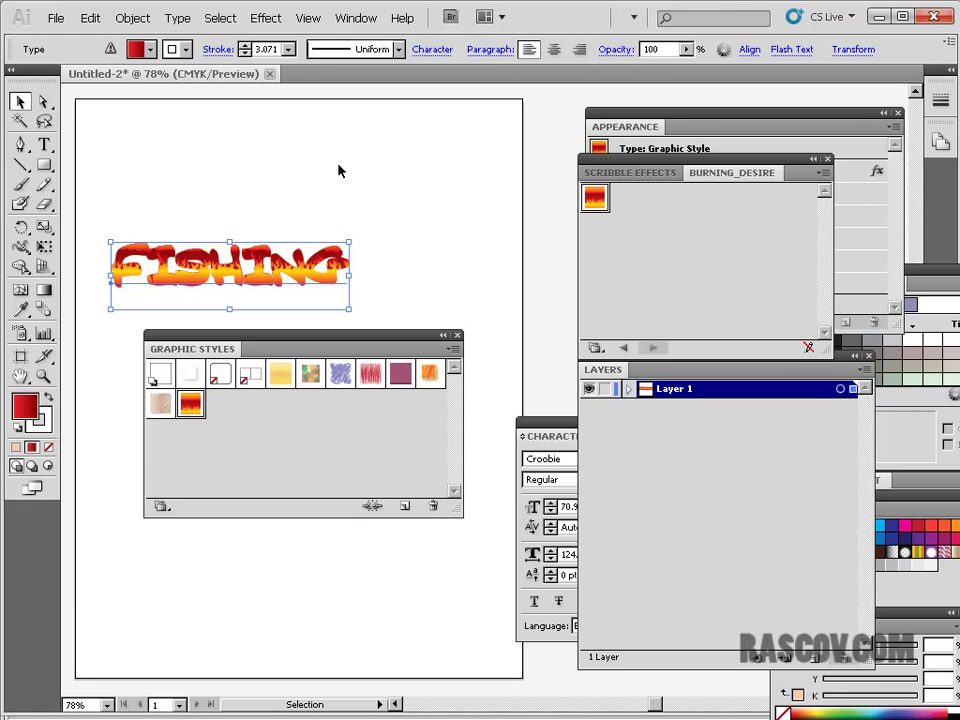
- Arrange panels to show FISHING's Appearance details and inspect its first fill
mouse_move(657, 174)
mouse_down()
mouse_move(568, 283)
mouse_move(497, 295)
mouse_move(517, 320)
mouse_up()
drag(654, 130, 498, 123)
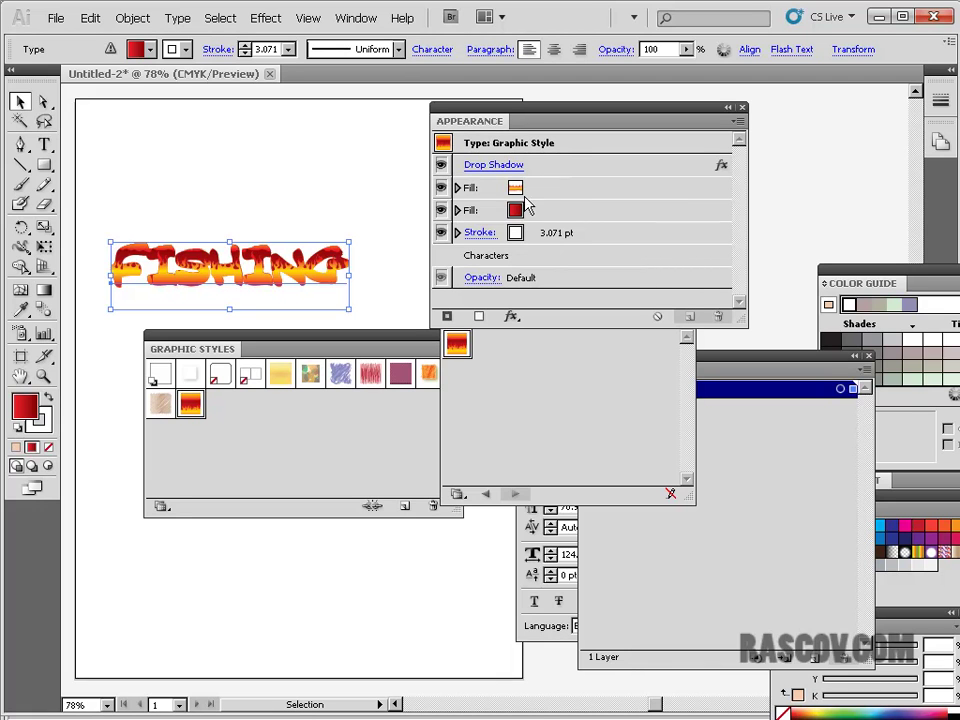
click(458, 188)
click(458, 188)
click(298, 189)
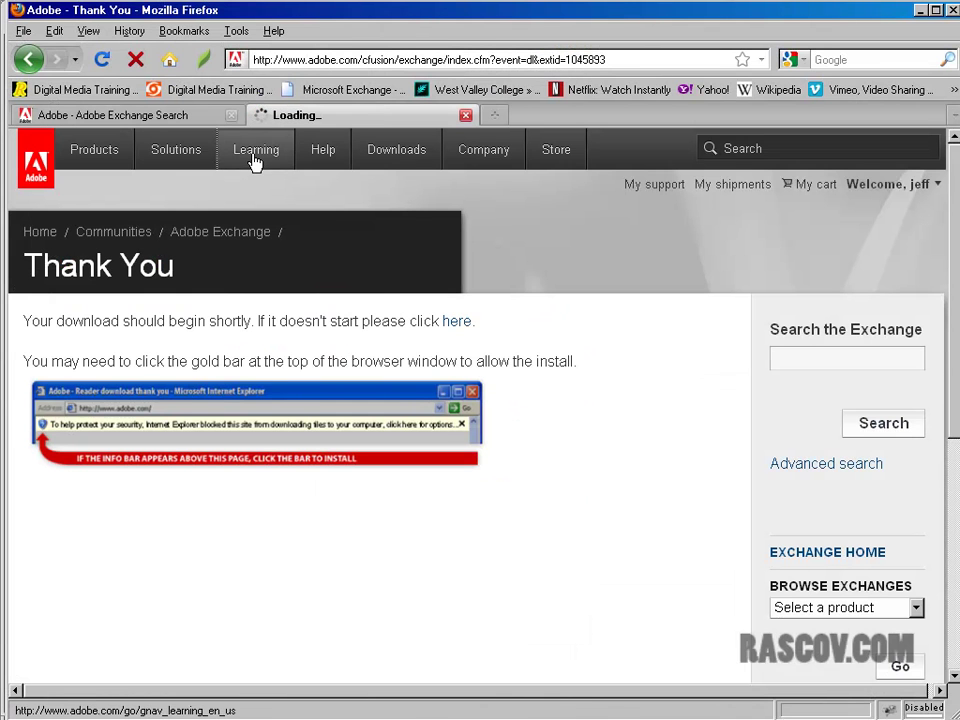
- Go to Adobe Exchange's Illustrator Styles listings
scroll(110, 530, down, 10)
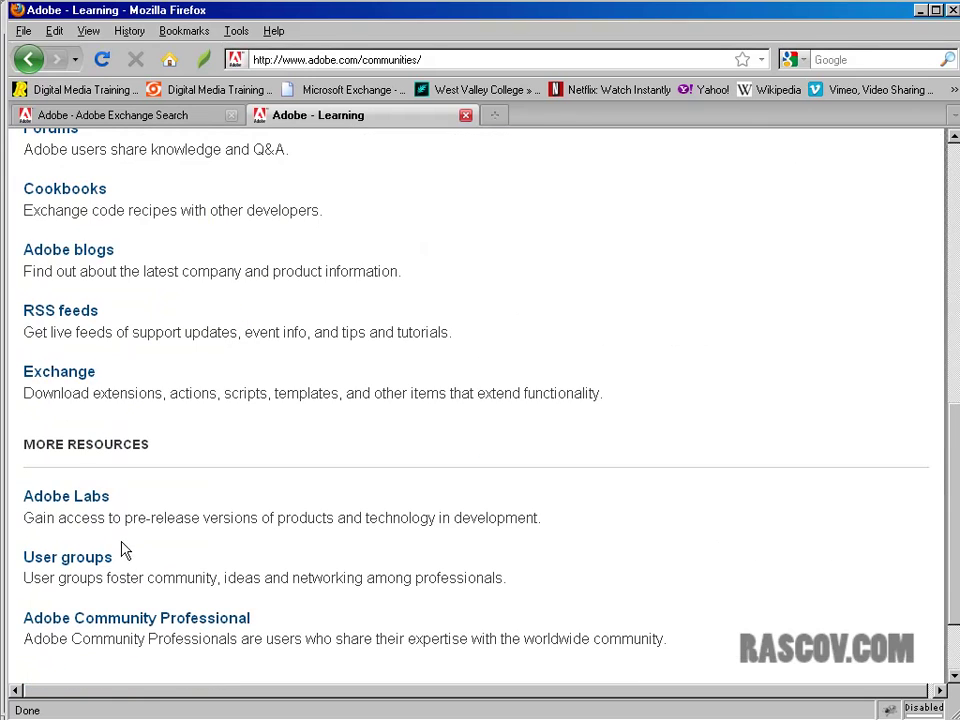
click(80, 376)
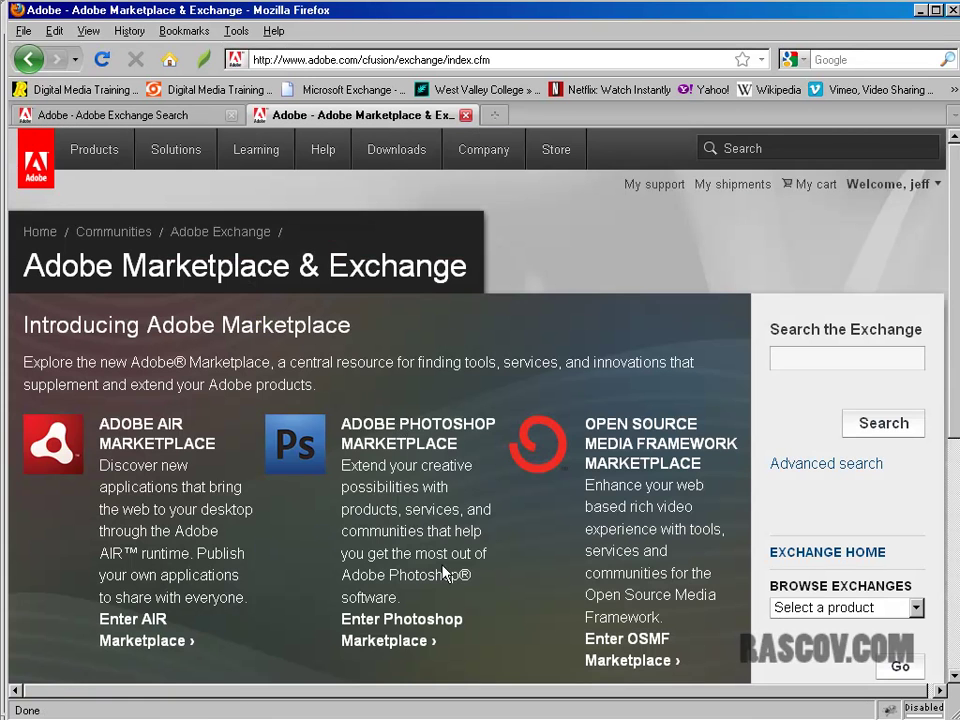
scroll(446, 570, down, 5)
click(430, 463)
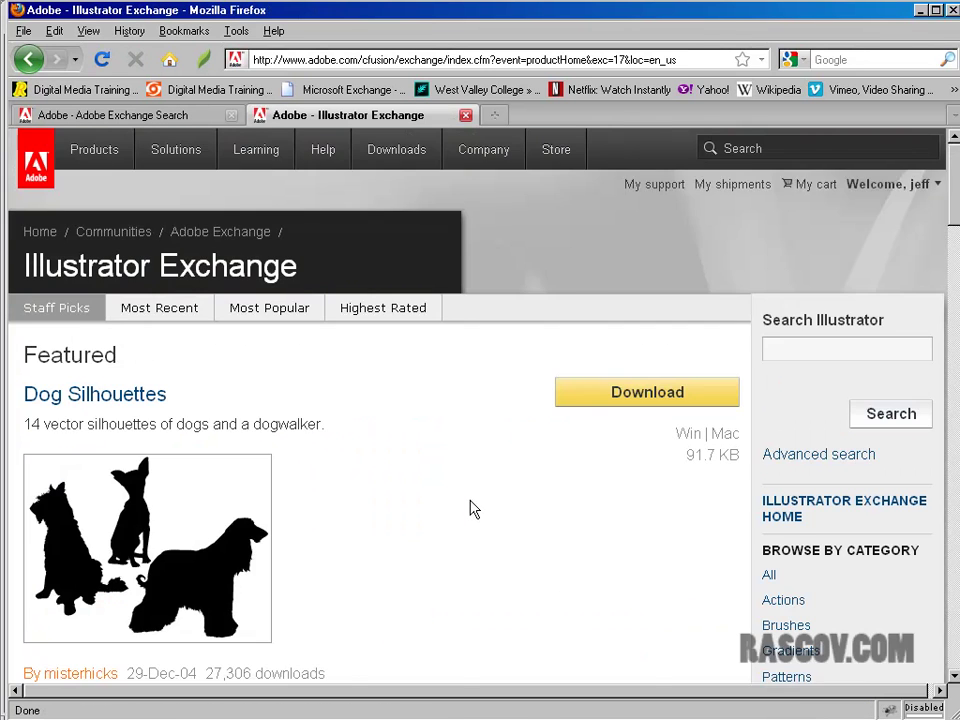
scroll(473, 510, down, 5)
click(785, 264)
- Scroll through the Illustrator styles listings, then close that page
scroll(437, 495, down, 6)
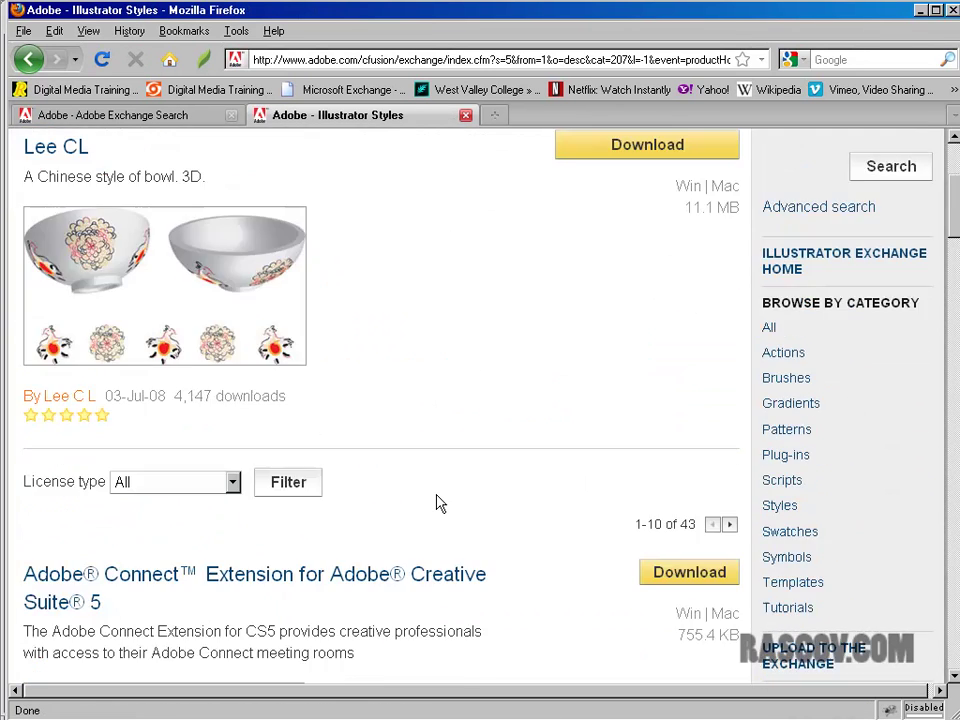
scroll(437, 503, down, 5)
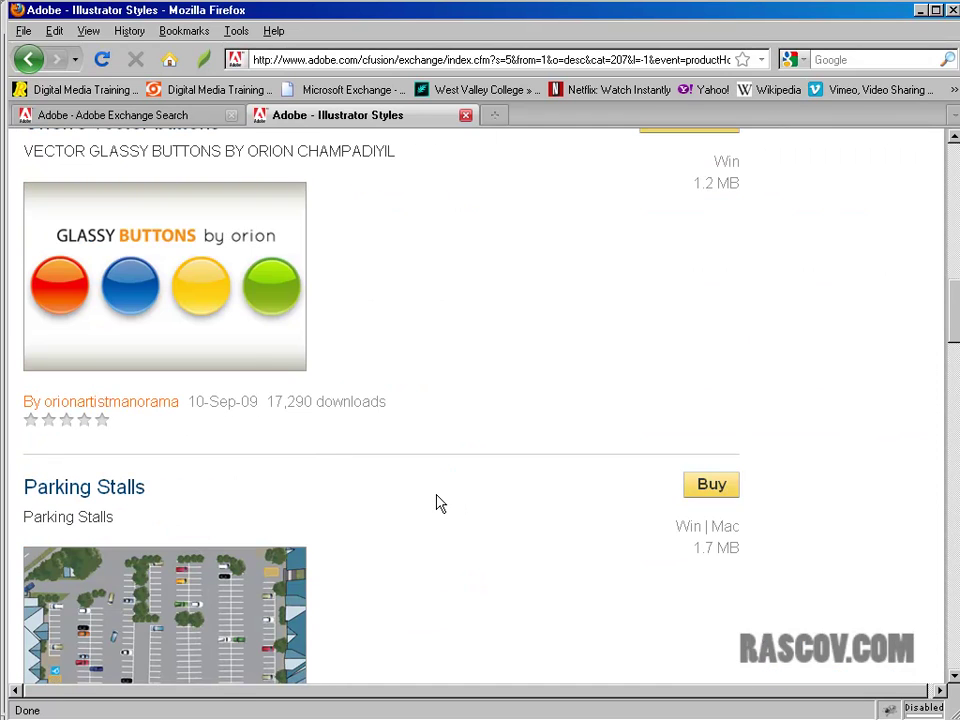
scroll(521, 499, down, 10)
scroll(521, 499, down, 14)
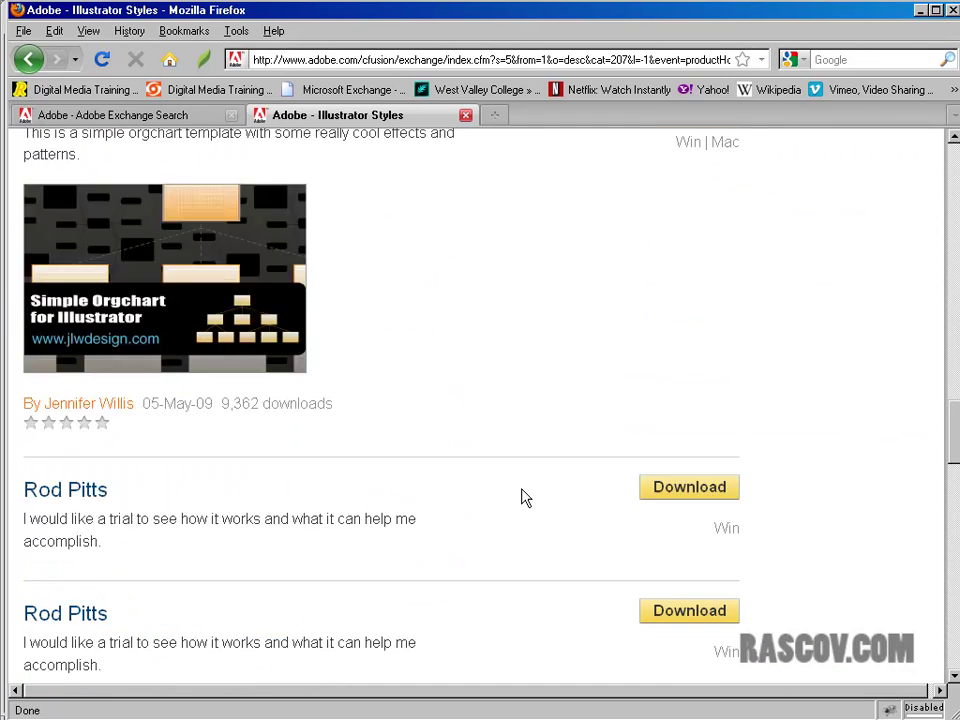
scroll(521, 497, up, 5)
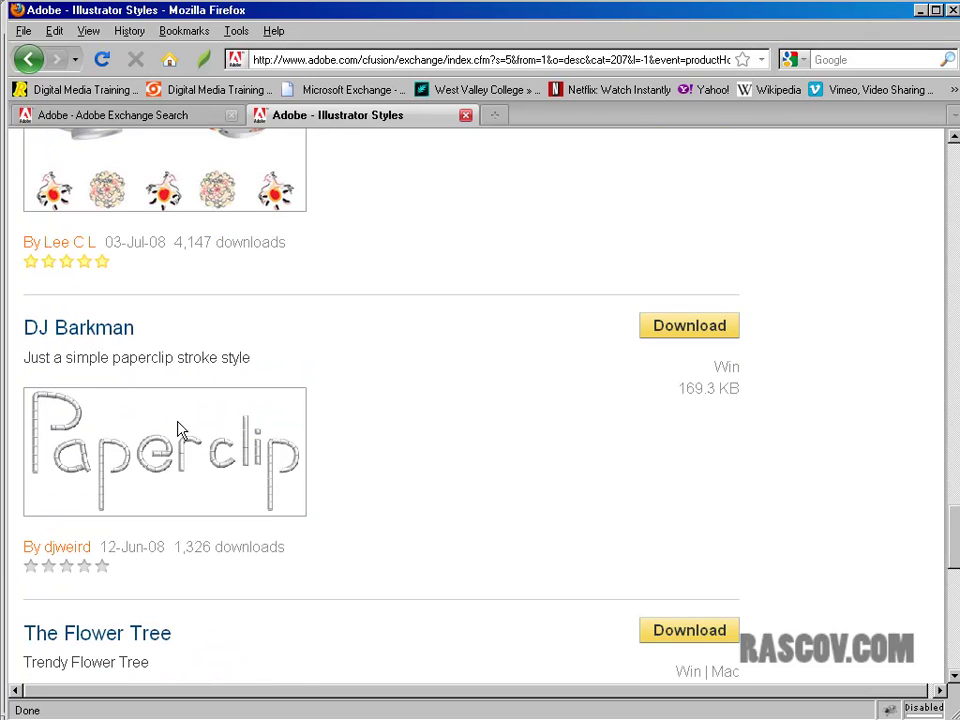
scroll(421, 490, down, 7)
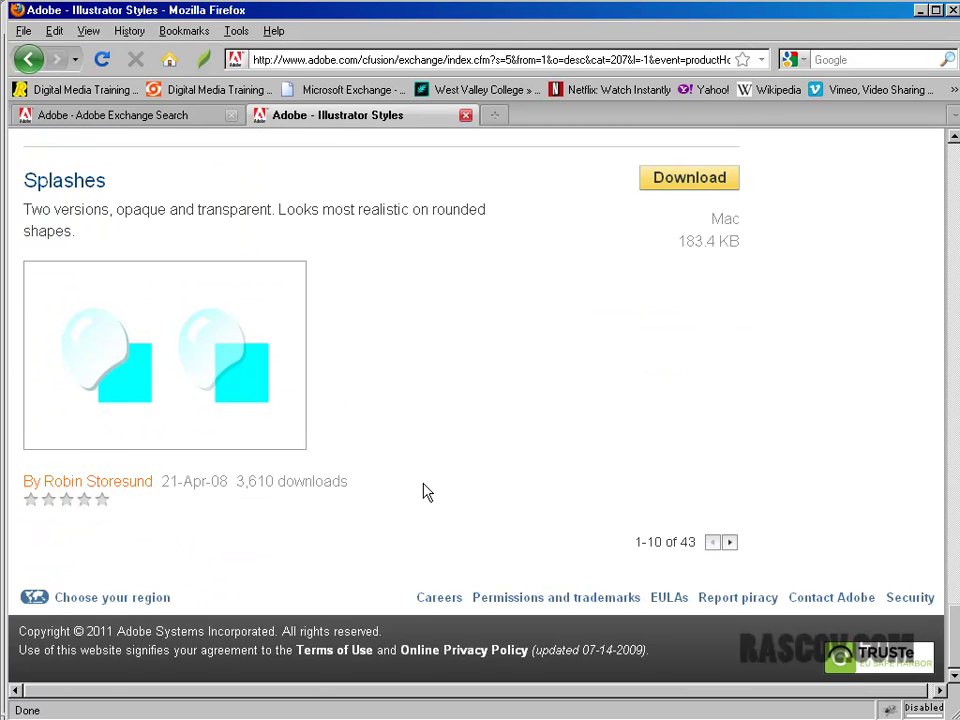
scroll(422, 492, up, 12)
click(465, 115)
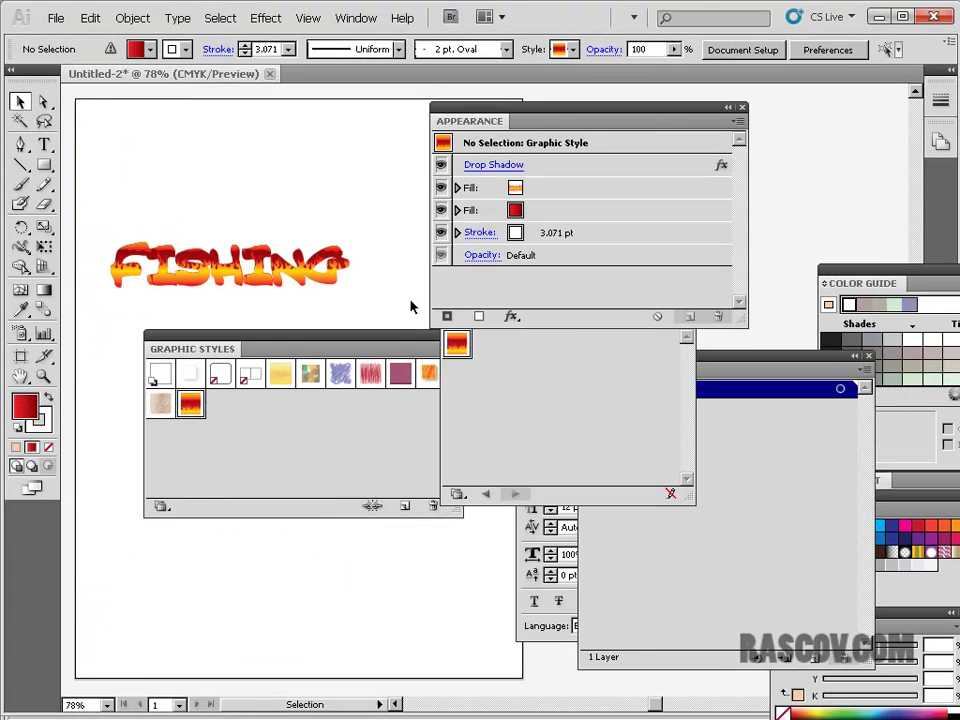
- Delete the FISHING text and type HOME on the page
mouse_move(311, 339)
mouse_down()
mouse_move(348, 342)
mouse_move(326, 336)
mouse_up()
click(272, 285)
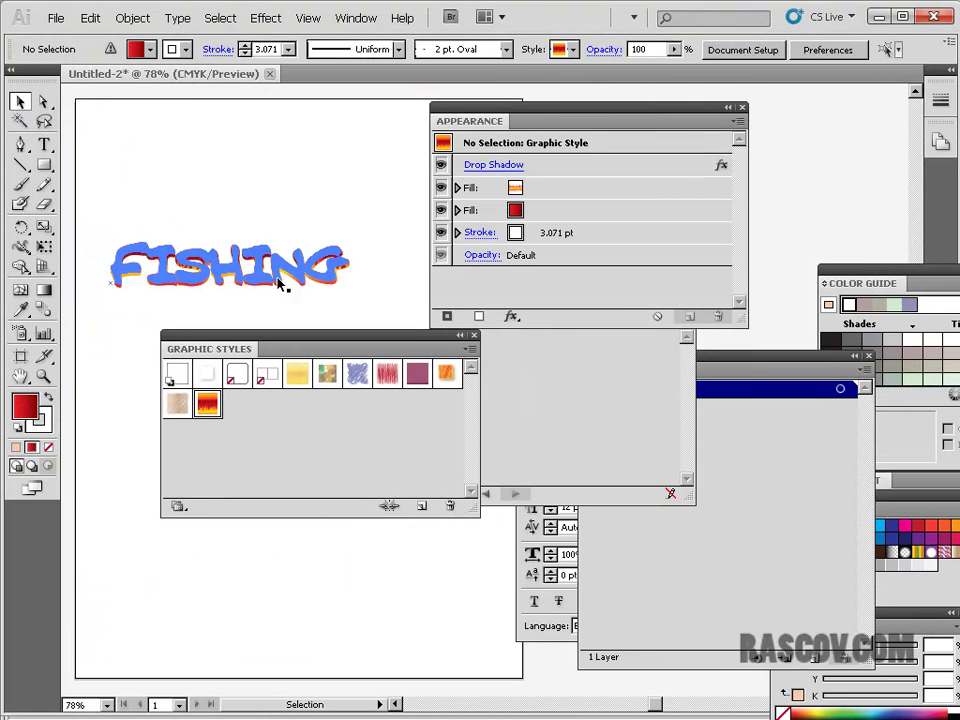
key(Delete)
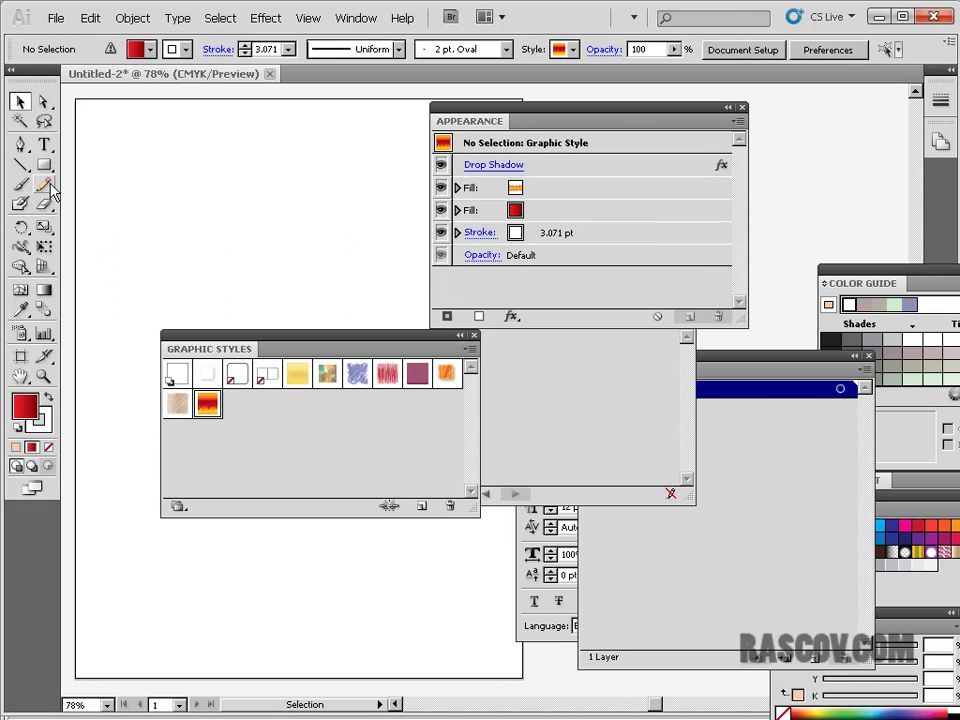
click(44, 145)
click(166, 207)
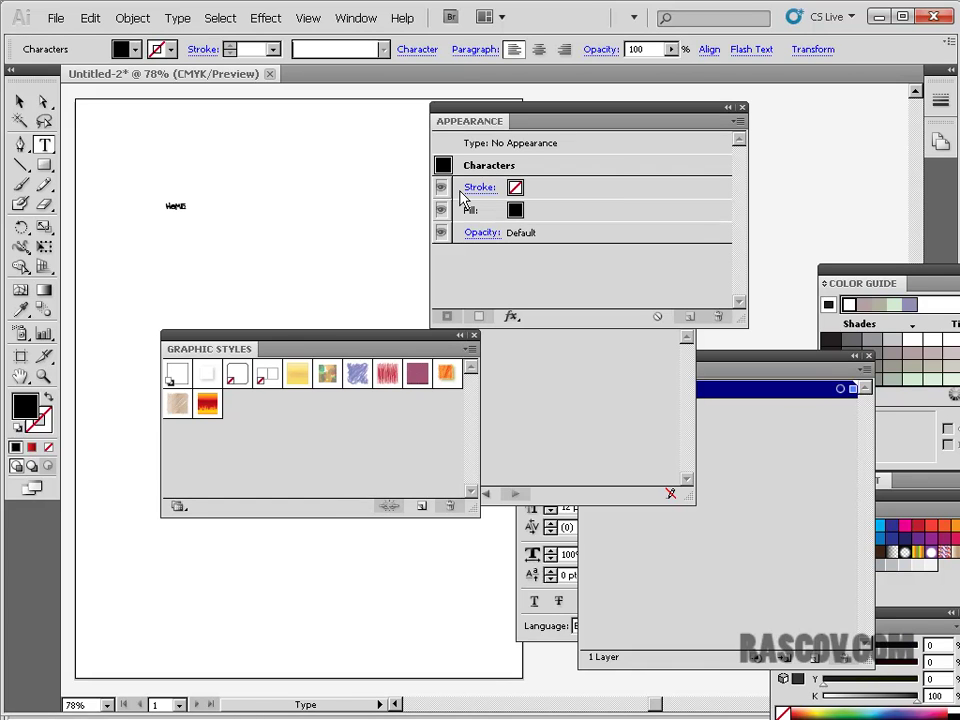
key(ctrl+a)
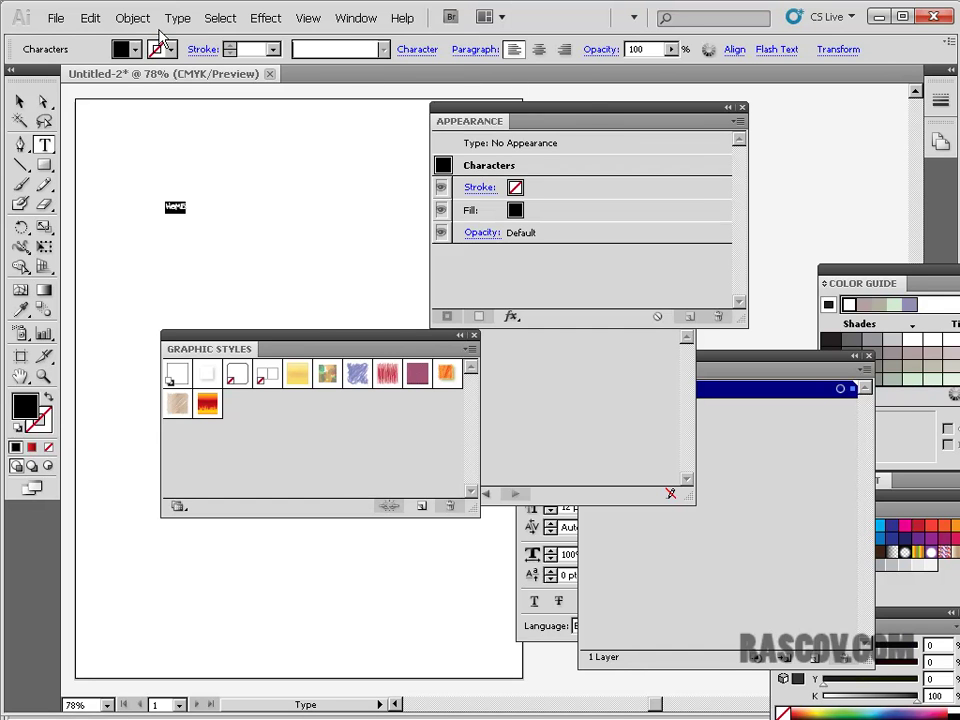
- Set HOME to Consolas Regular, enlarge it, and move it to the page's top-left
click(178, 18)
mouse_move(189, 42)
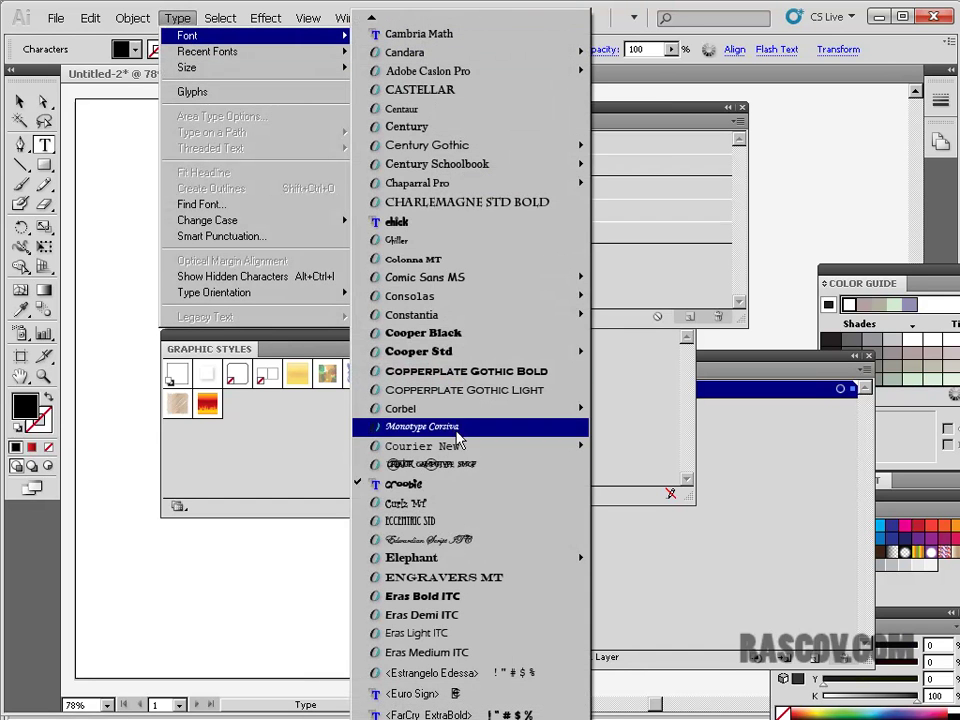
mouse_move(503, 300)
click(644, 298)
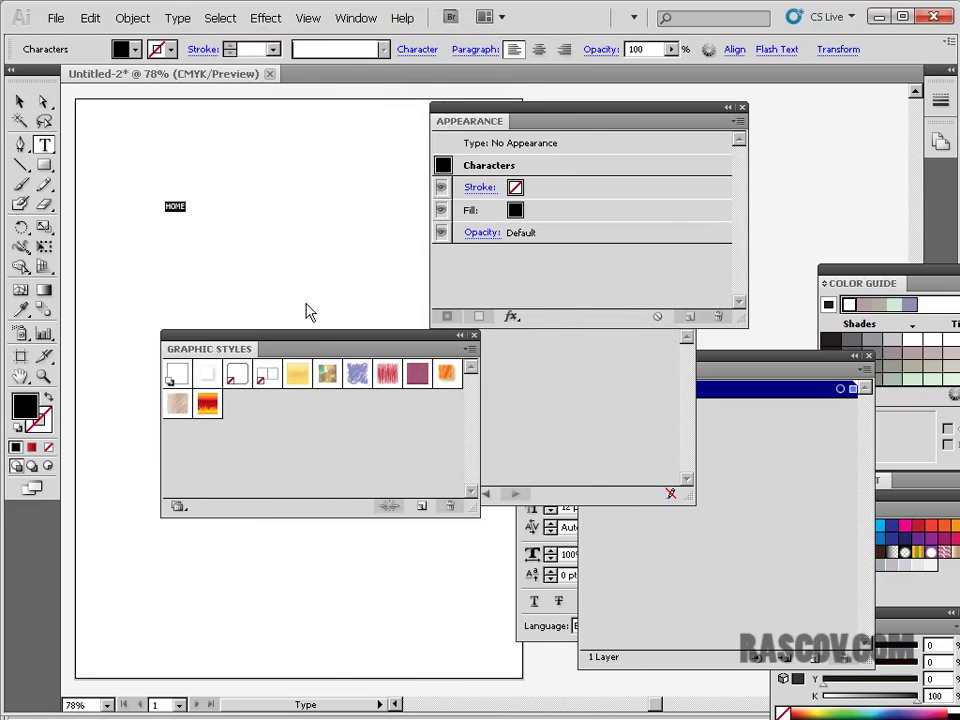
click(20, 101)
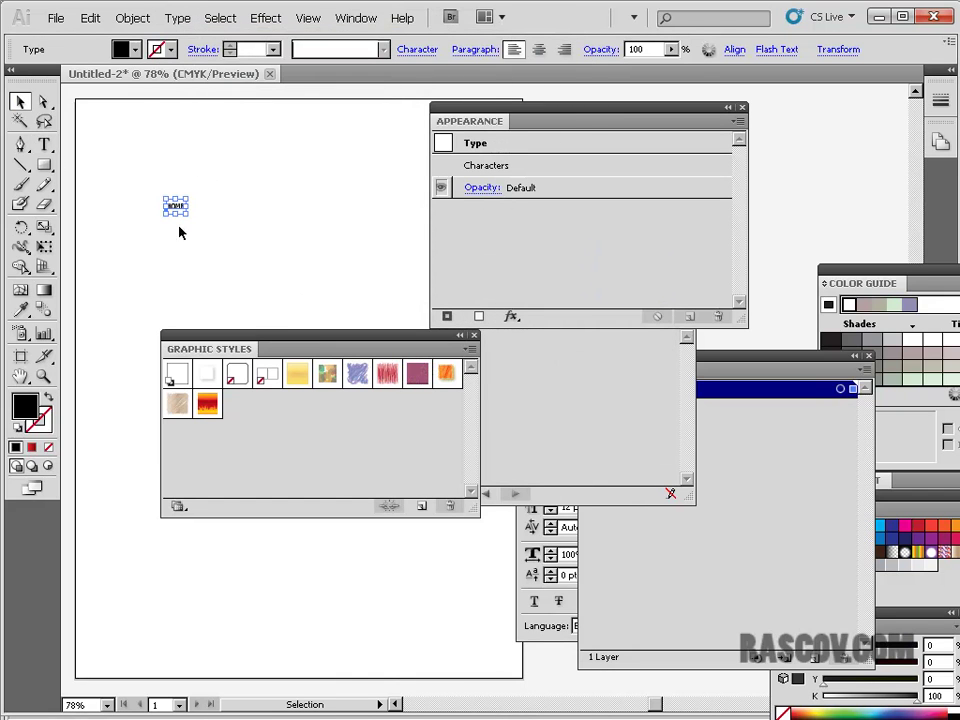
drag(190, 215, 467, 540)
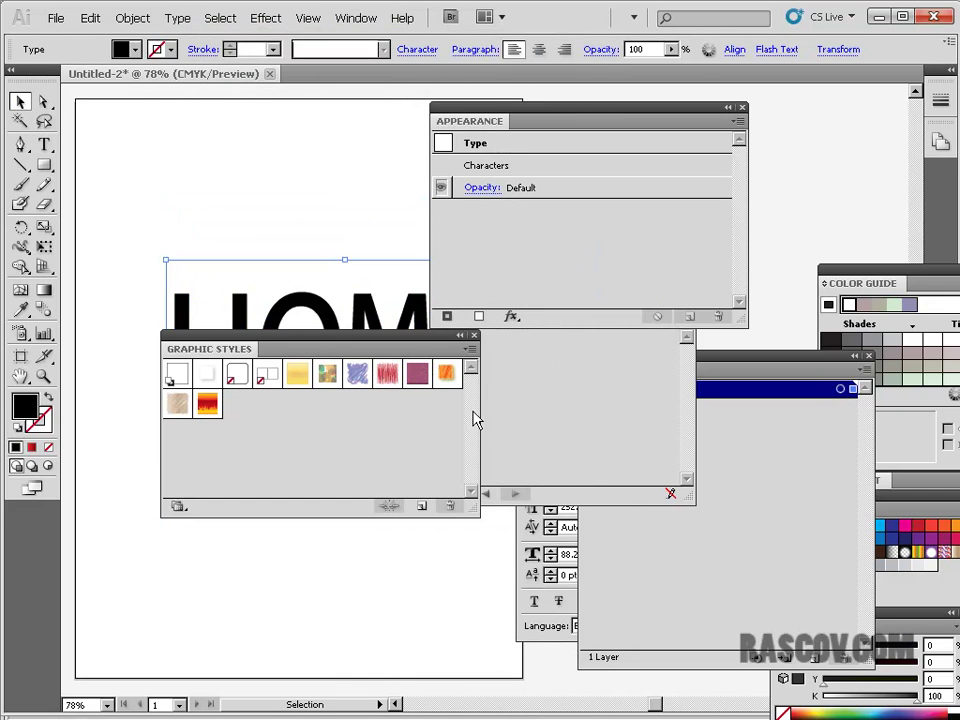
drag(293, 293, 216, 145)
- Duplicate the HOME text near the bottom of the page
drag(493, 112, 622, 113)
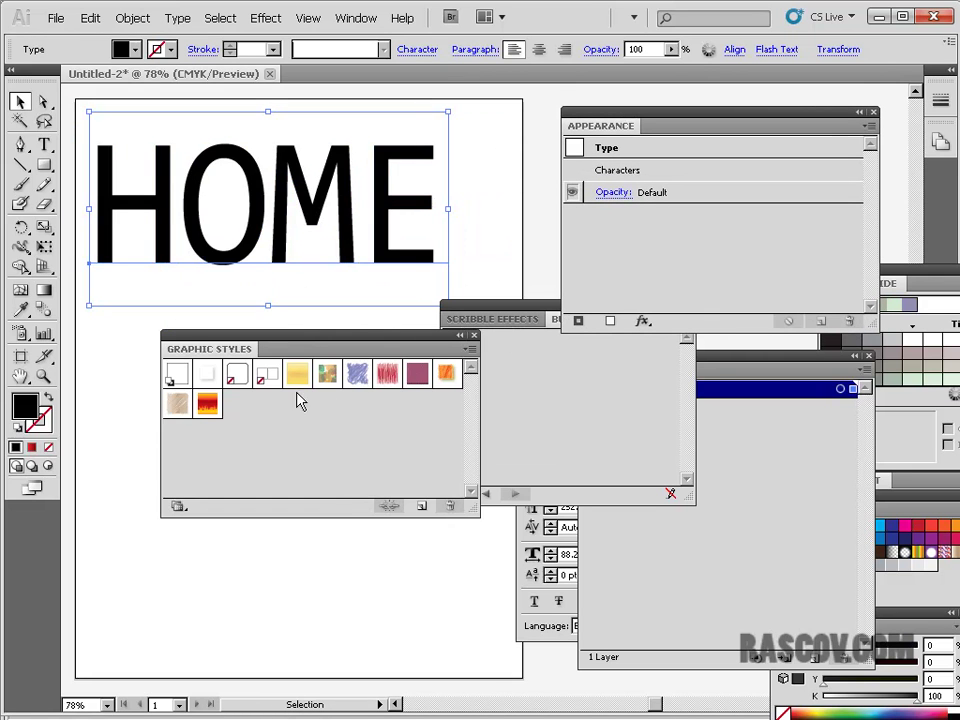
click(470, 351)
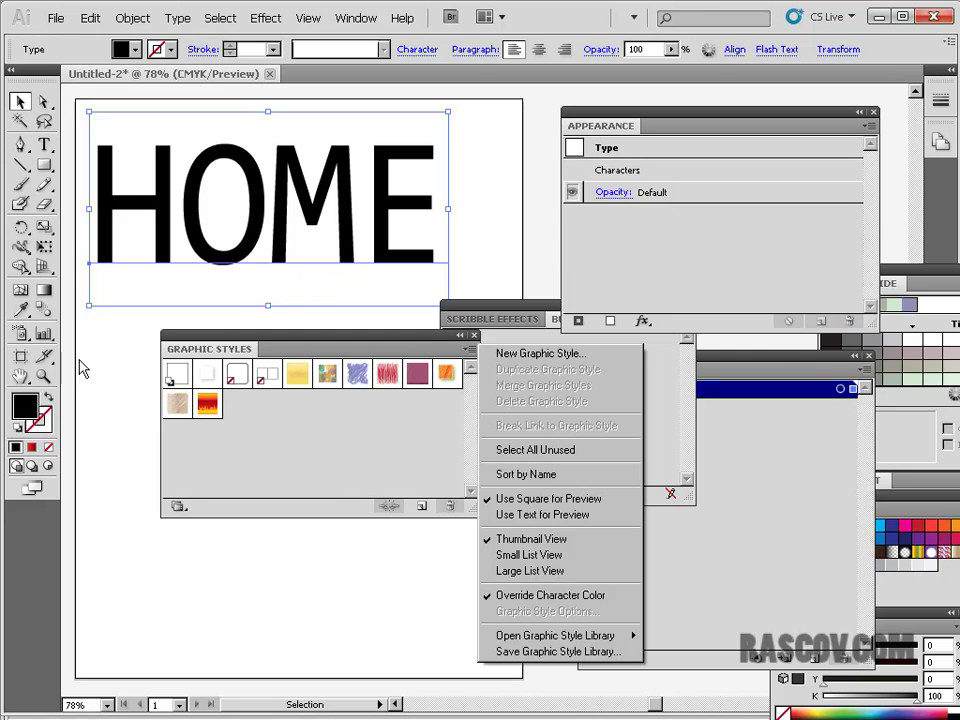
click(92, 365)
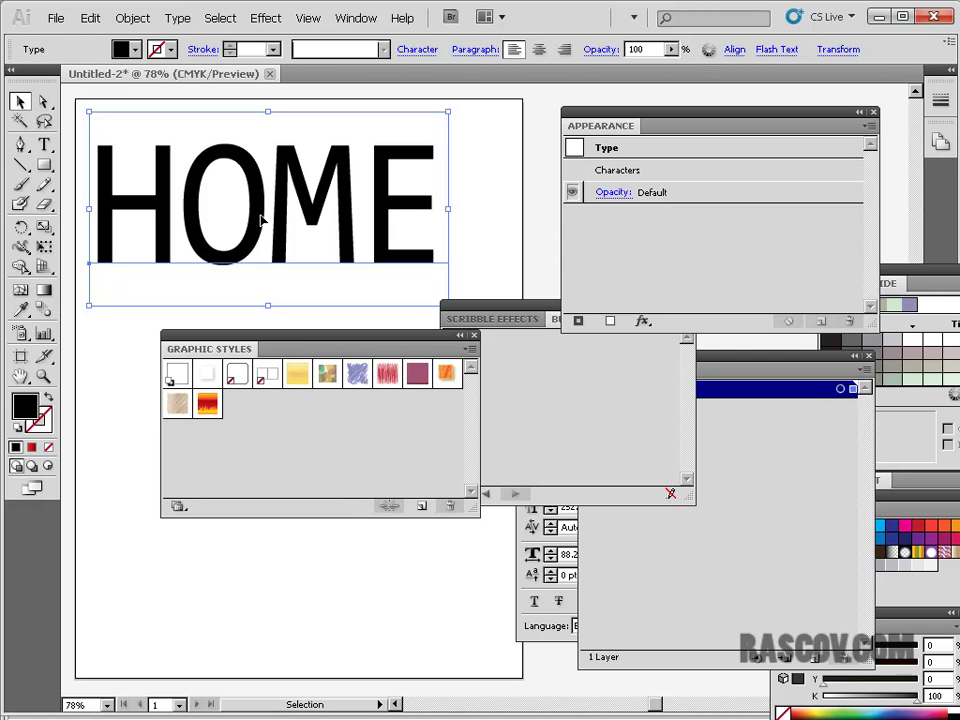
drag(258, 218, 280, 618)
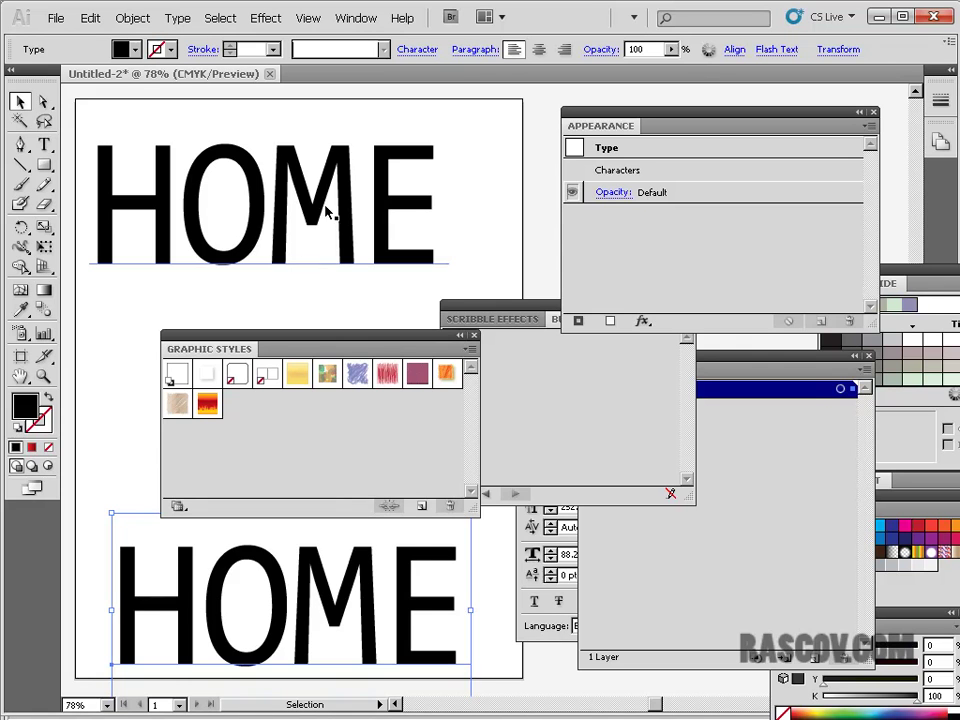
- Nudge the top HOME down slightly and give it the red Scribble 11 style
drag(343, 199, 341, 212)
click(470, 192)
click(438, 255)
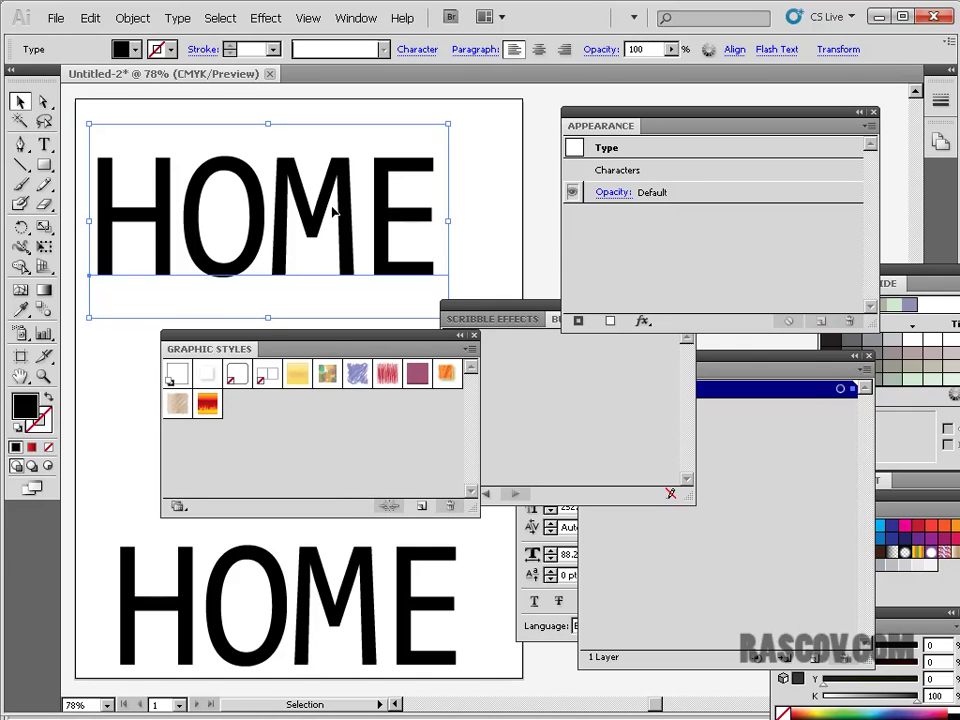
click(387, 375)
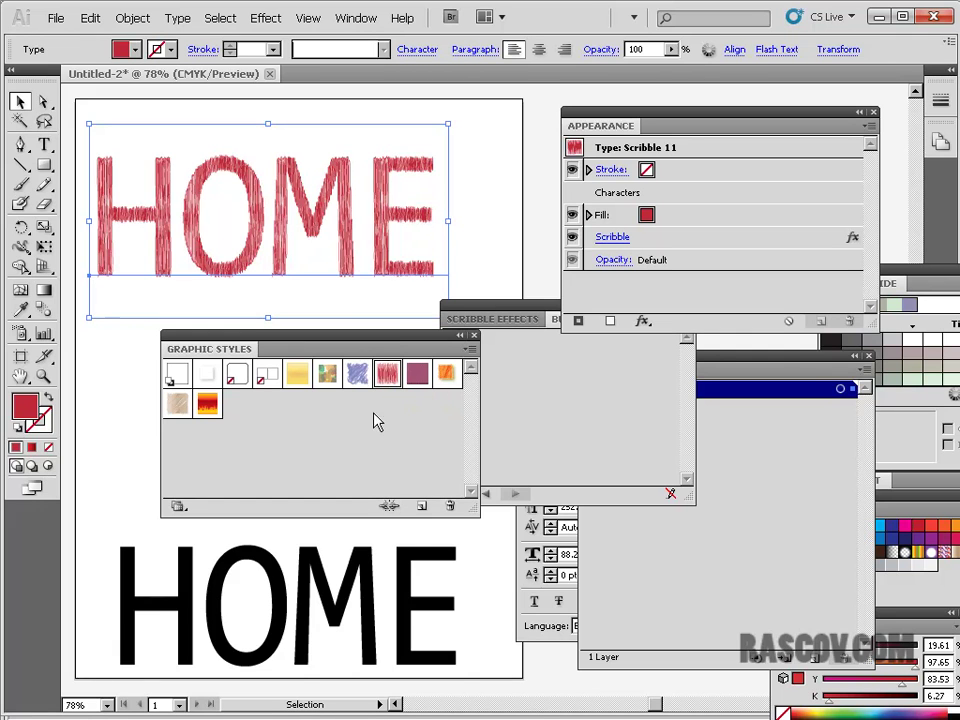
click(491, 242)
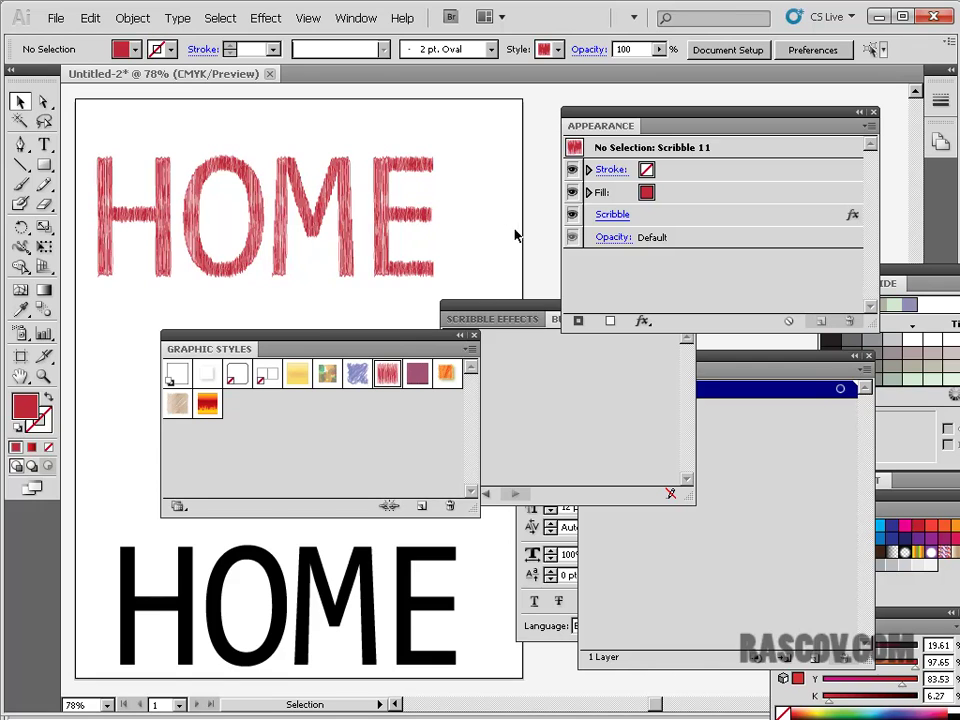
- Stack the black HOME with the red one in Layers and save the scribble look as Scribble 1
drag(350, 633, 432, 300)
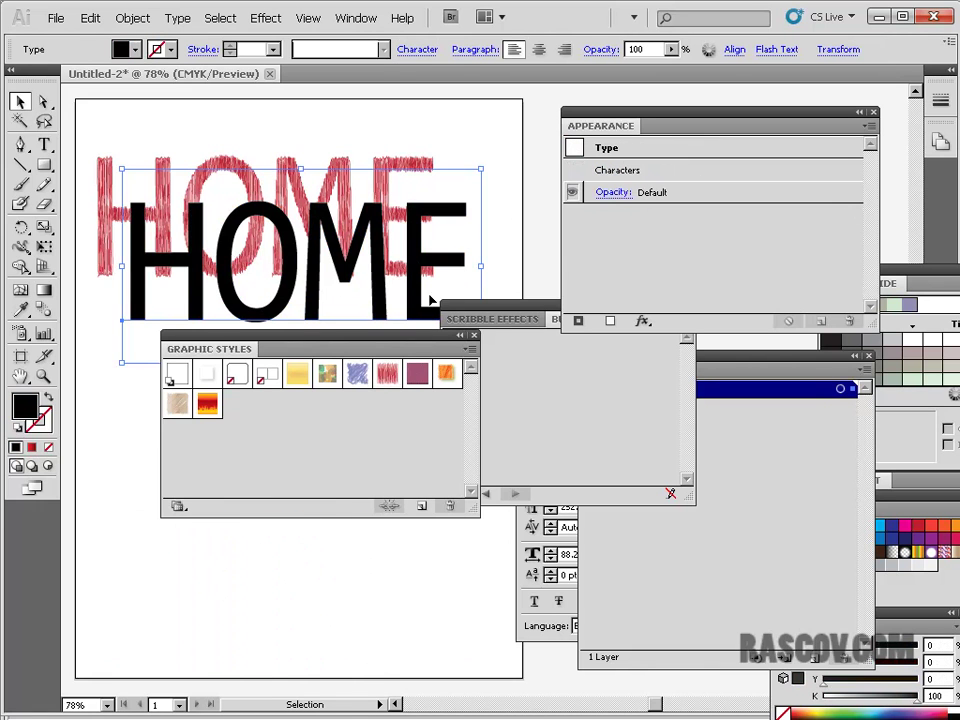
click(729, 547)
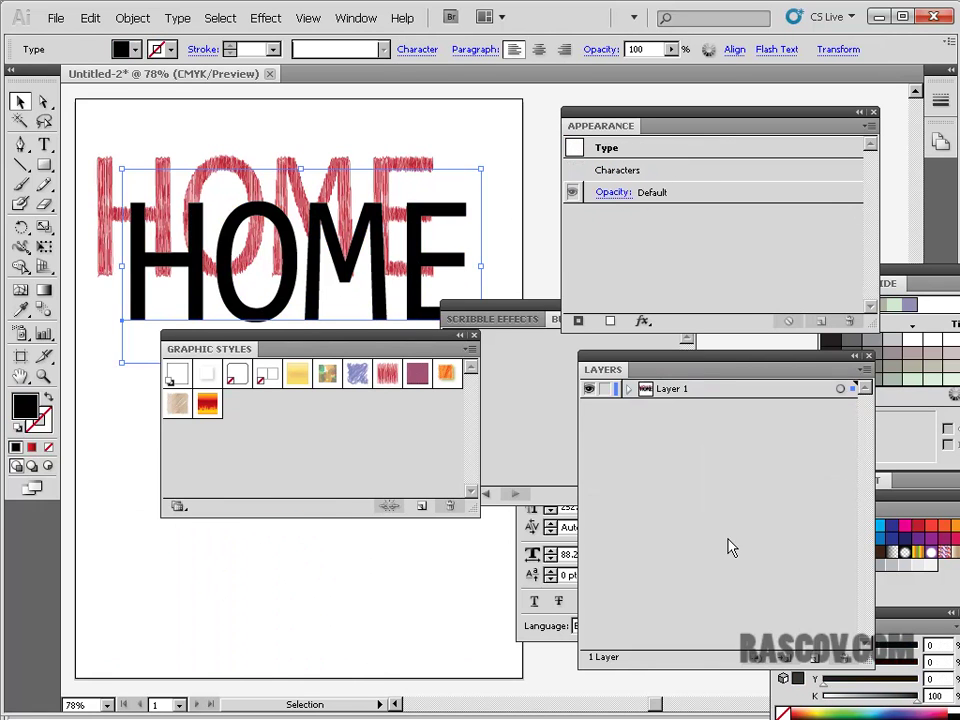
click(630, 389)
mouse_move(700, 408)
mouse_down()
mouse_move(703, 454)
mouse_move(703, 432)
mouse_up()
mouse_move(380, 310)
mouse_down()
mouse_move(386, 315)
mouse_move(375, 279)
mouse_move(413, 377)
mouse_up()
- Position the red scribble HOME over the black HOME
drag(373, 343, 375, 463)
mouse_move(383, 205)
mouse_down()
mouse_move(395, 243)
mouse_move(413, 247)
mouse_up()
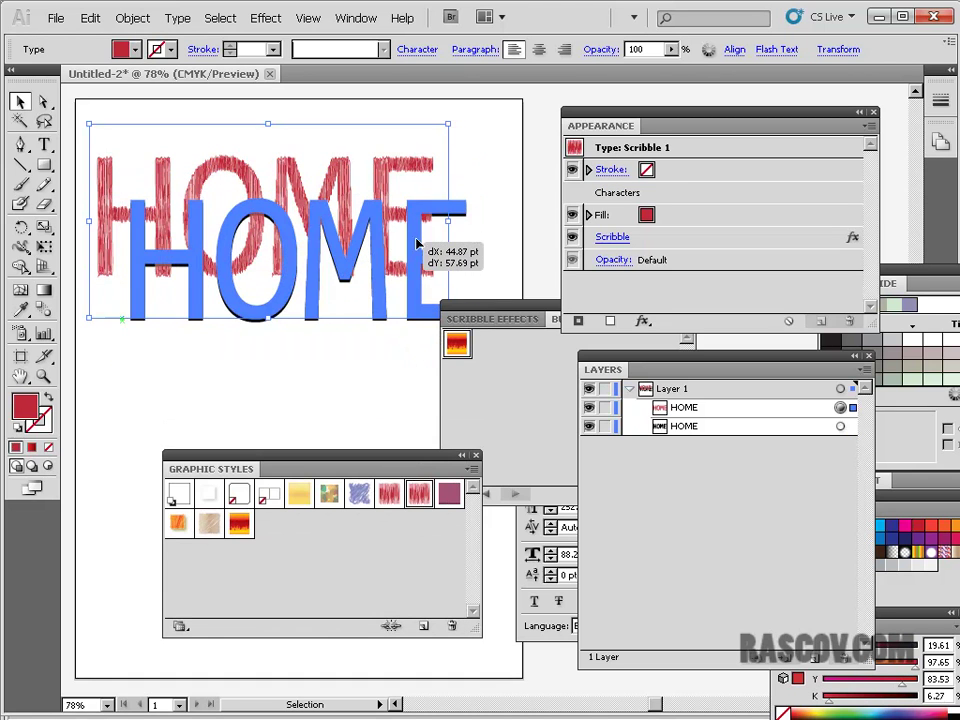
click(500, 150)
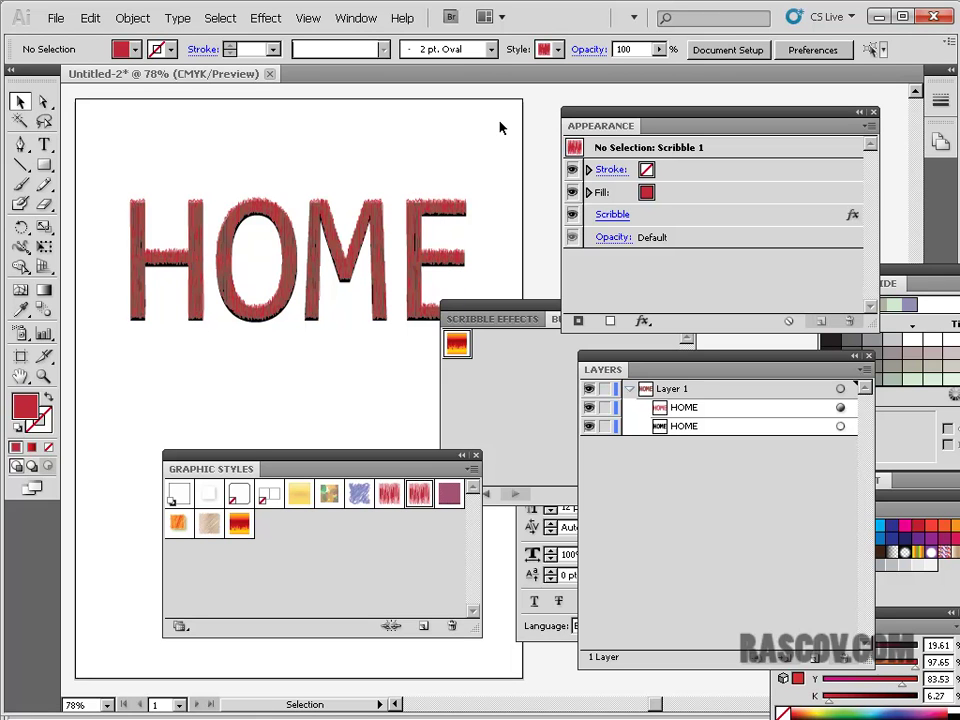
drag(371, 218, 367, 160)
drag(380, 222, 394, 269)
click(409, 132)
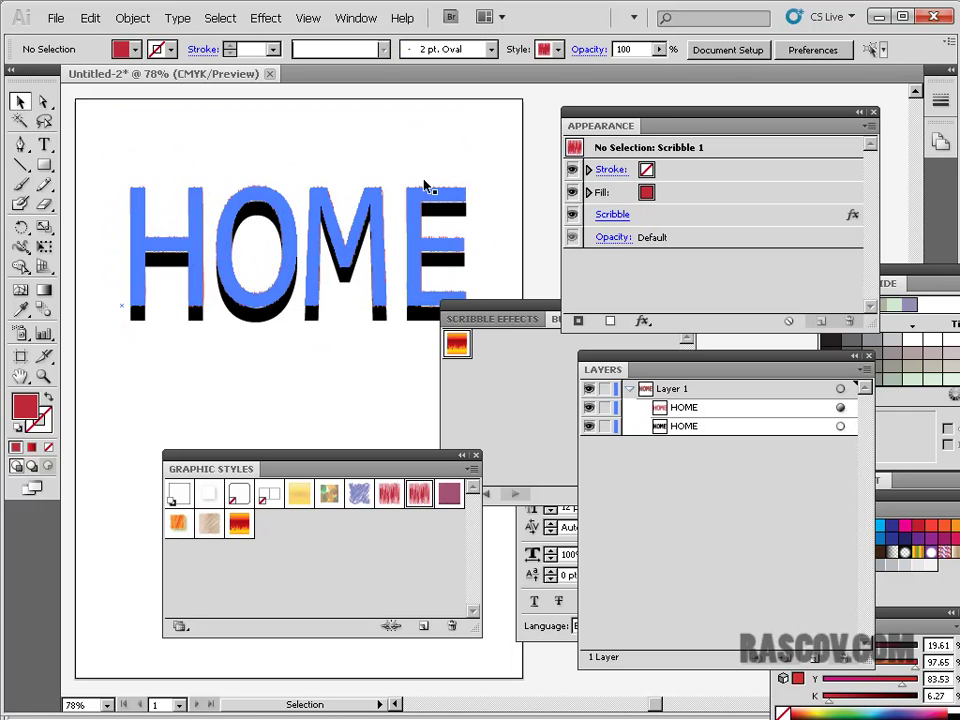
- Flip the black HOME upside down beneath the red scribble HOME
mouse_move(371, 201)
mouse_down()
mouse_move(370, 135)
mouse_move(376, 205)
mouse_up()
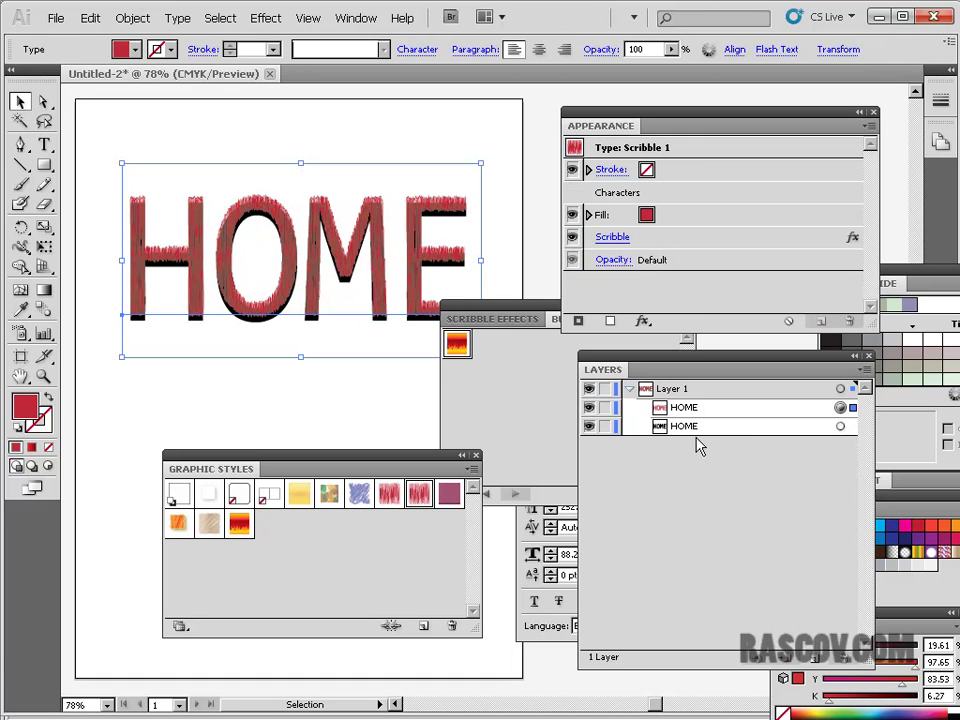
click(642, 424)
mouse_move(300, 162)
mouse_down()
mouse_move(311, 317)
mouse_move(300, 447)
mouse_up()
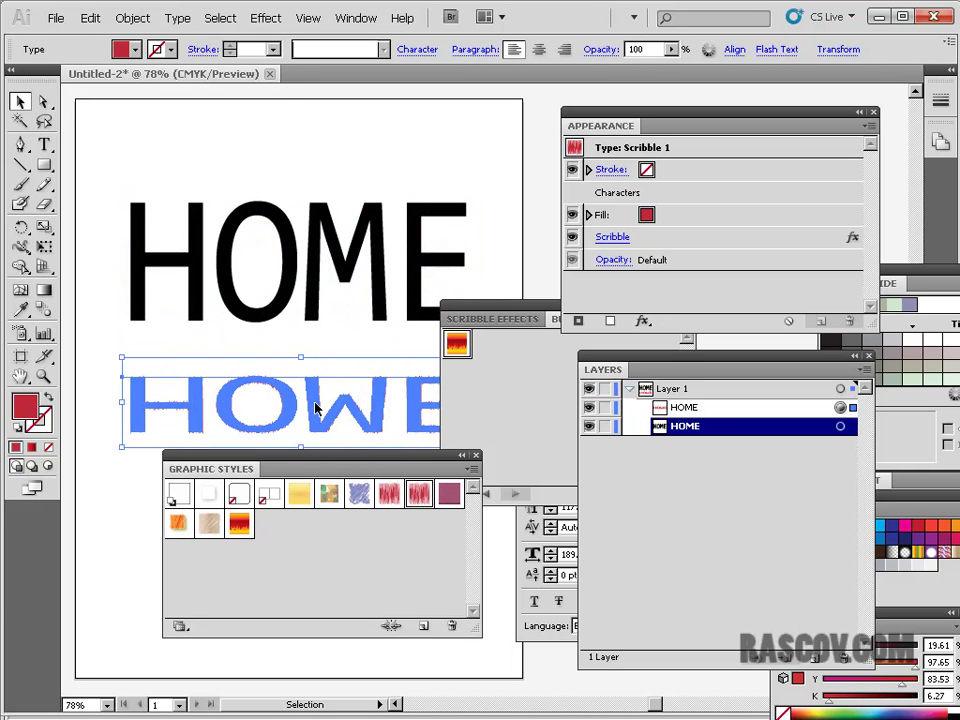
click(90, 18)
click(88, 35)
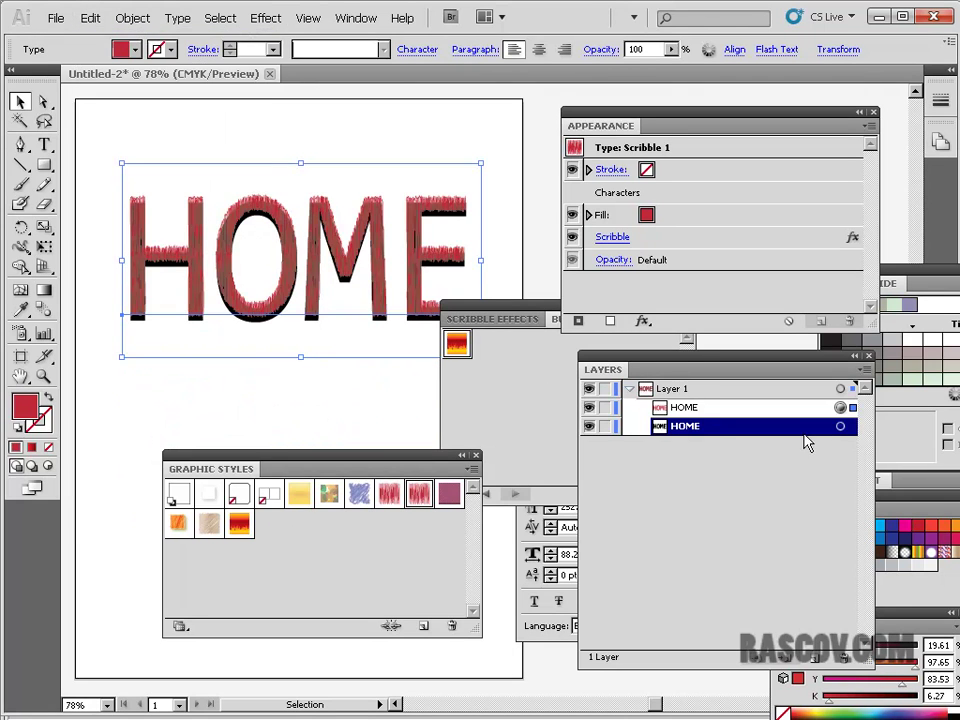
click(480, 407)
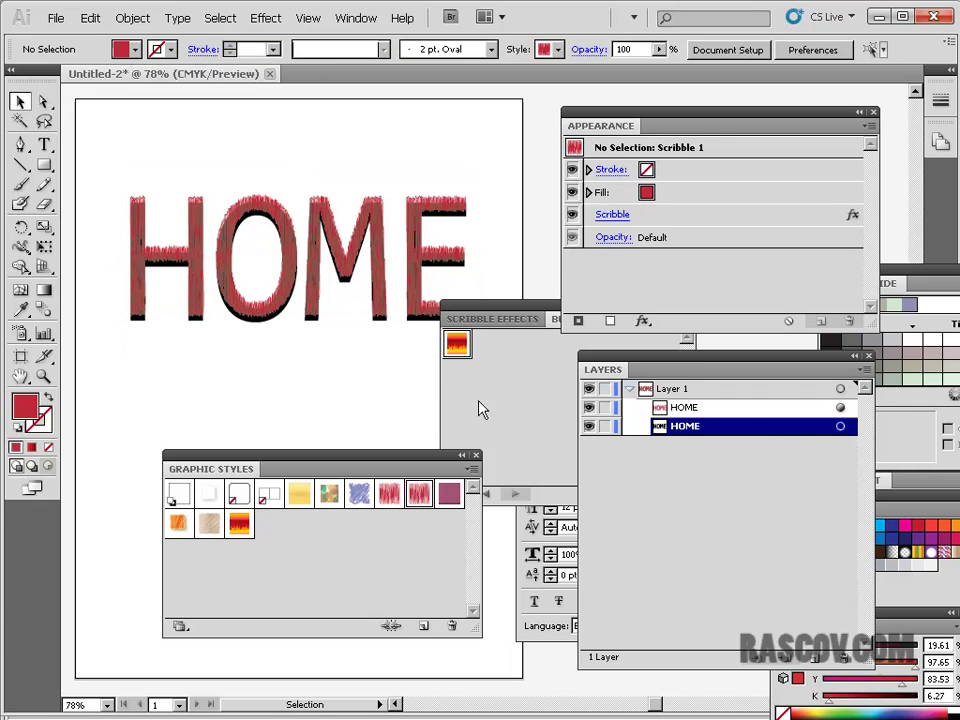
click(840, 426)
drag(300, 168, 313, 338)
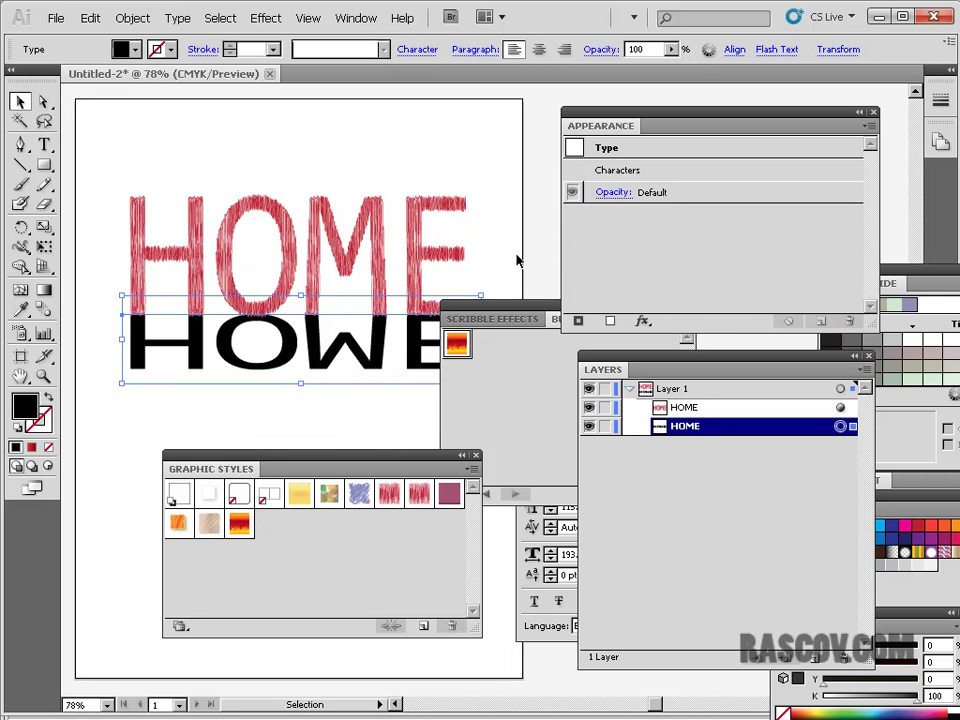
- Move the library panel aside and browse the Object menu's Transform commands
mouse_move(508, 316)
mouse_down()
mouse_move(377, 407)
mouse_move(375, 436)
mouse_up()
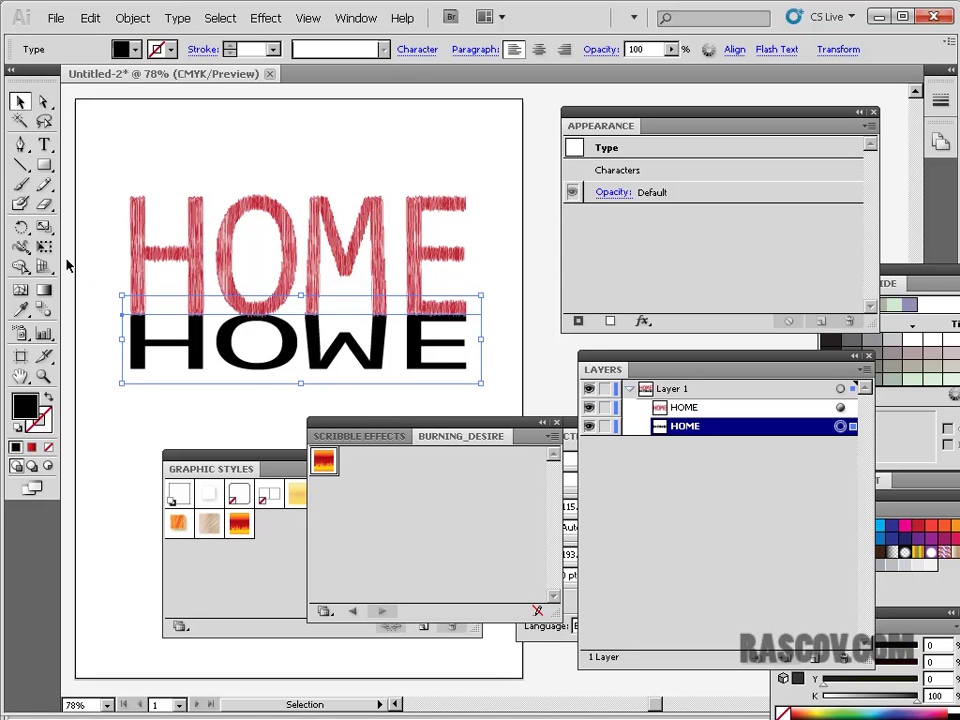
click(132, 18)
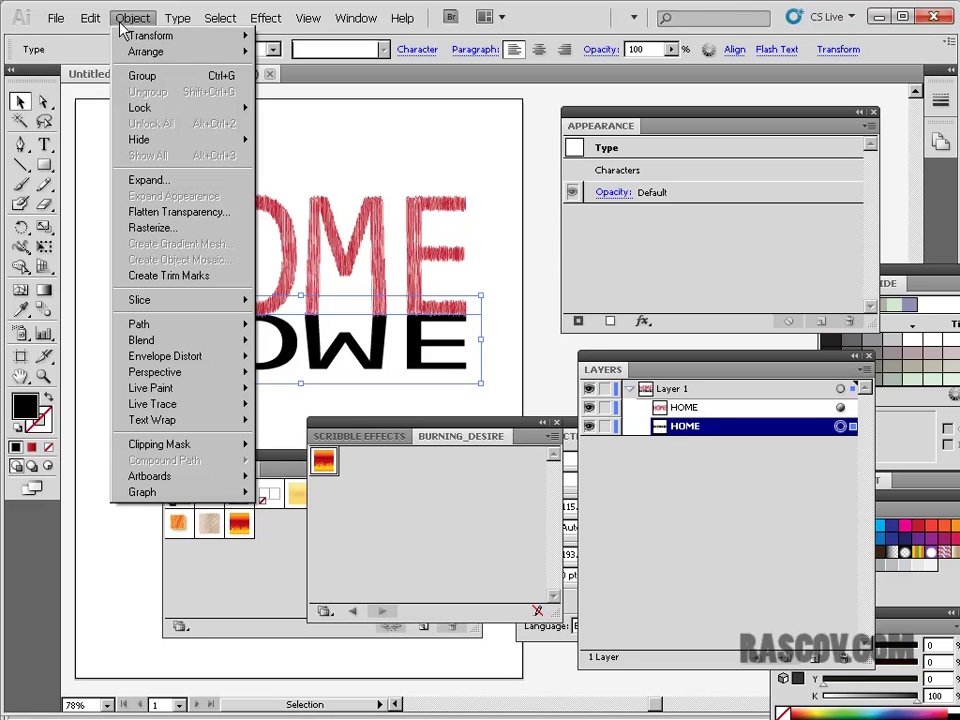
mouse_move(100, 20)
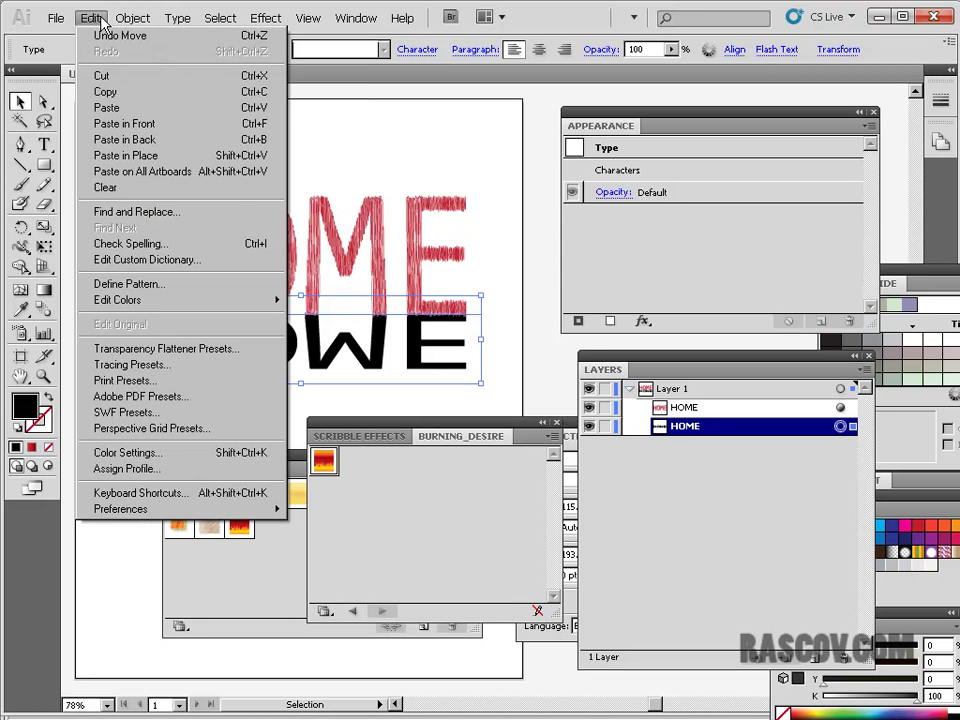
mouse_move(140, 22)
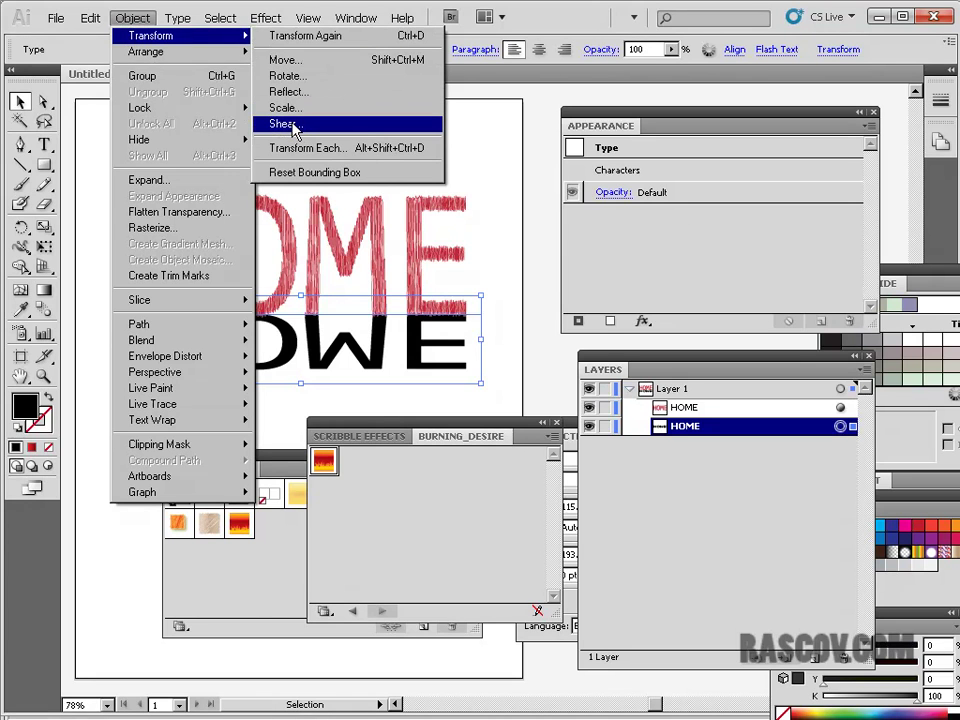
- Open the Shear dialog for the black HOME, then cancel it unchanged
click(294, 125)
drag(423, 268, 330, 447)
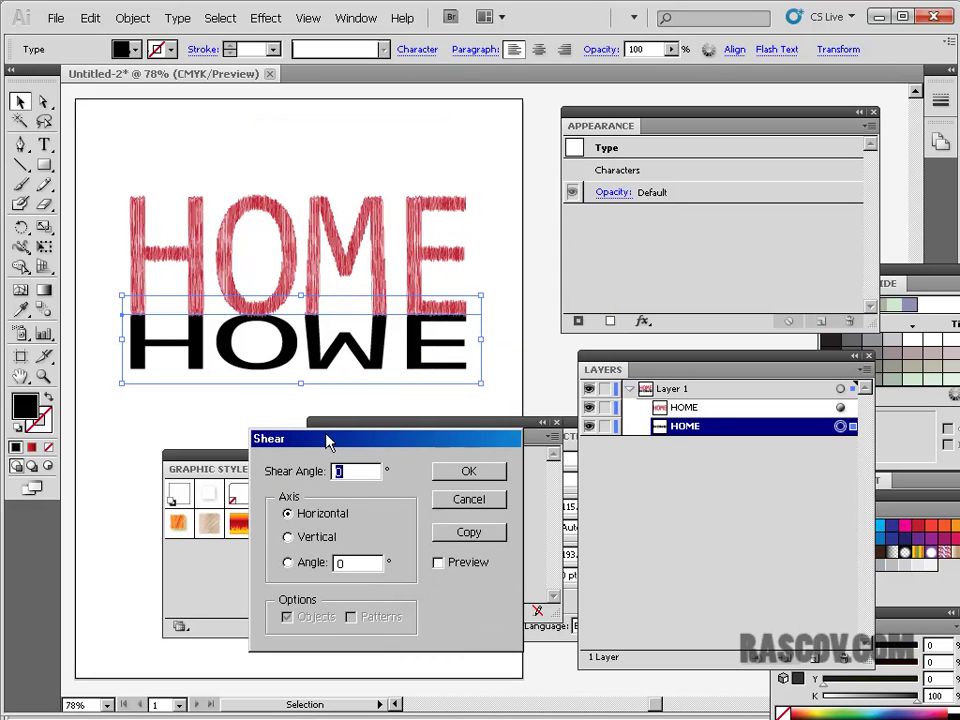
click(470, 500)
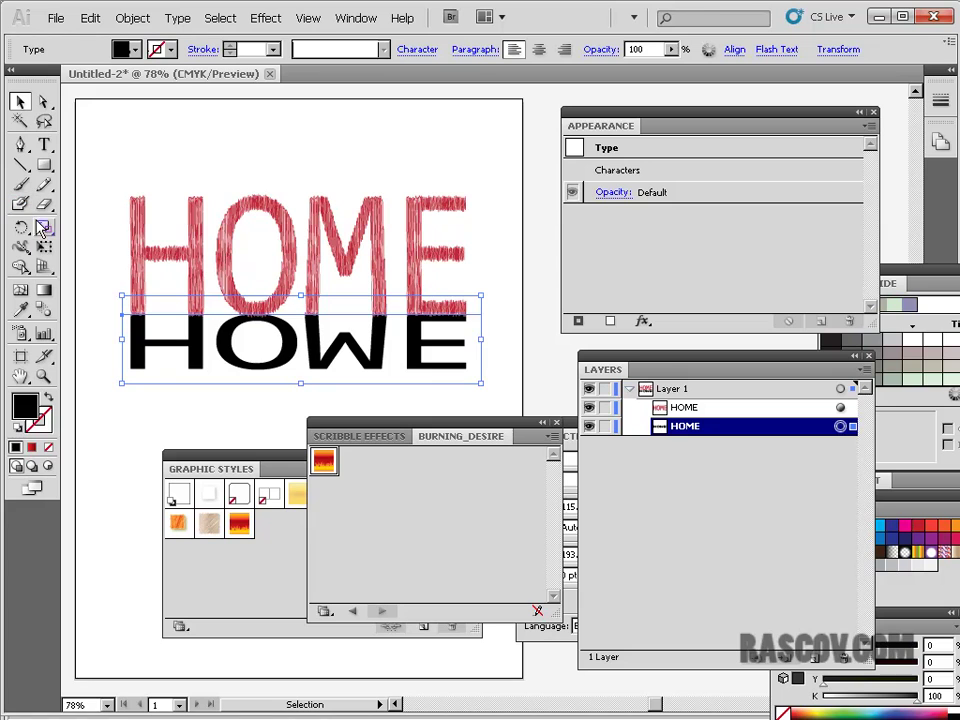
- Squash the black HOME reflection slightly shorter with Free Transform, then reselect it
click(44, 227)
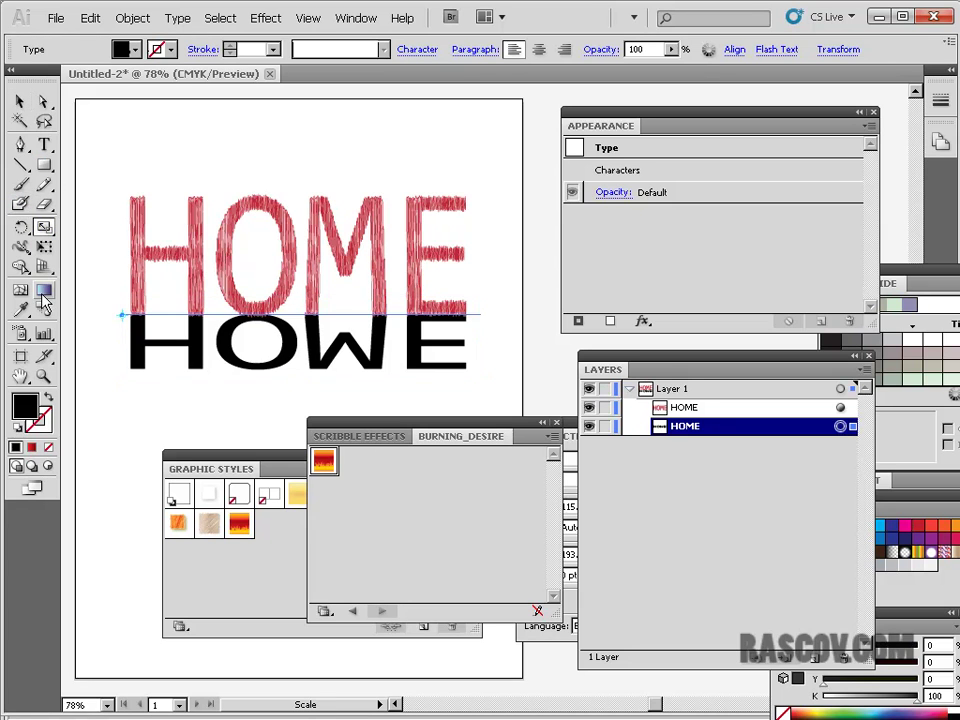
click(44, 248)
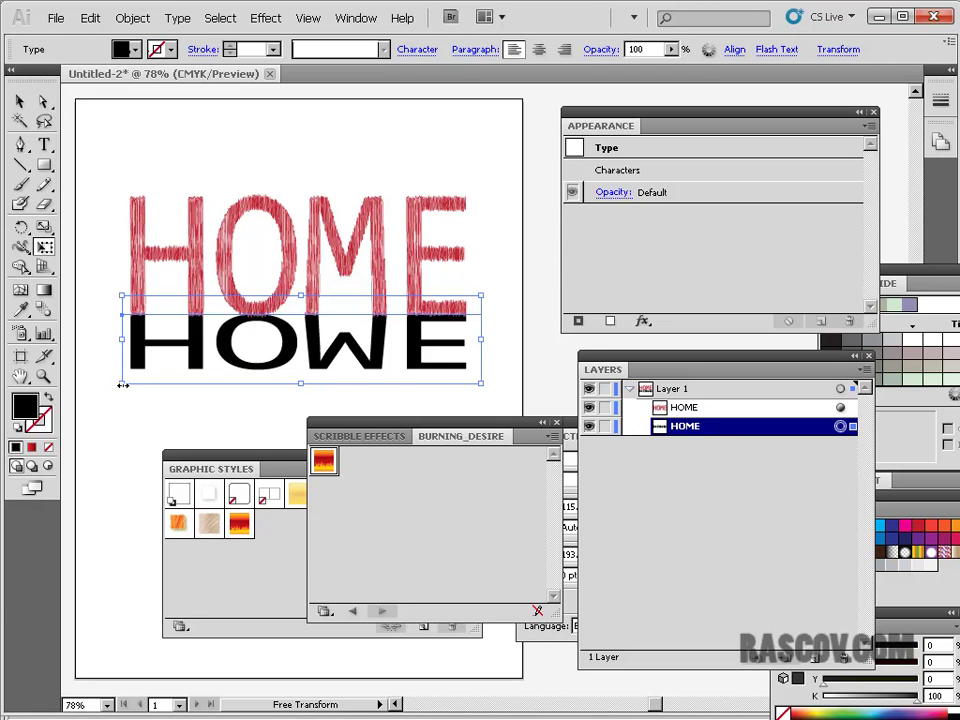
drag(120, 383, 120, 380)
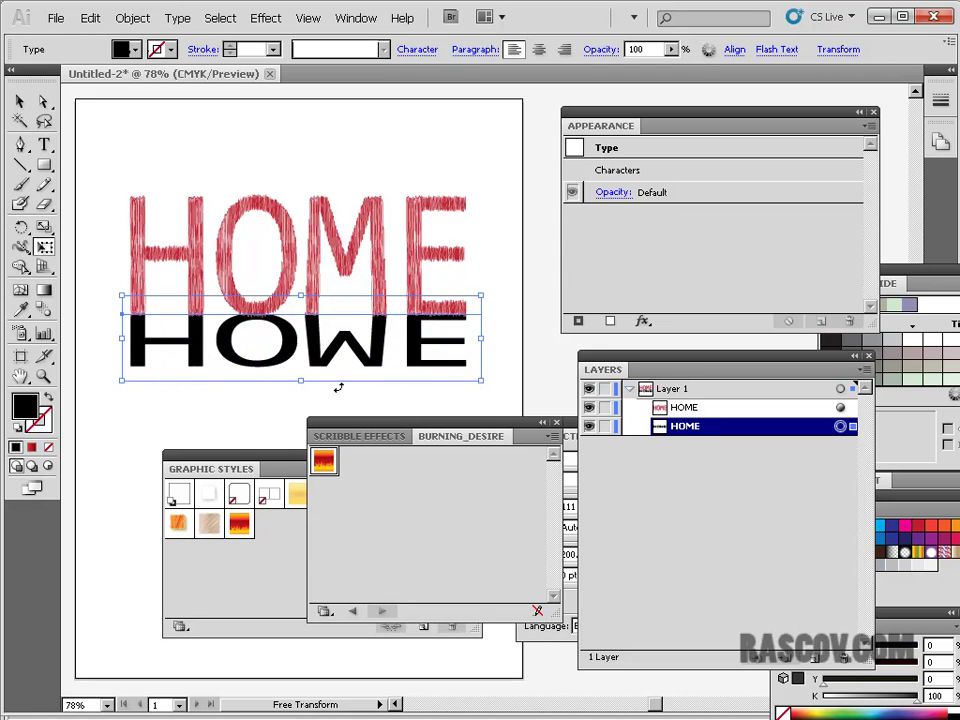
key(v)
click(305, 120)
click(248, 262)
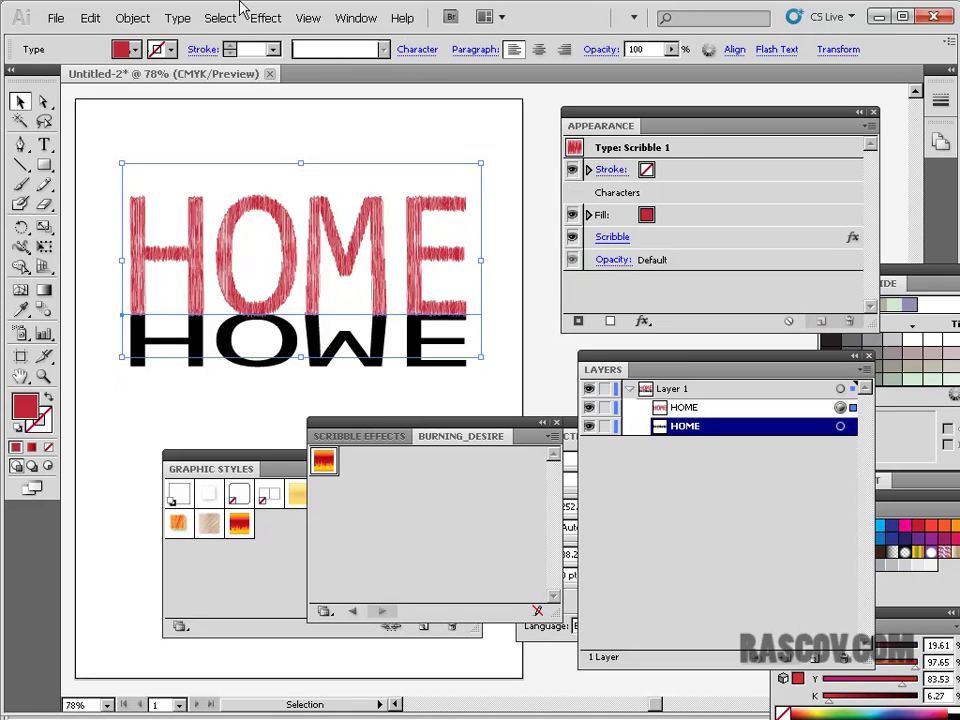
click(293, 355)
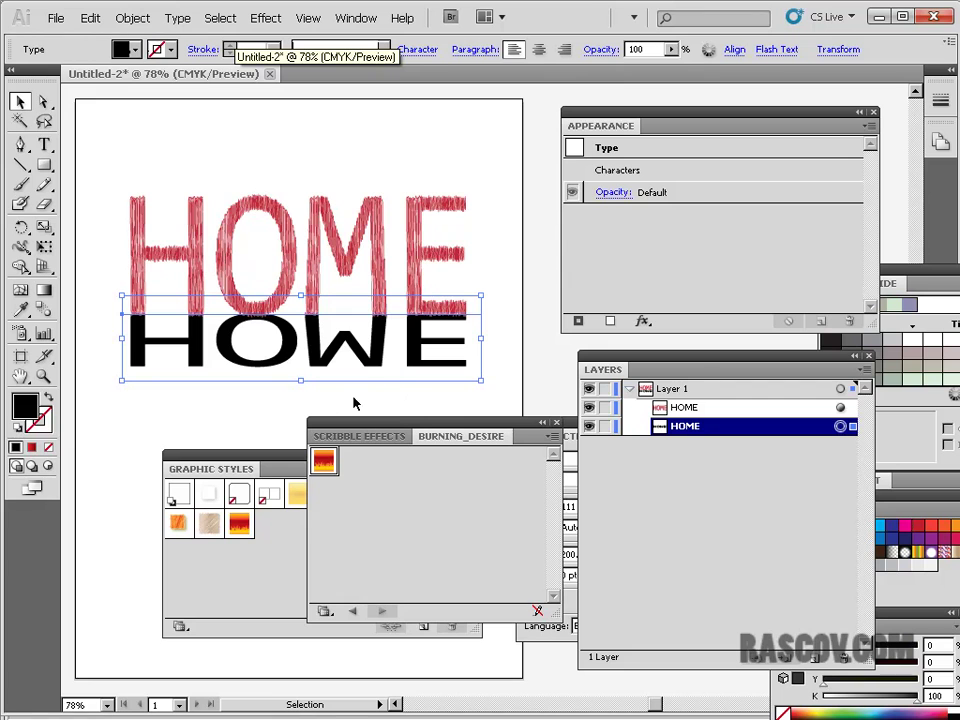
- Apply a 30° horizontal shear to the flipped black HOME reflection
click(177, 18)
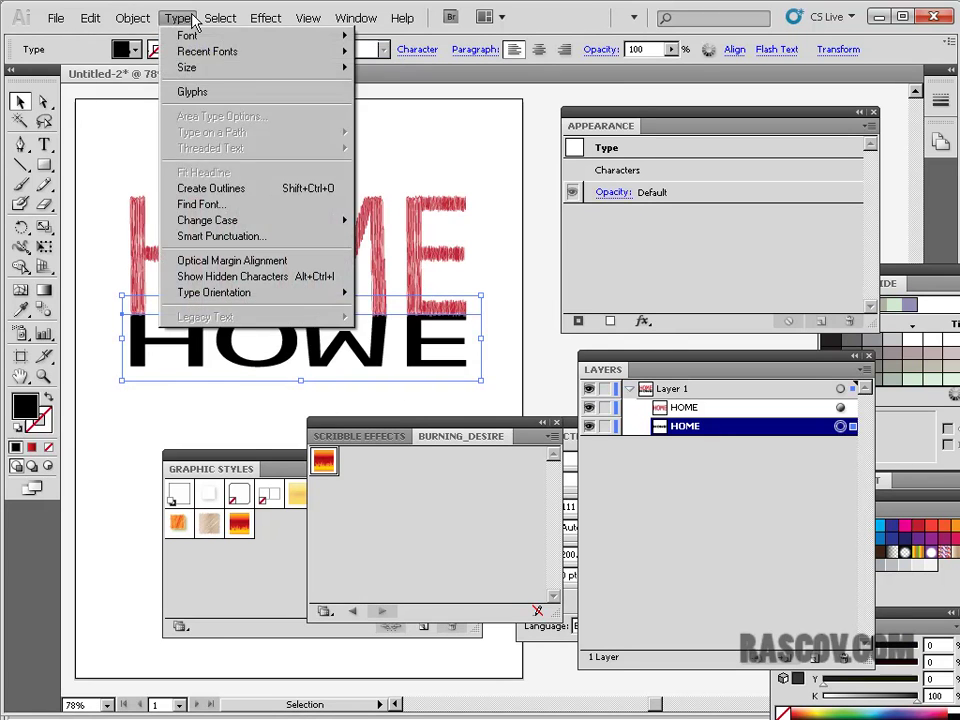
mouse_move(155, 40)
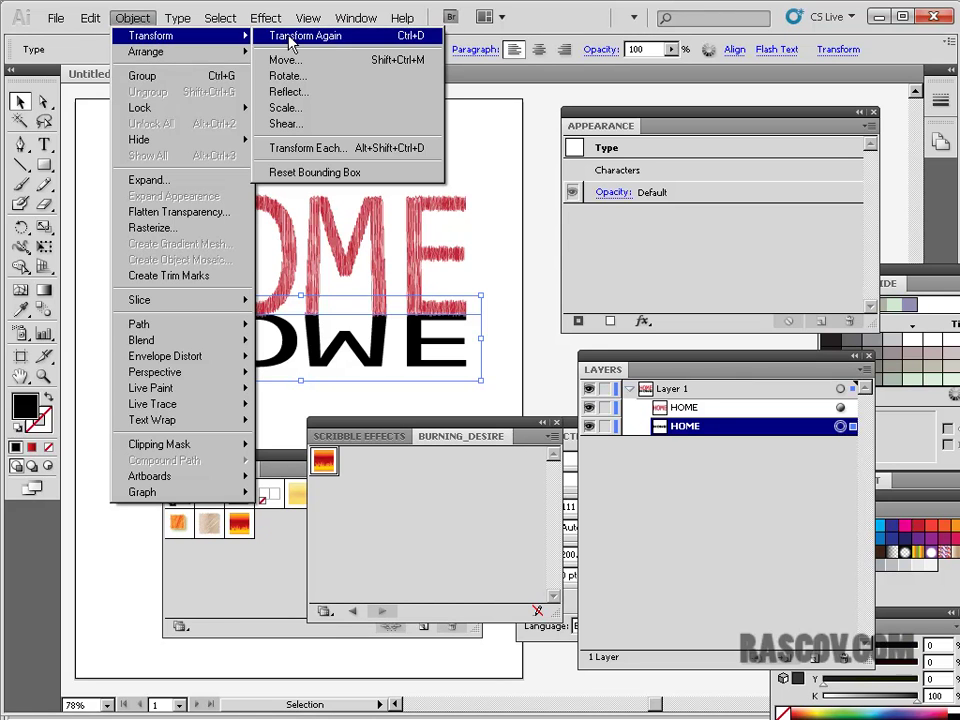
click(314, 124)
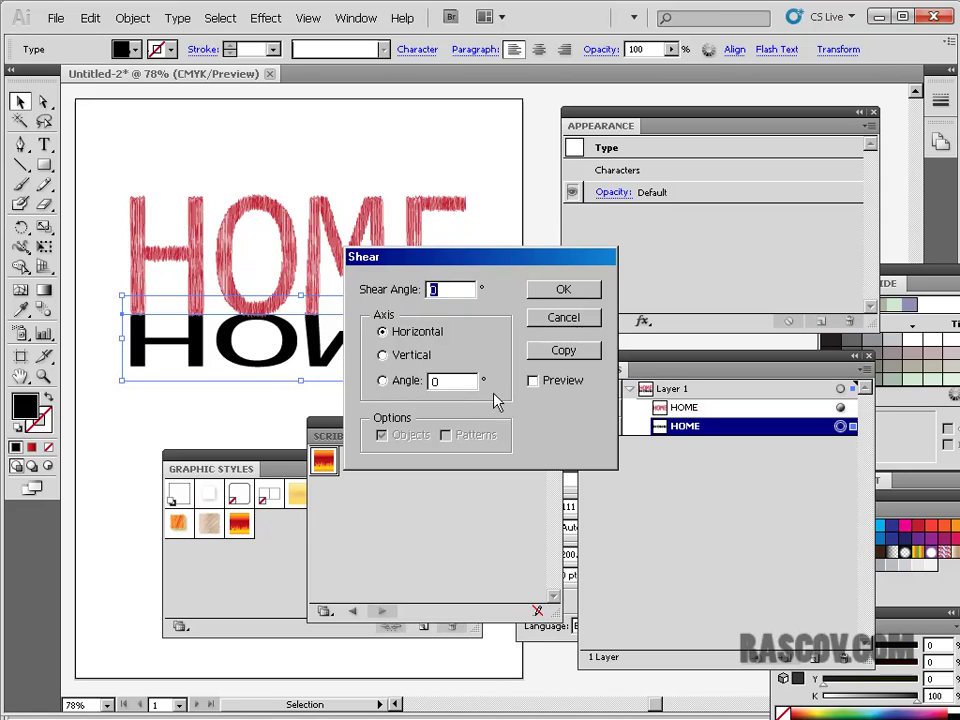
text(30)
click(533, 381)
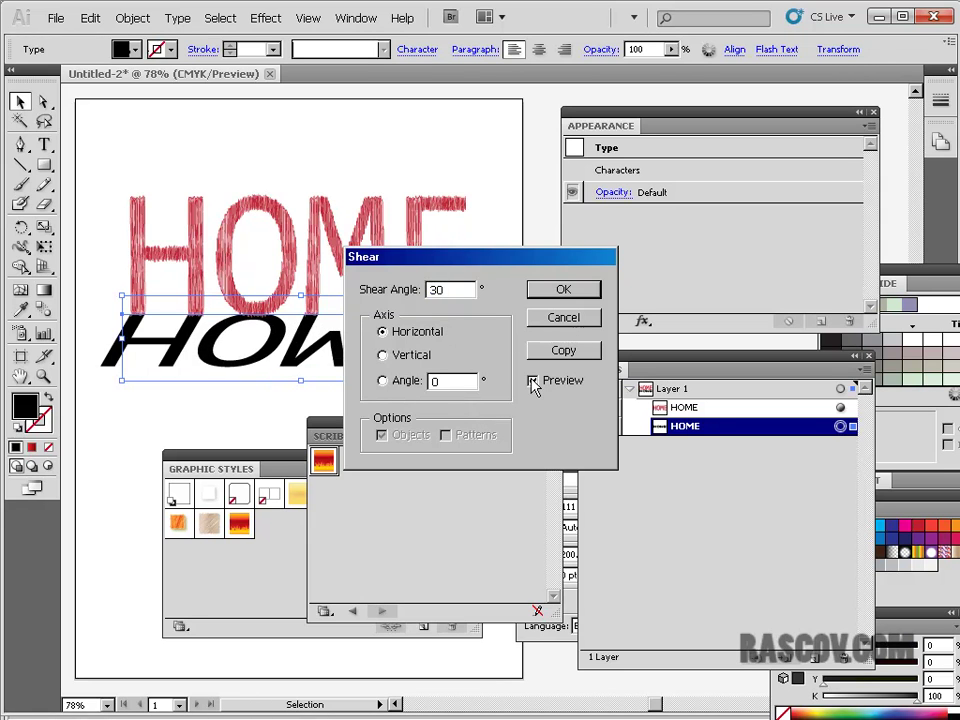
click(592, 289)
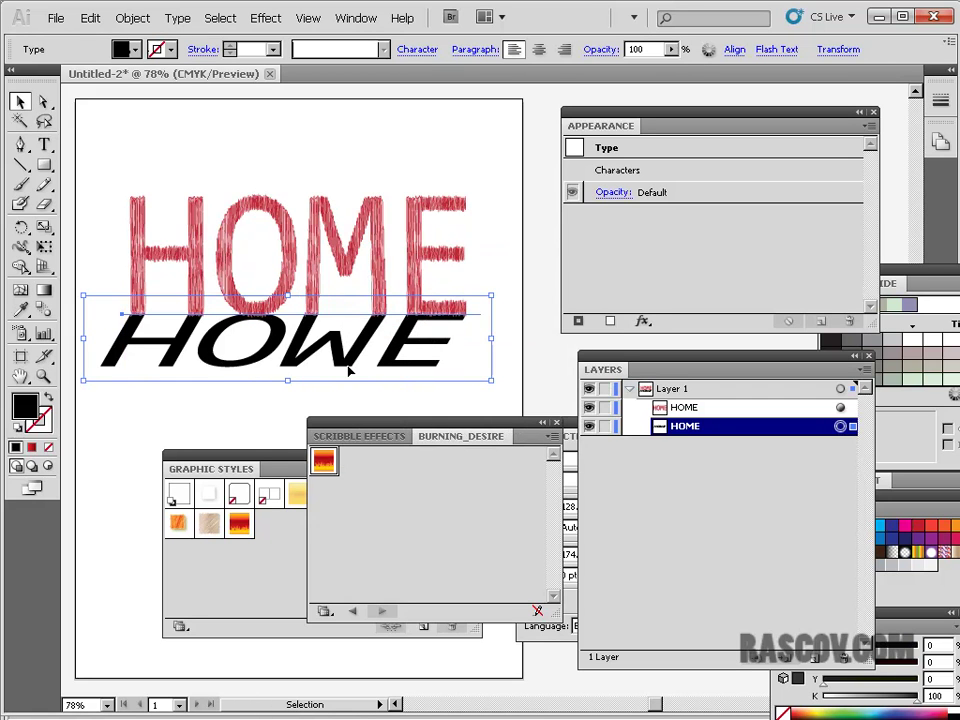
- Try a gradient across the W of the black reflection, then return to the Selection tool
click(44, 290)
drag(309, 316, 309, 378)
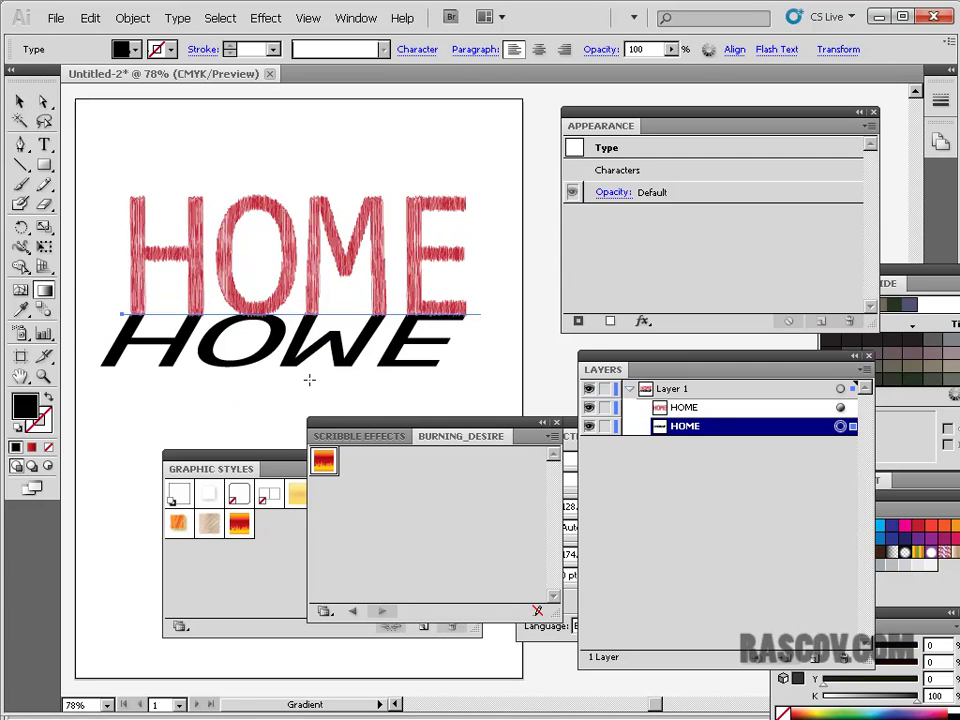
click(21, 105)
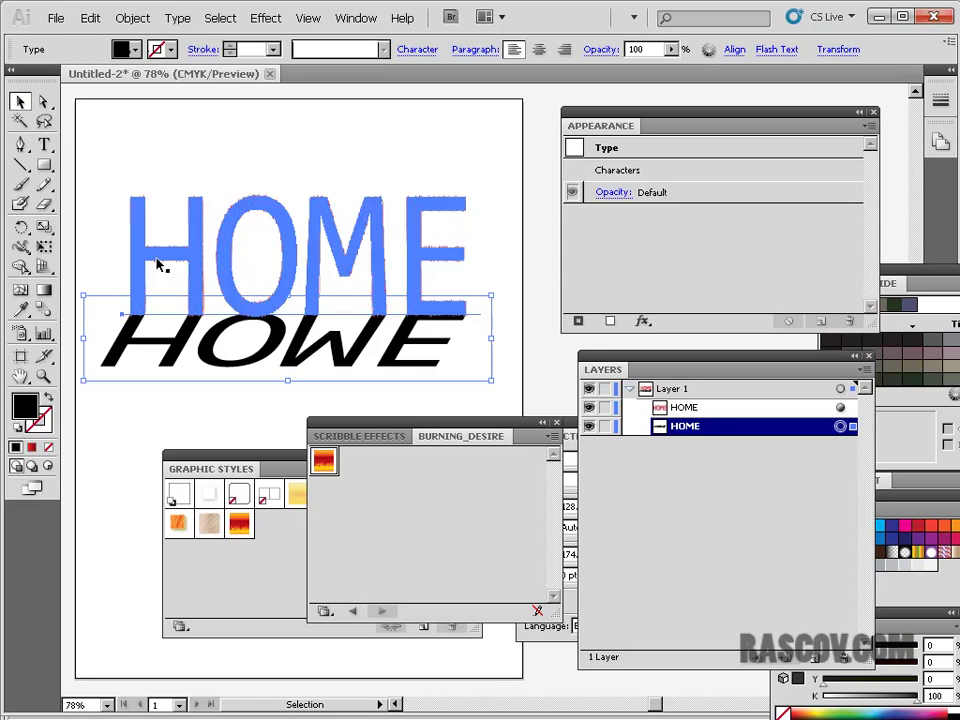
click(44, 290)
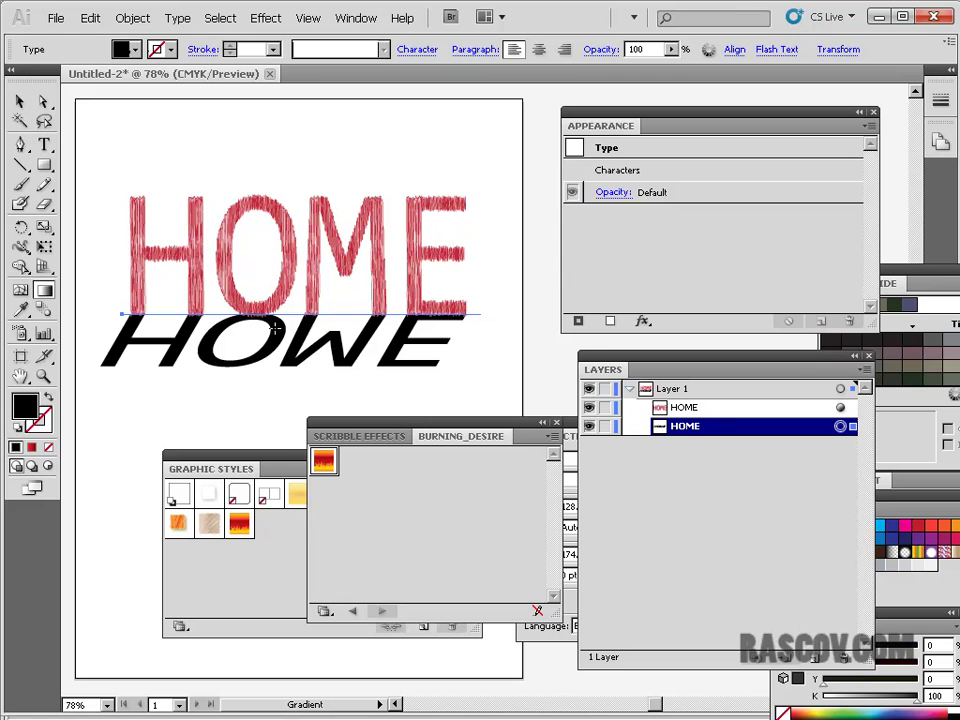
click(21, 101)
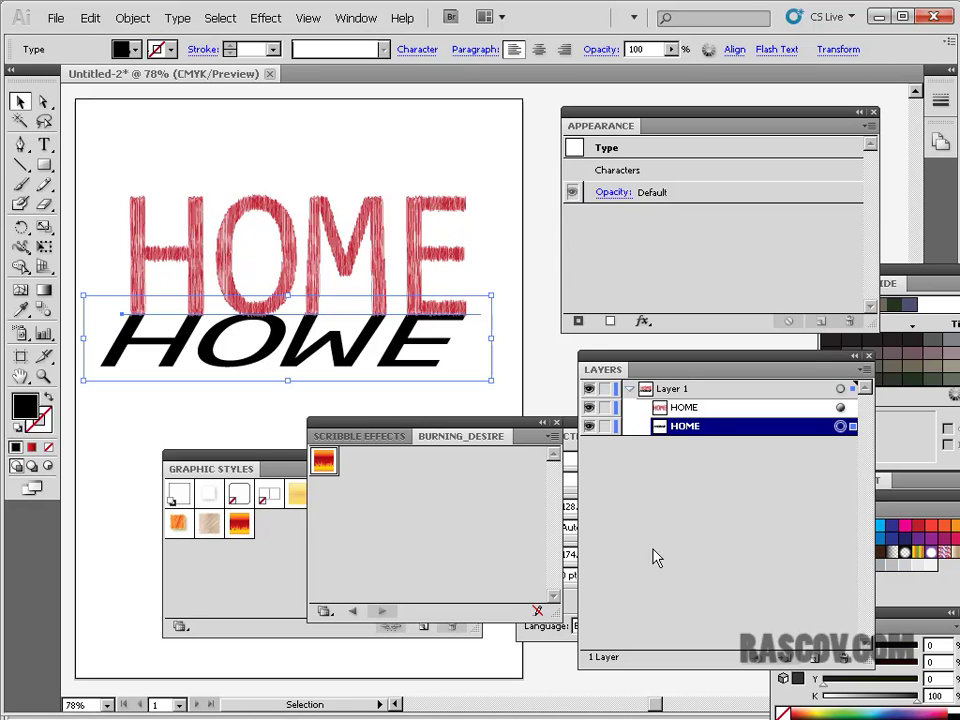
- Drag the Layers panel up and right, then briefly check the appearance options list
click(676, 498)
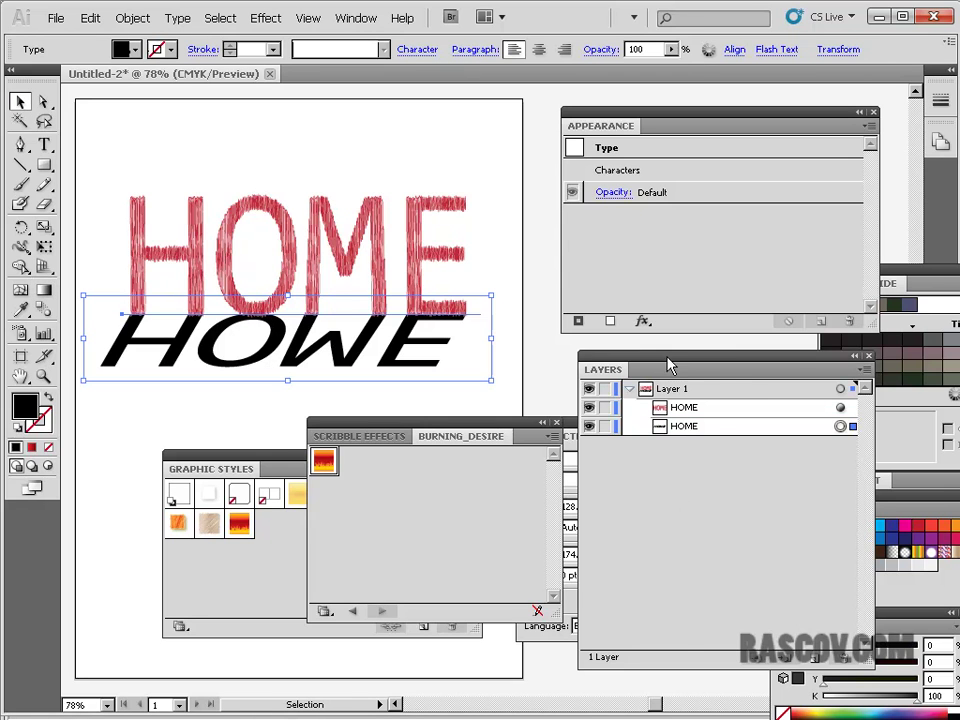
drag(663, 375, 750, 363)
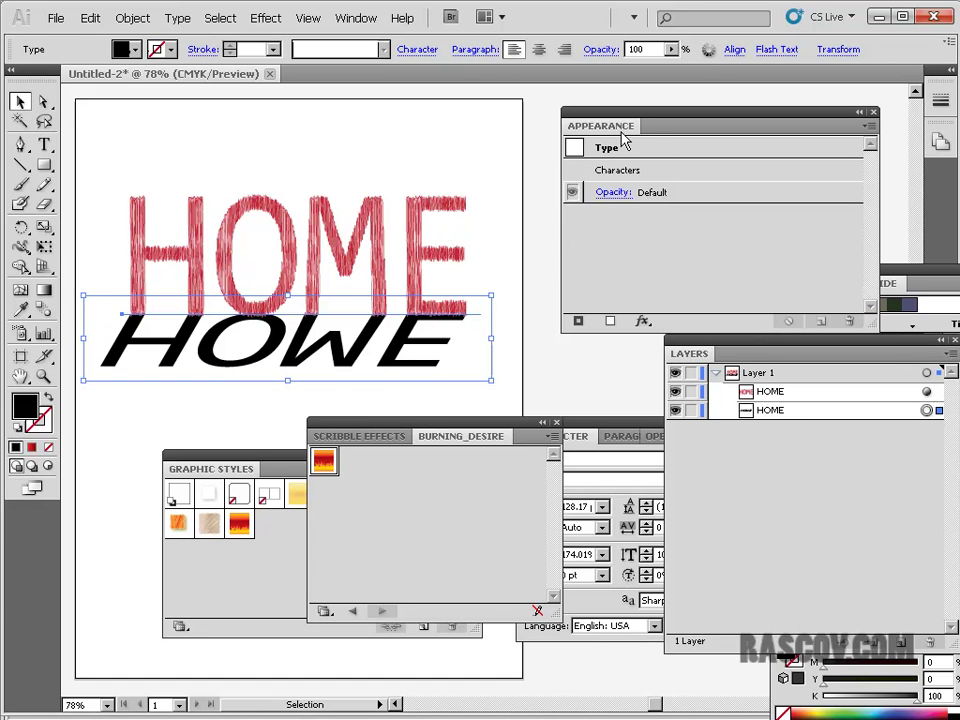
click(866, 127)
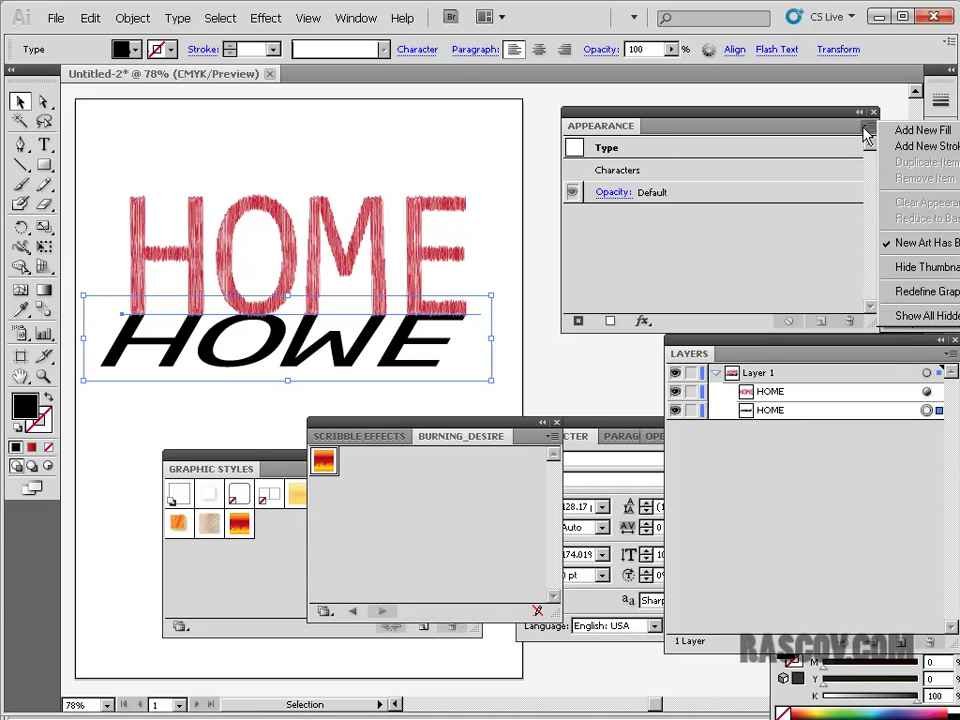
click(729, 275)
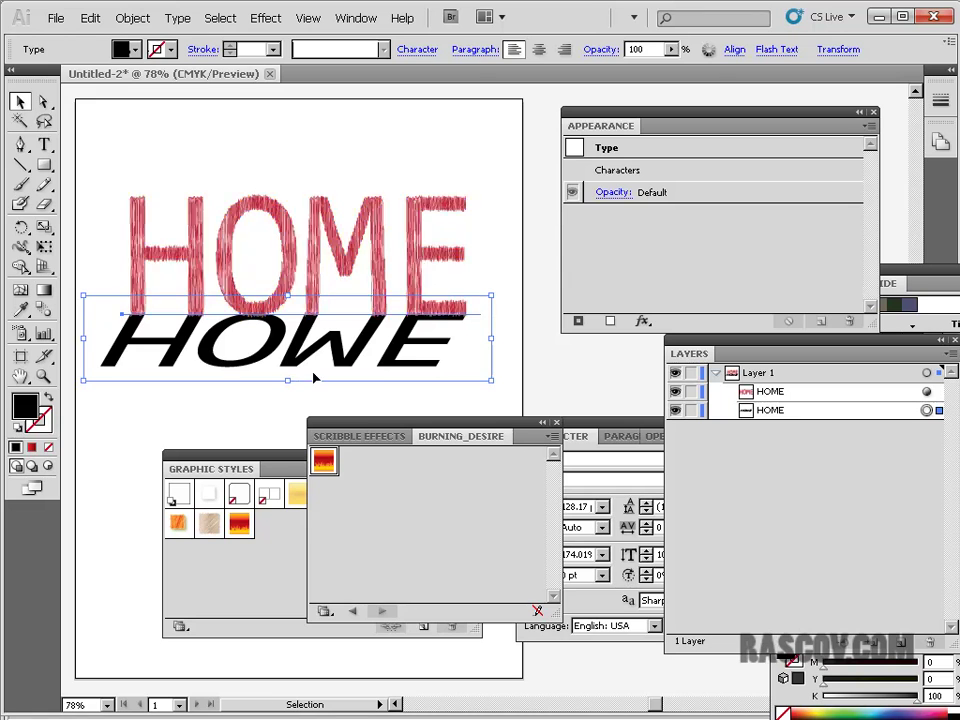
- Deselect everything, then select the red scribbled HOME and the black reflection in turn
click(267, 410)
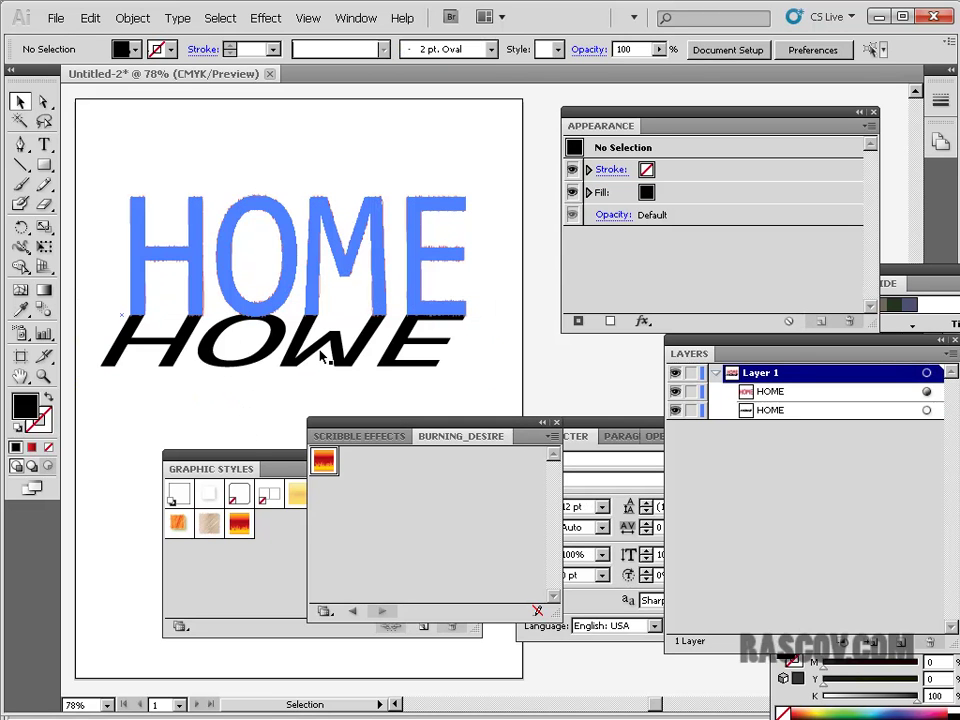
click(323, 358)
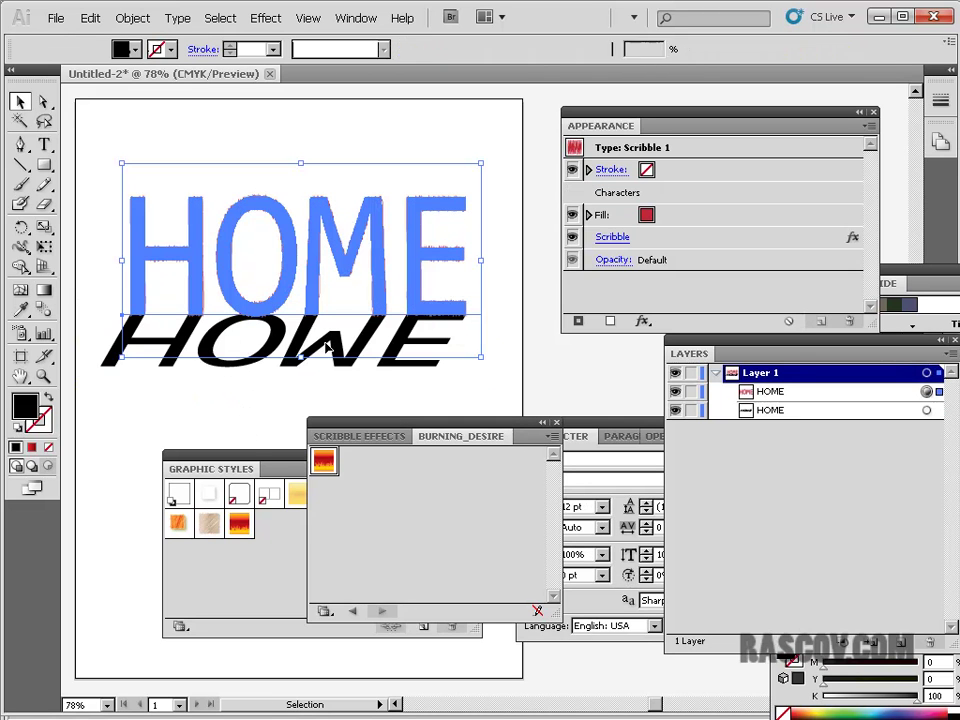
click(230, 370)
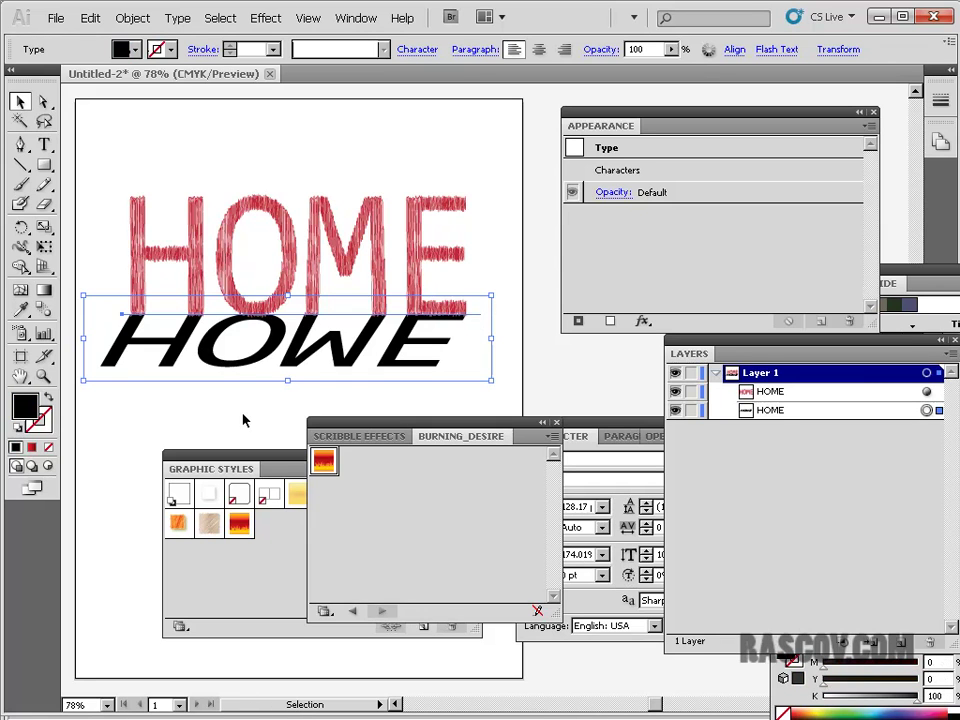